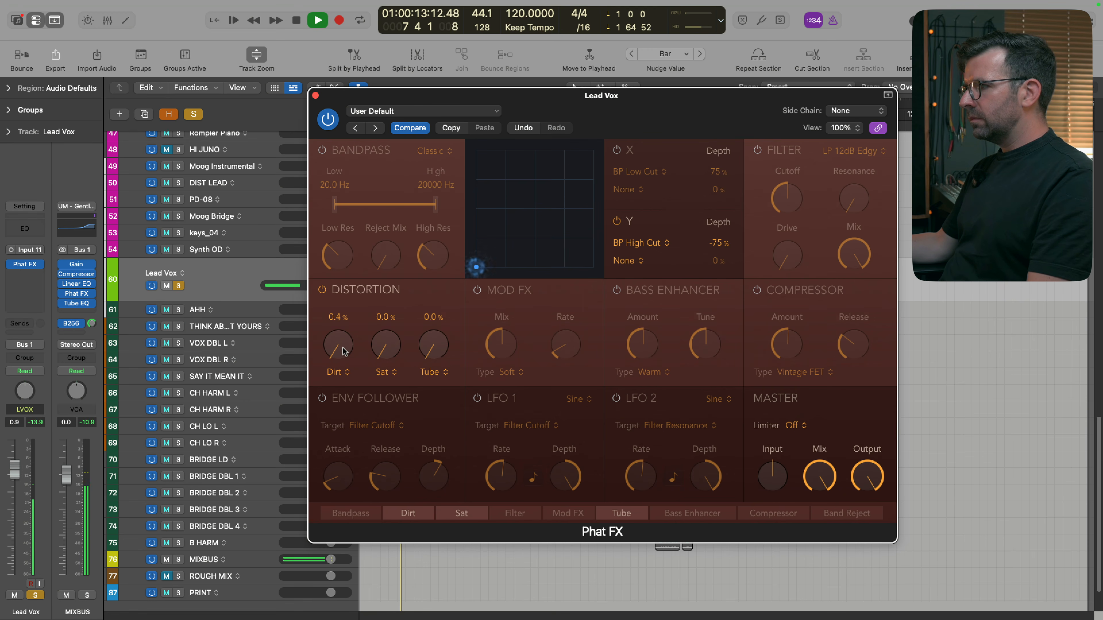
Set the Phat FX distortion amounts to about 25.6% Dirt, 18.5% Sat and 4.4% Tube while the song plays
drag(343, 351, 343, 257)
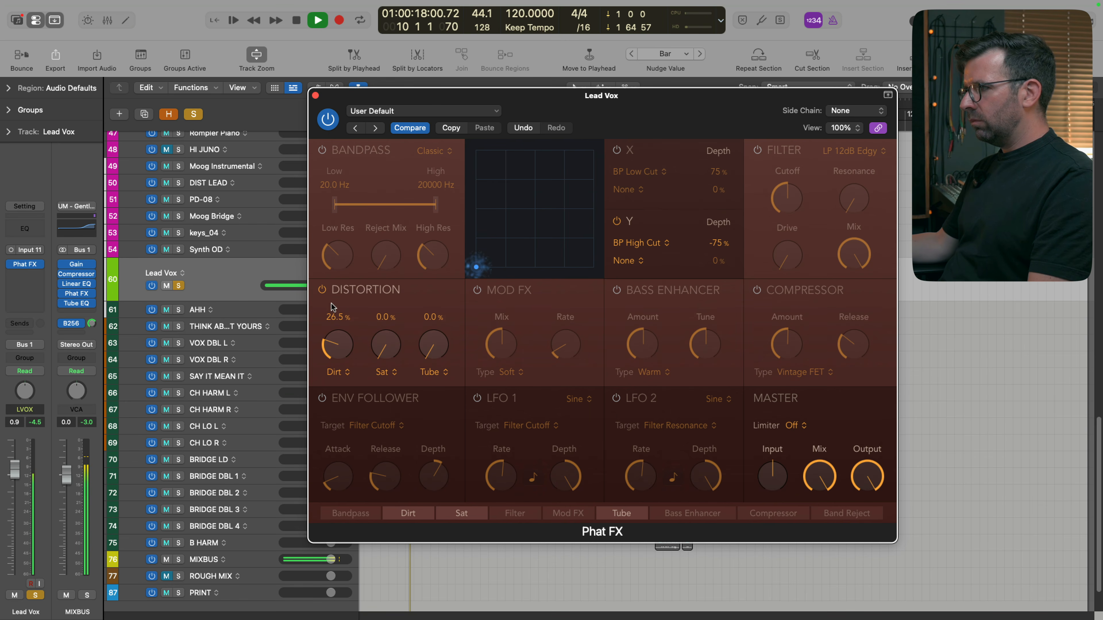
key(space)
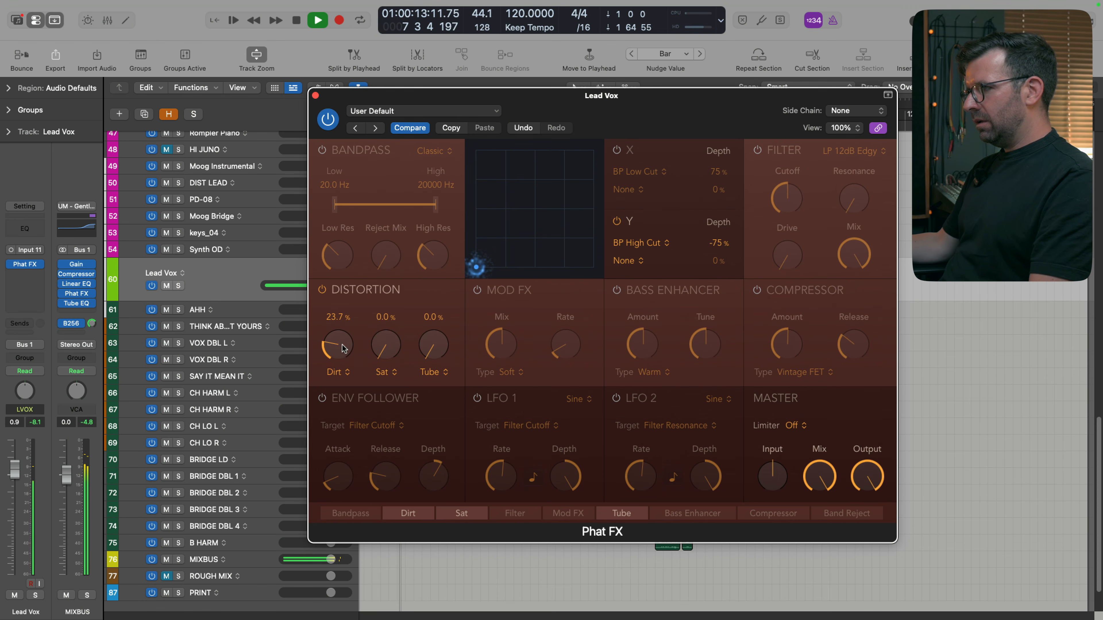
drag(343, 347, 344, 343)
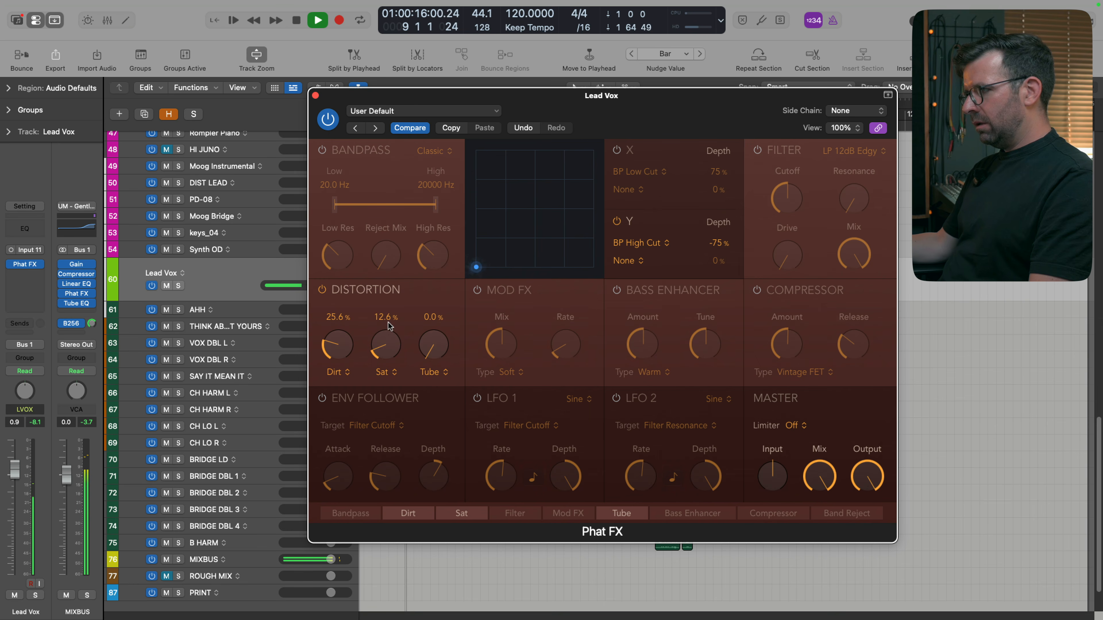
drag(385, 310, 382, 259)
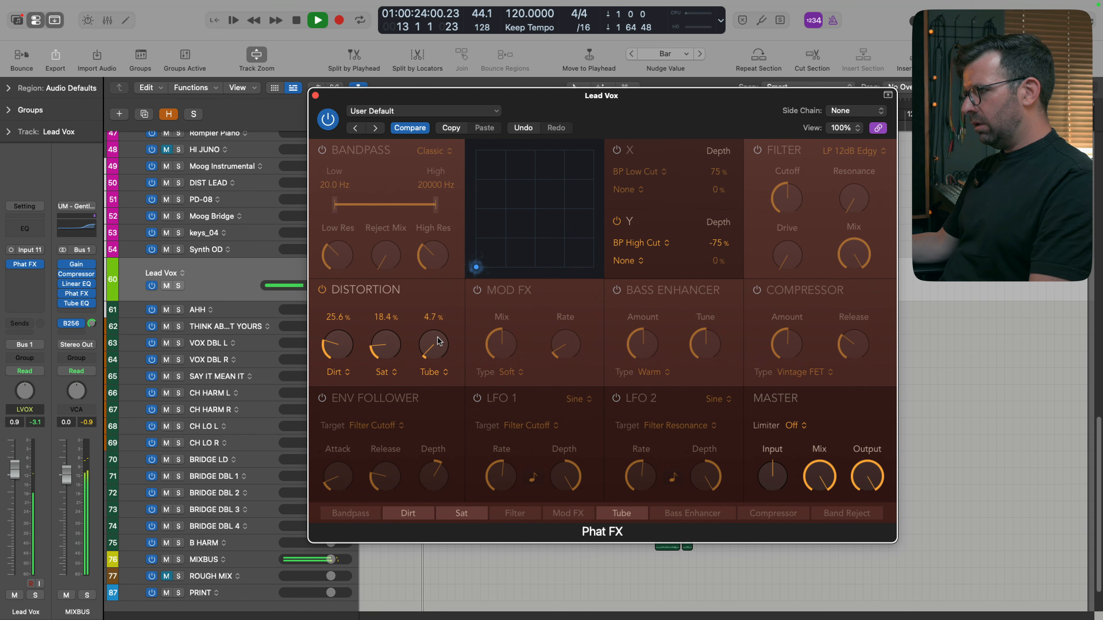
Solo Lead Vox and lower the Phat FX output to about -4.7 dB, comparing the level against bypass
key(s)
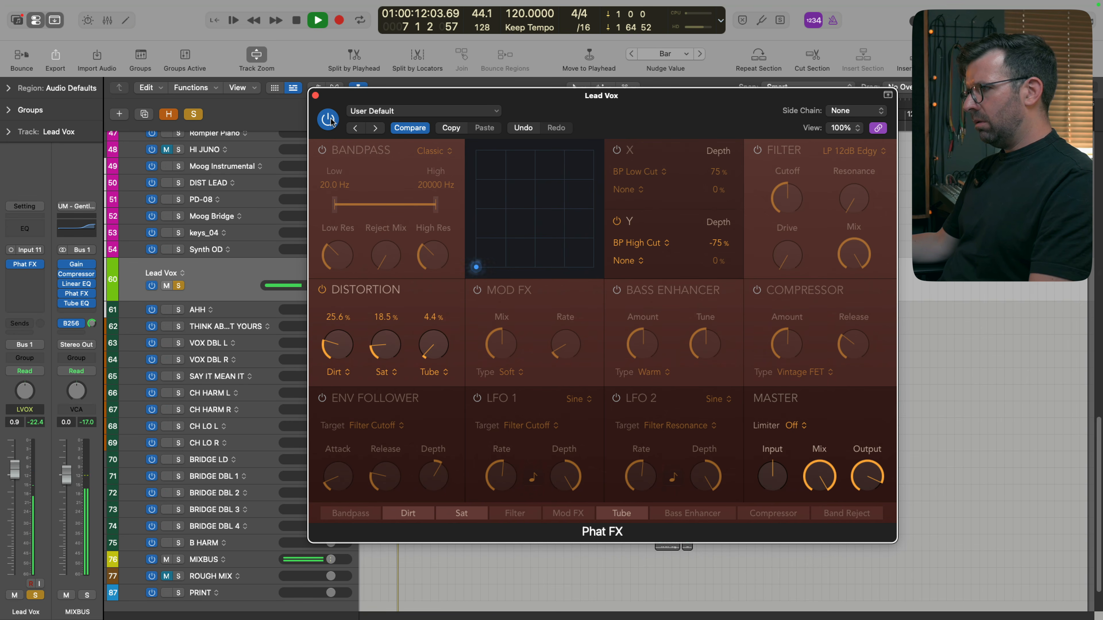
click(328, 120)
click(328, 120)
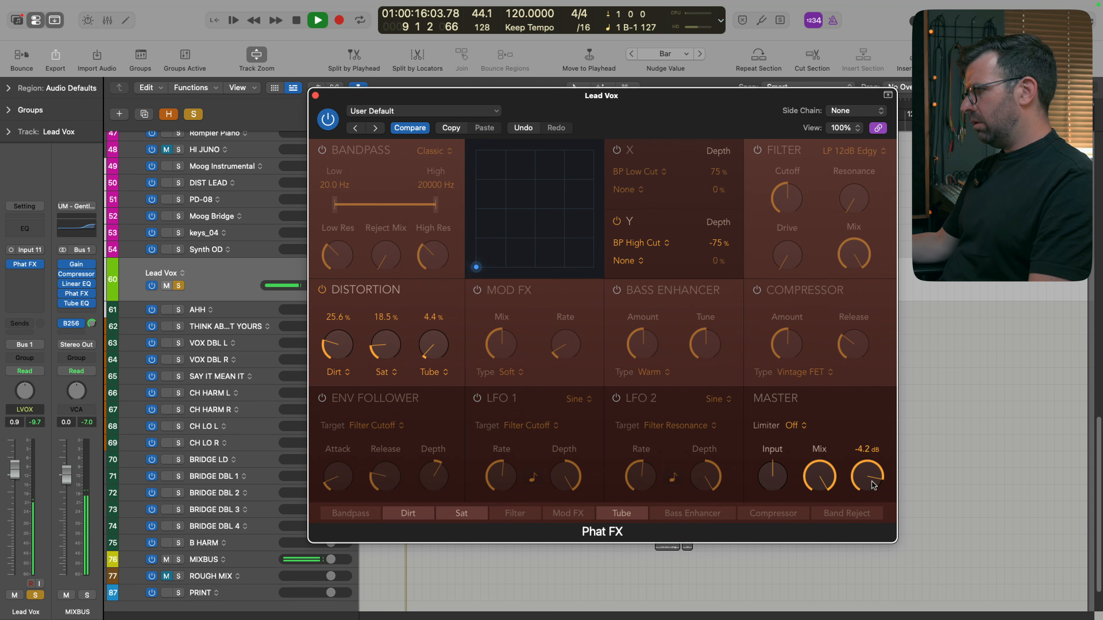
click(328, 120)
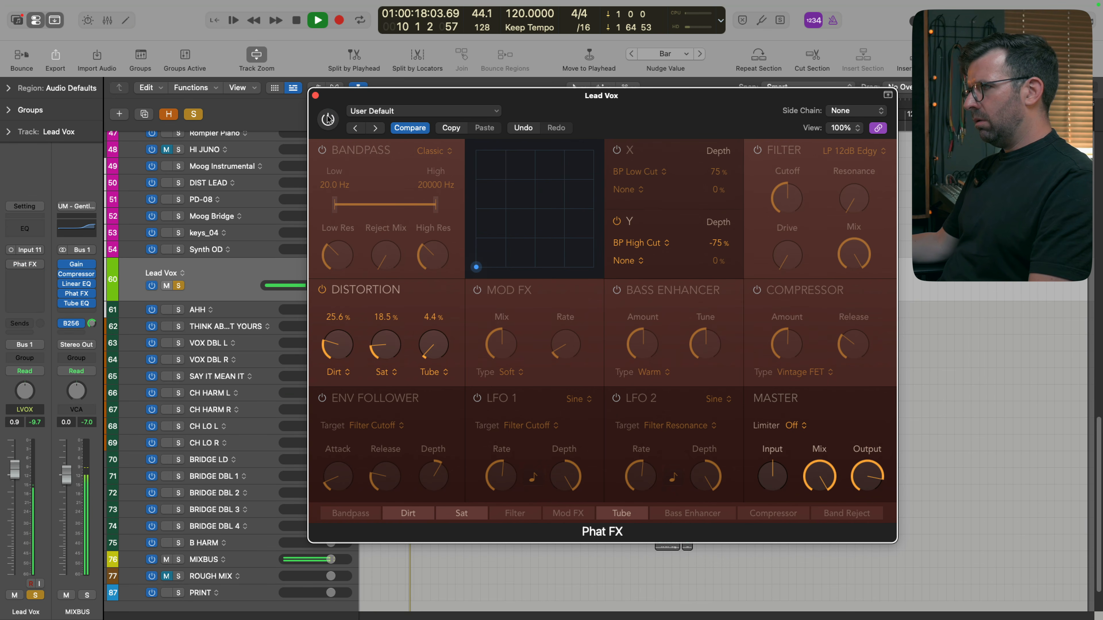
click(328, 119)
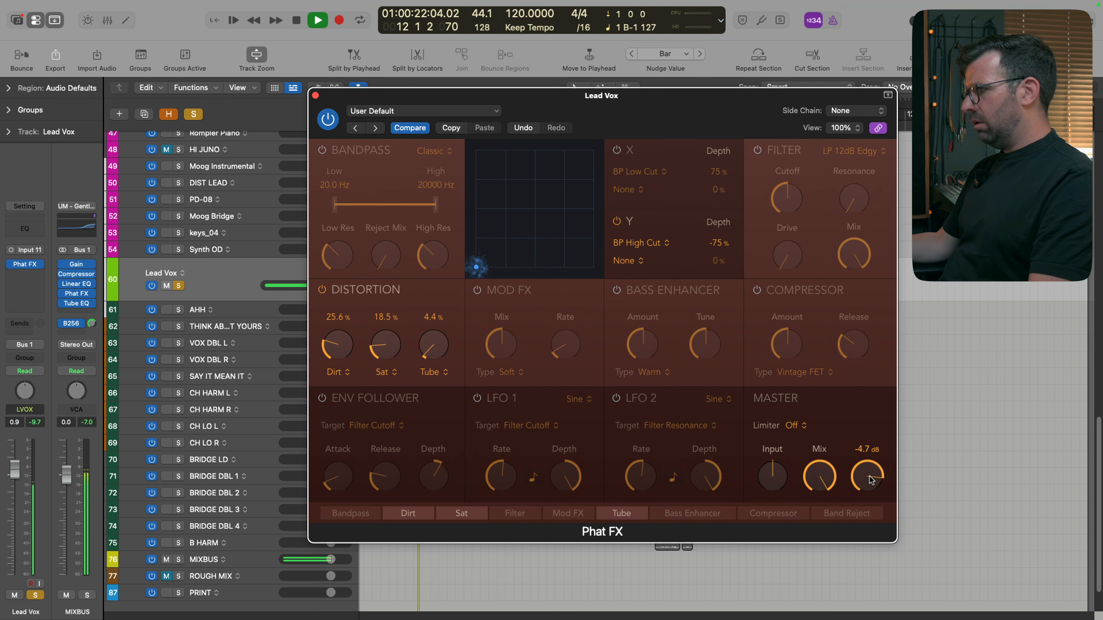
click(330, 122)
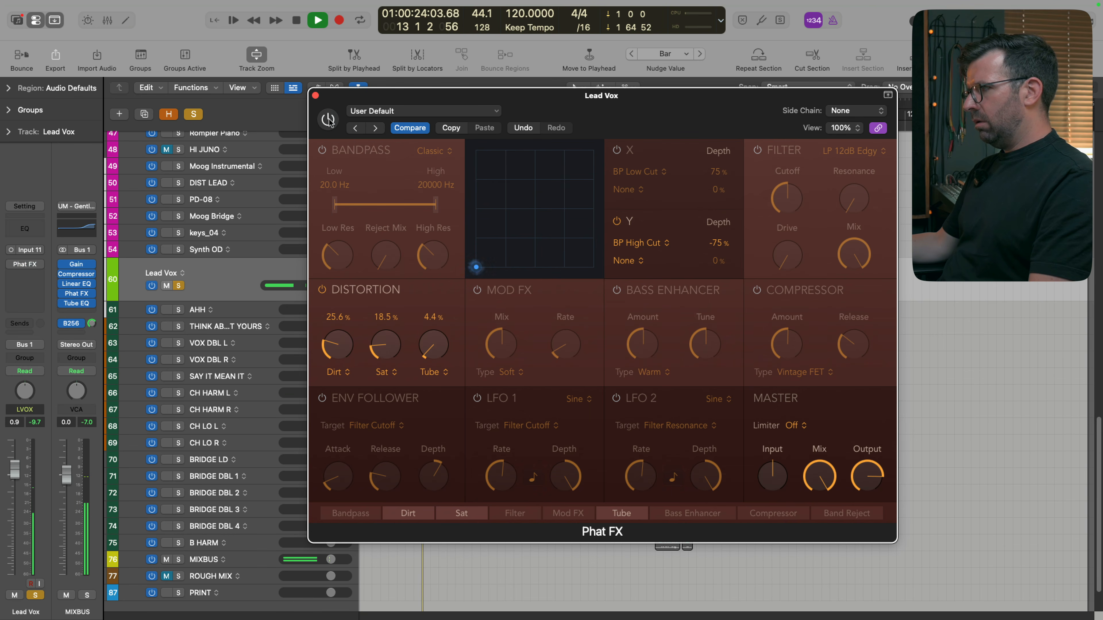
click(331, 122)
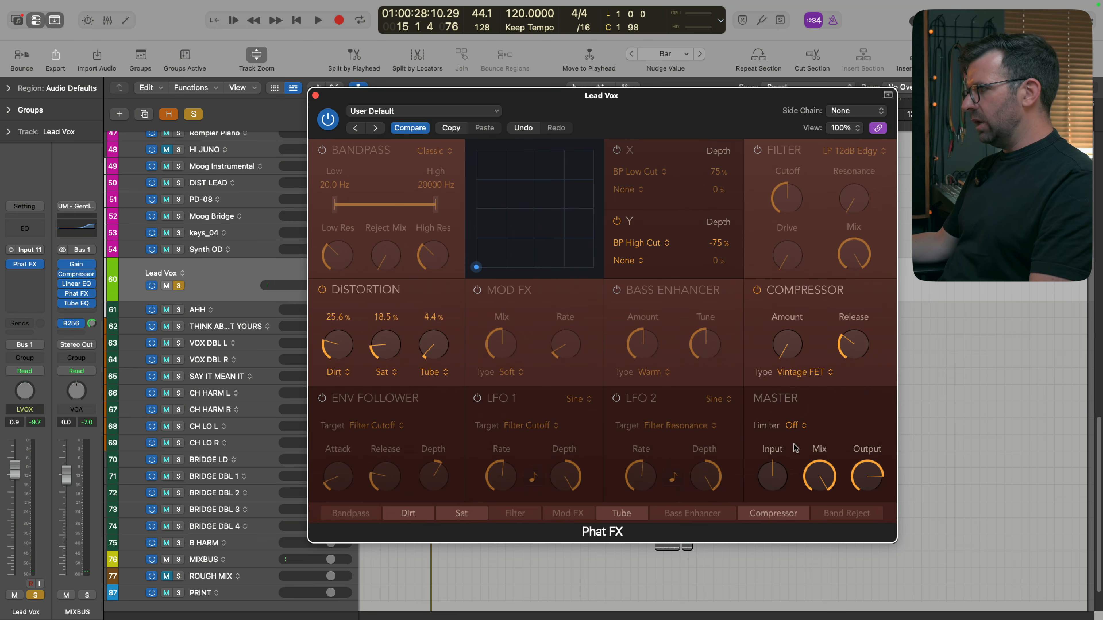
Set the Vintage FET compressor amount in Phat FX to about -3 dB during playback and compare it on and off
mouse_move(788, 353)
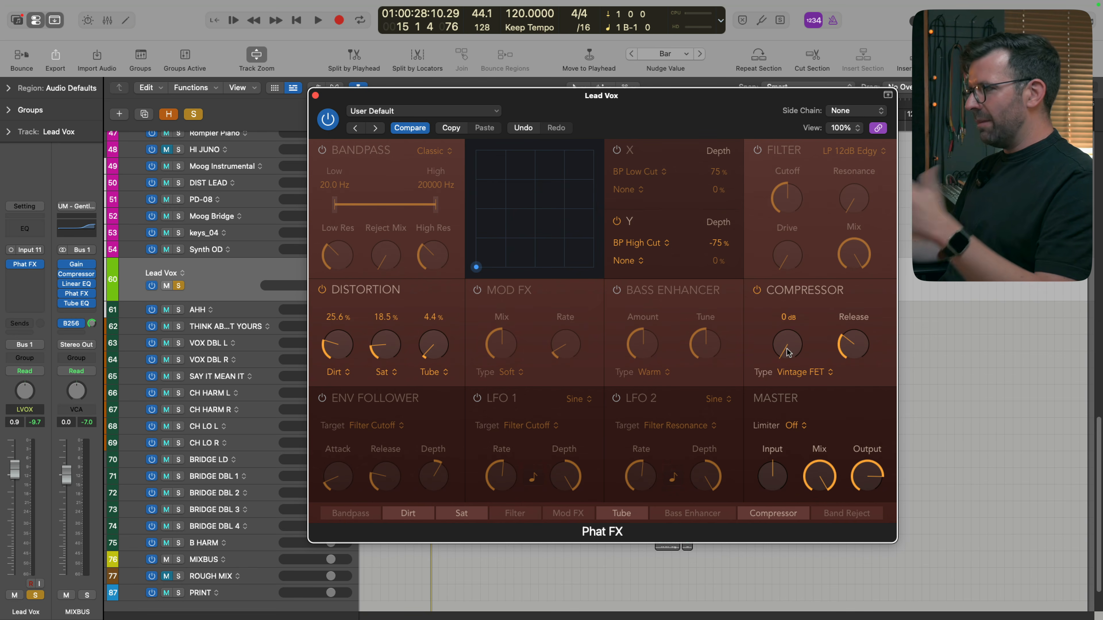
key(space)
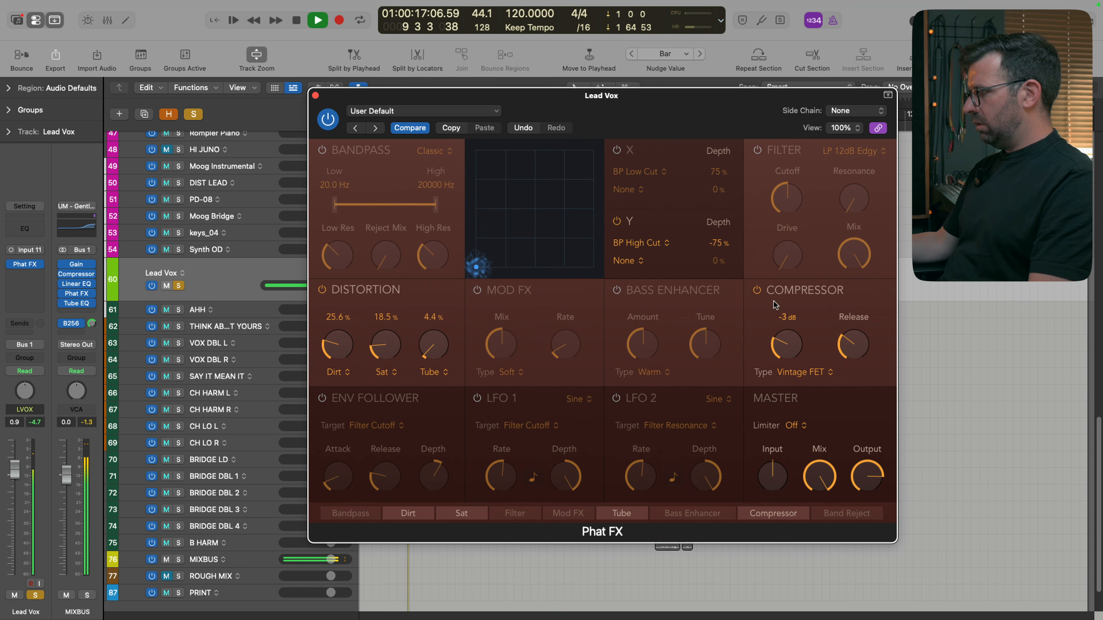
click(756, 292)
click(756, 291)
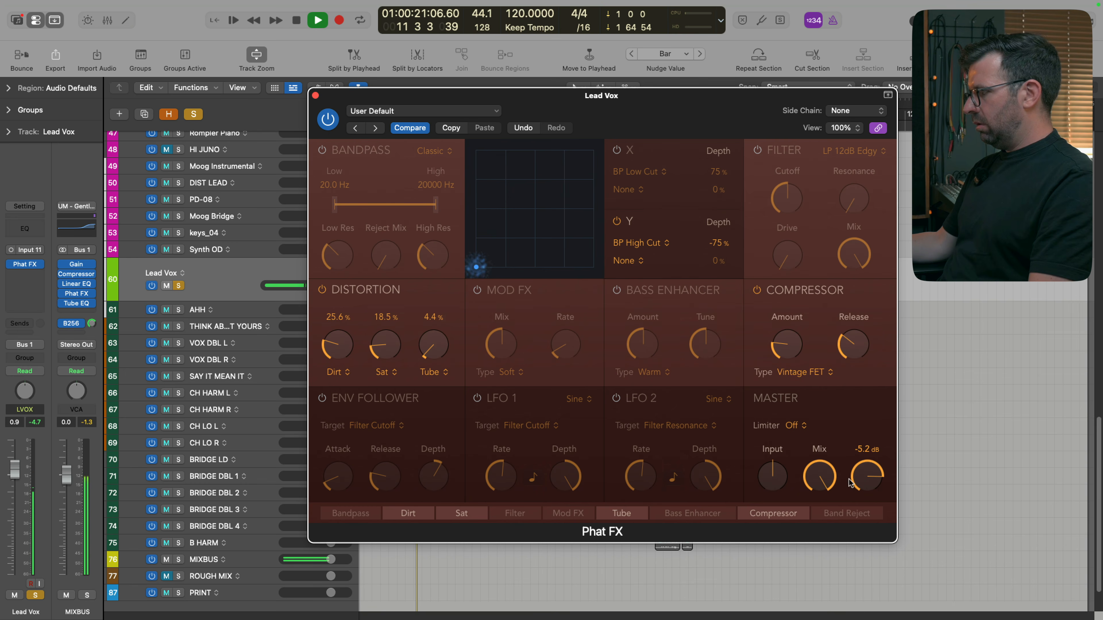
Lower the Phat FX output further to match the level of the bypassed vocal
click(328, 118)
click(327, 118)
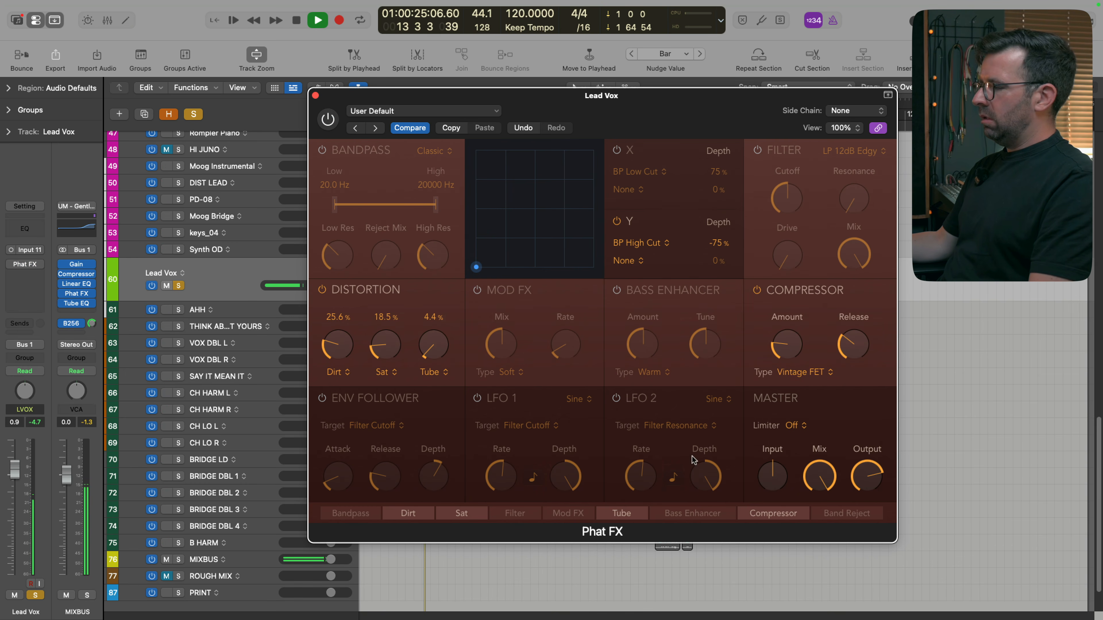
mouse_move(886, 464)
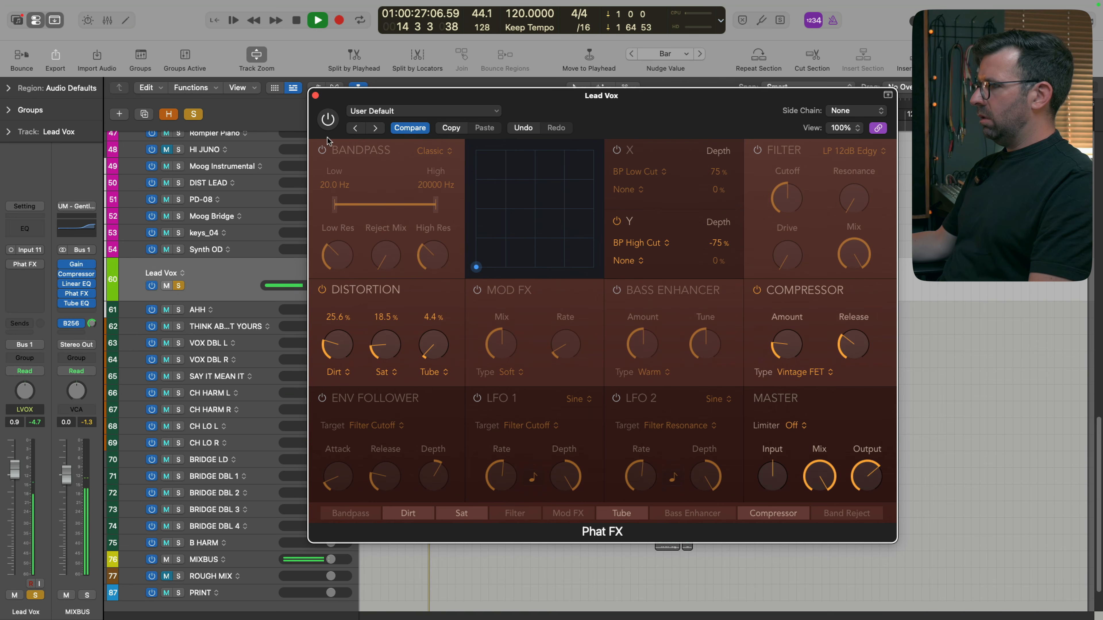
Re-enable Phat FX and reduce the distortion to 24.4% Dirt and 16.3% Sat, checking it against bypass
click(327, 119)
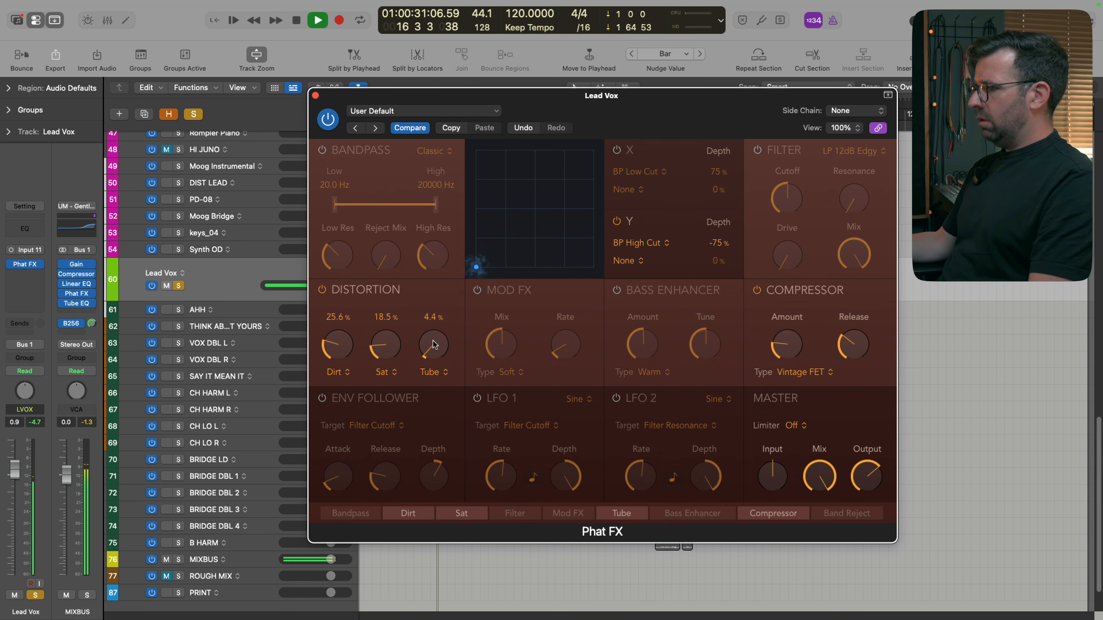
key(space)
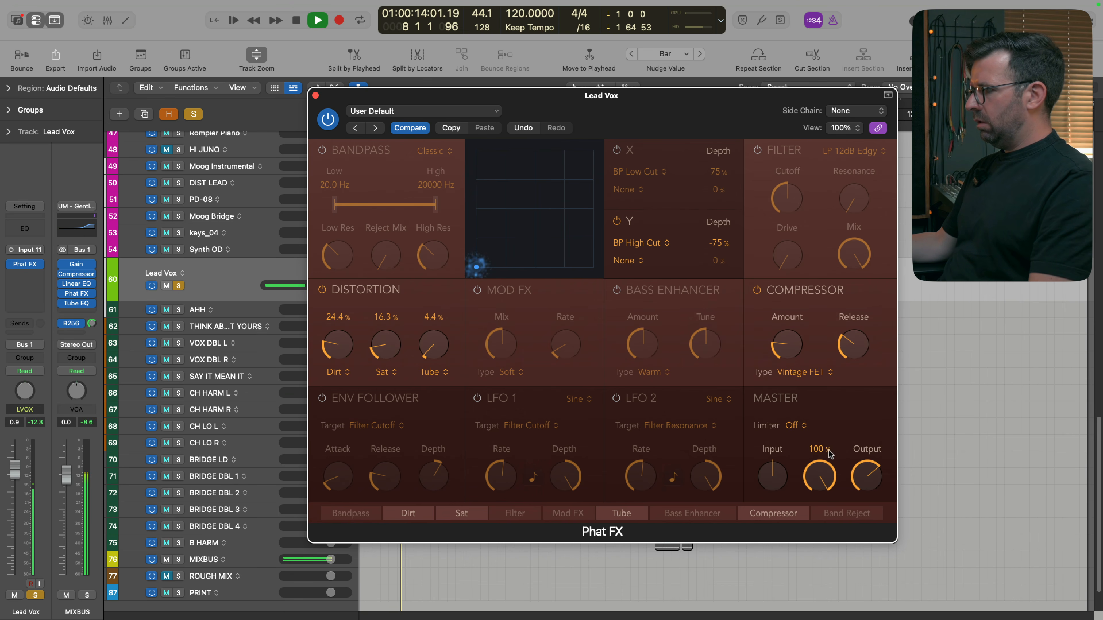
click(328, 119)
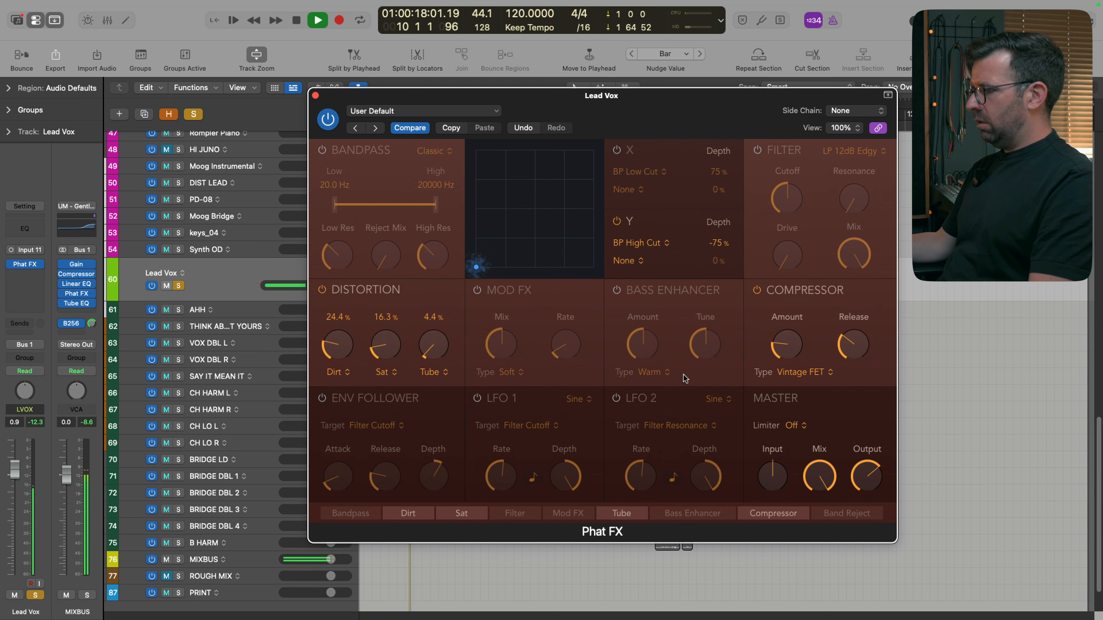
Unsolo Lead Vox, compare Phat FX with bypass in the full mix, and raise the track's volume to 1.8 dB
key(s)
click(328, 119)
key(space)
key(space)
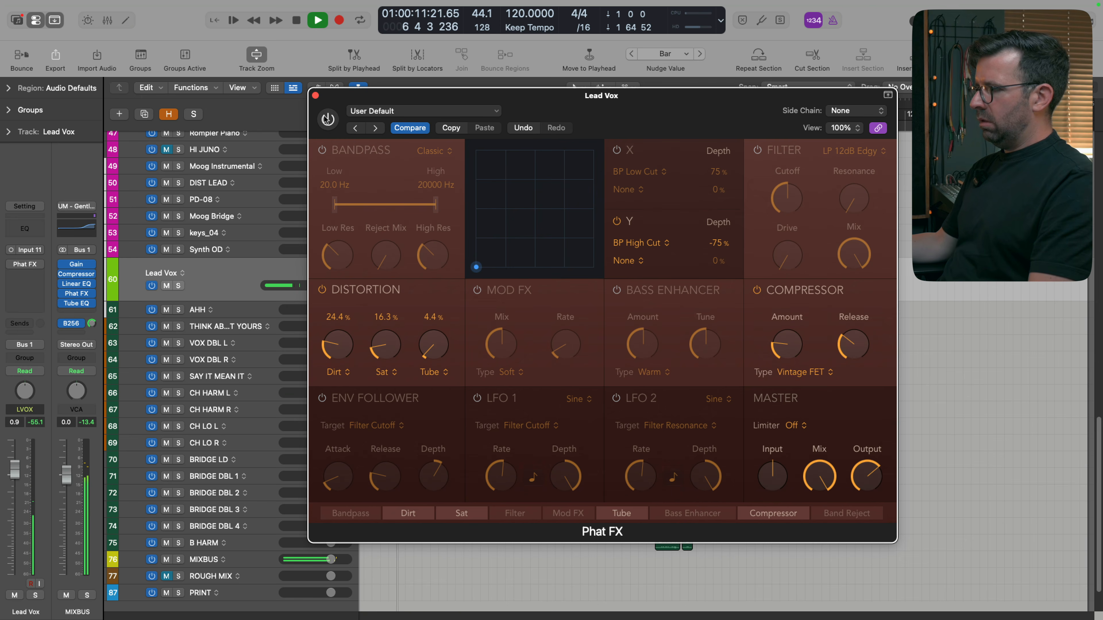
click(327, 119)
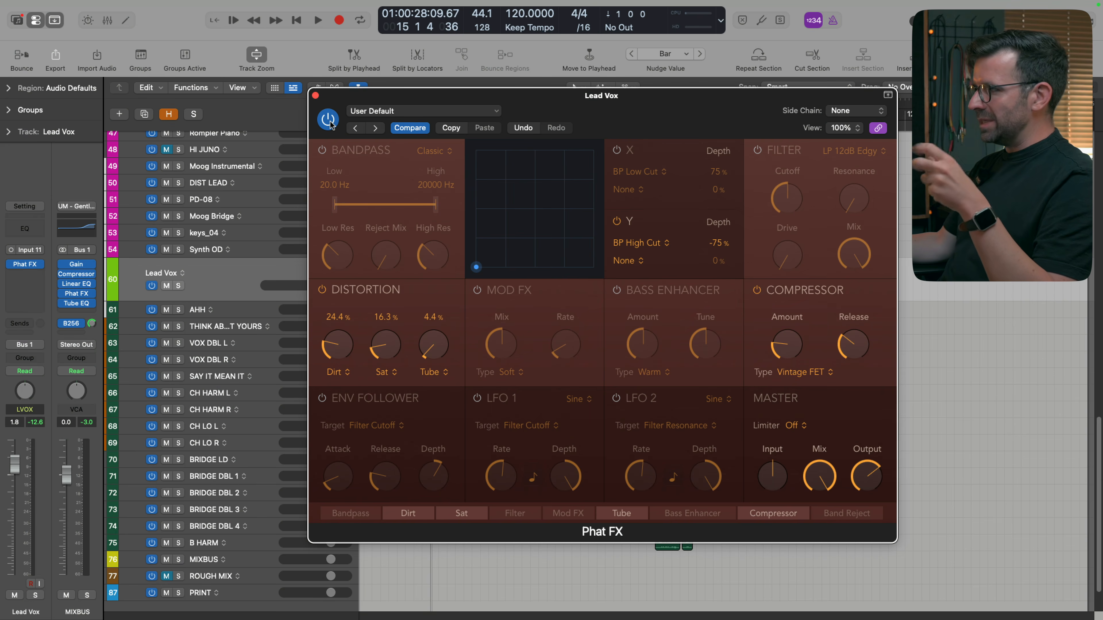
click(328, 120)
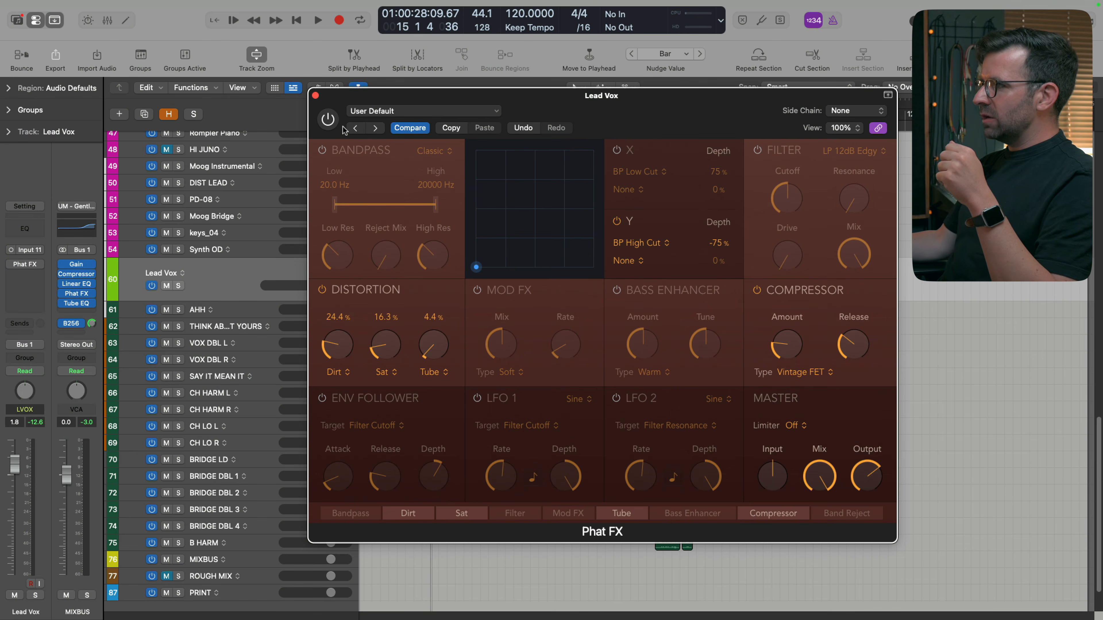
click(328, 120)
Turn on the Phat FX bandpass in Smooth mode with High Res about 18% and the high cutoff about 13.2 kHz
click(322, 150)
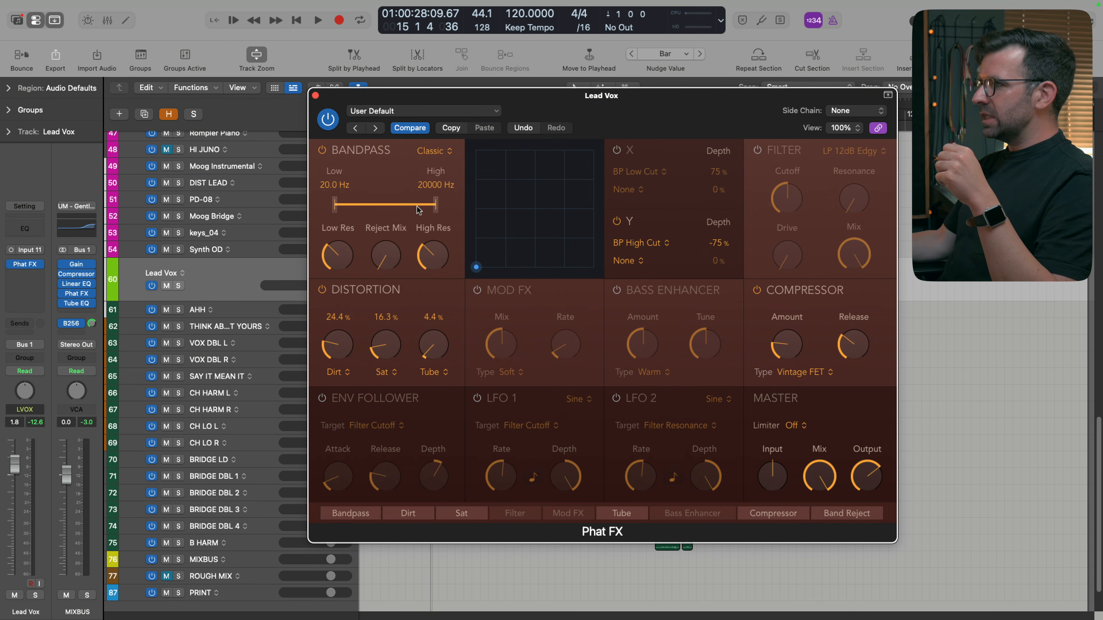
key(space)
drag(435, 256, 435, 264)
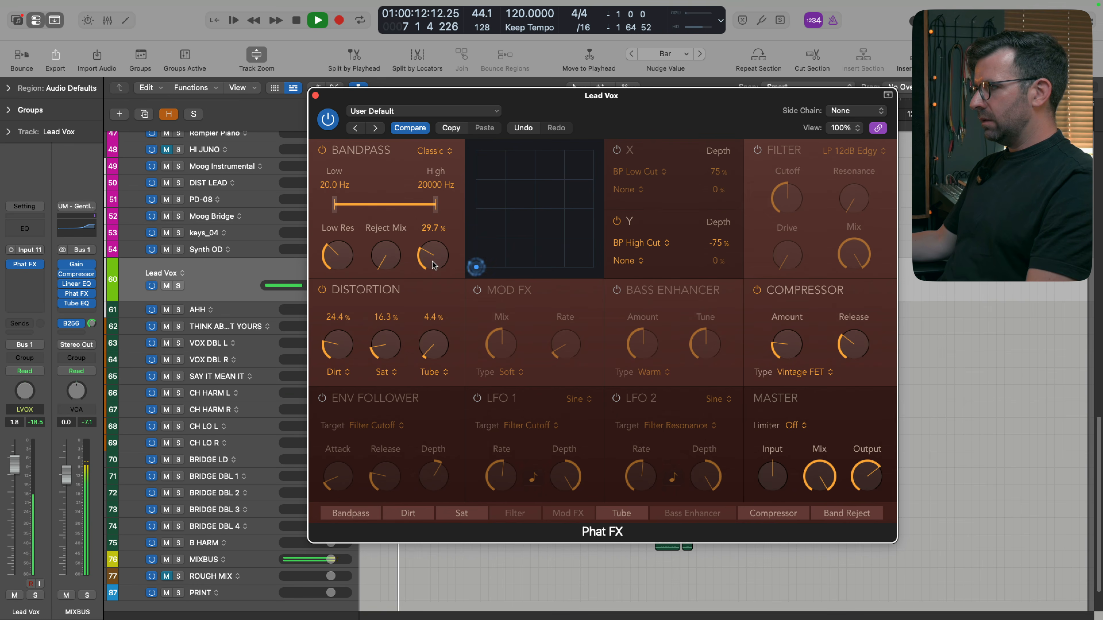
drag(435, 205, 430, 205)
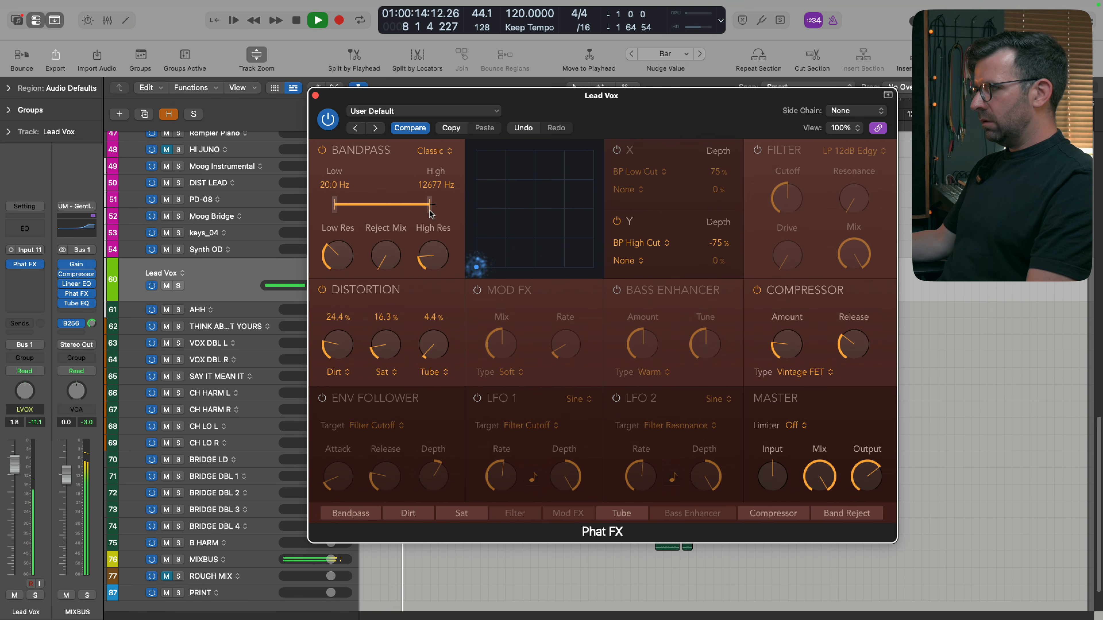
click(436, 152)
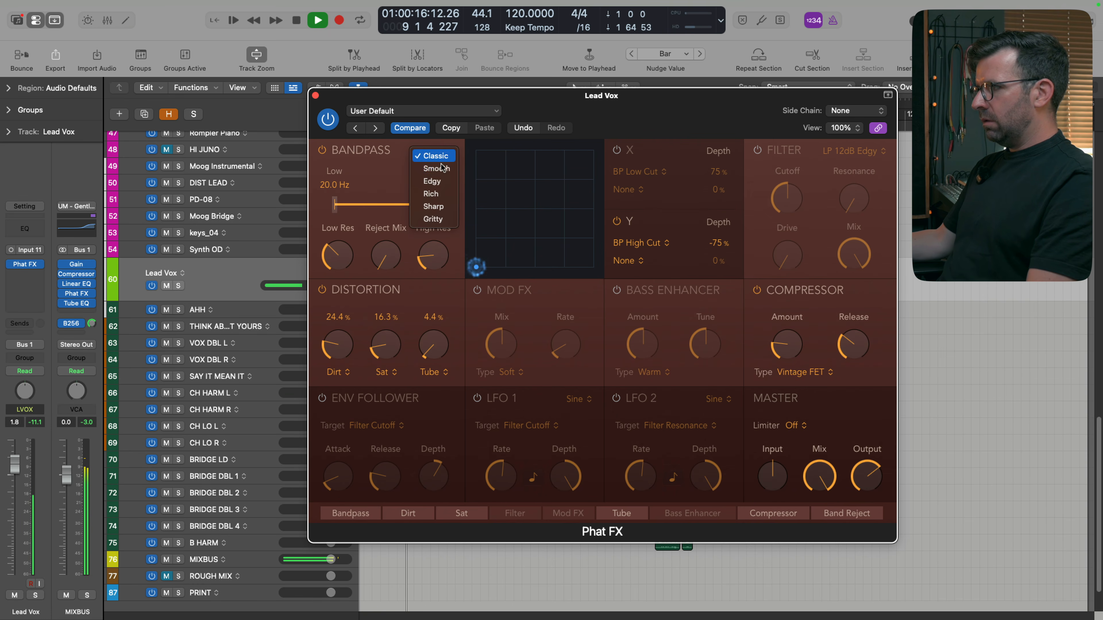
click(437, 168)
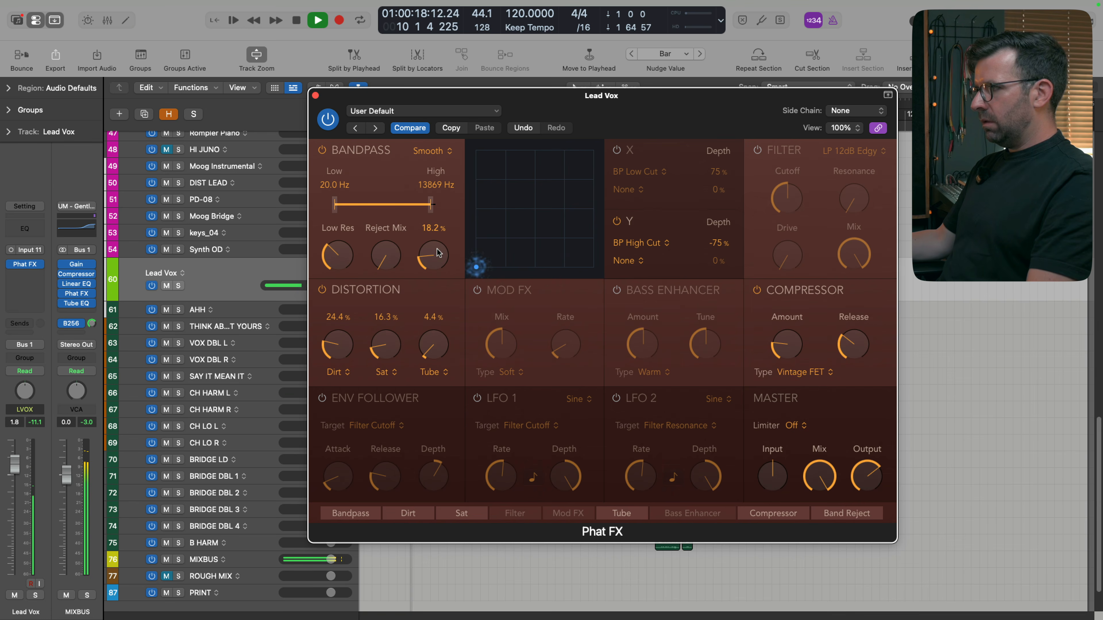
Lower the bandpass high cutoff to 12332 Hz and compare the bandpass and the whole Phat FX against bypass
click(323, 150)
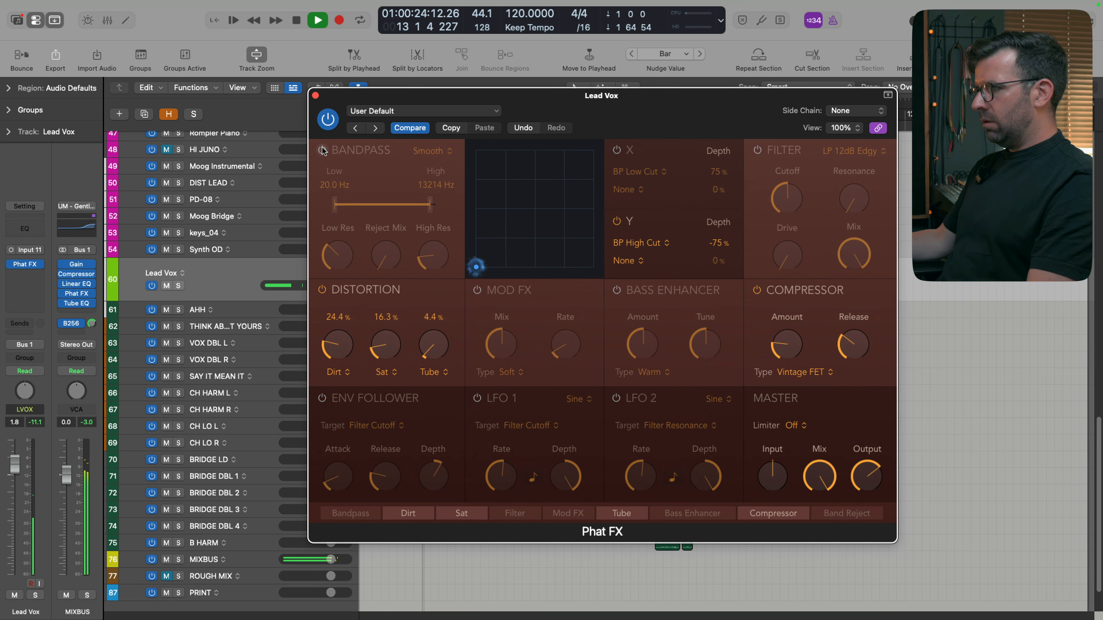
click(323, 150)
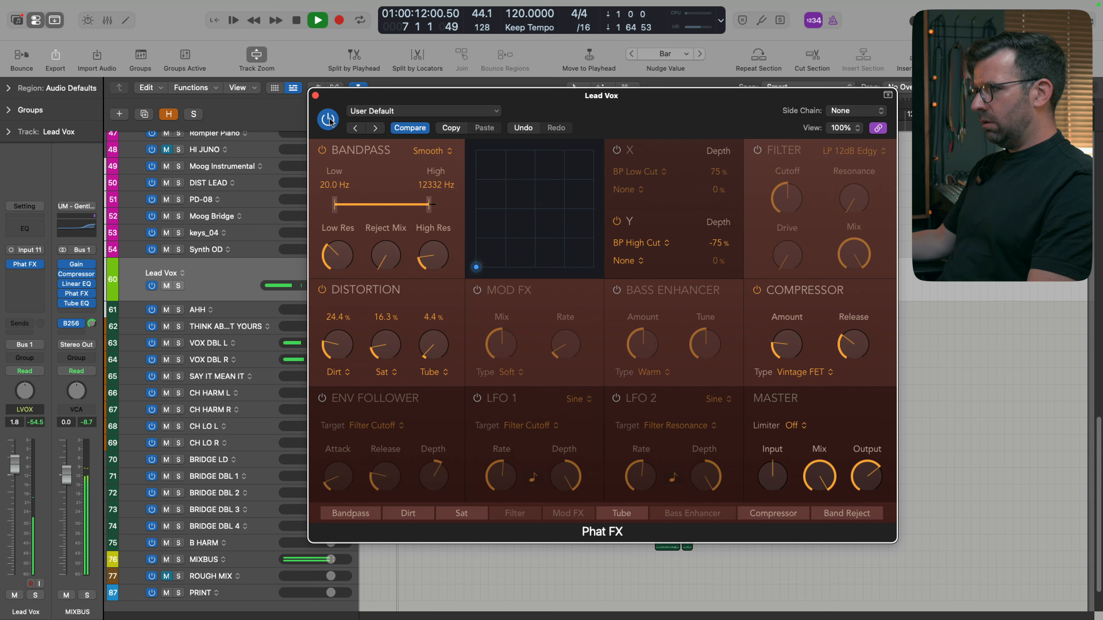
click(320, 149)
click(320, 149)
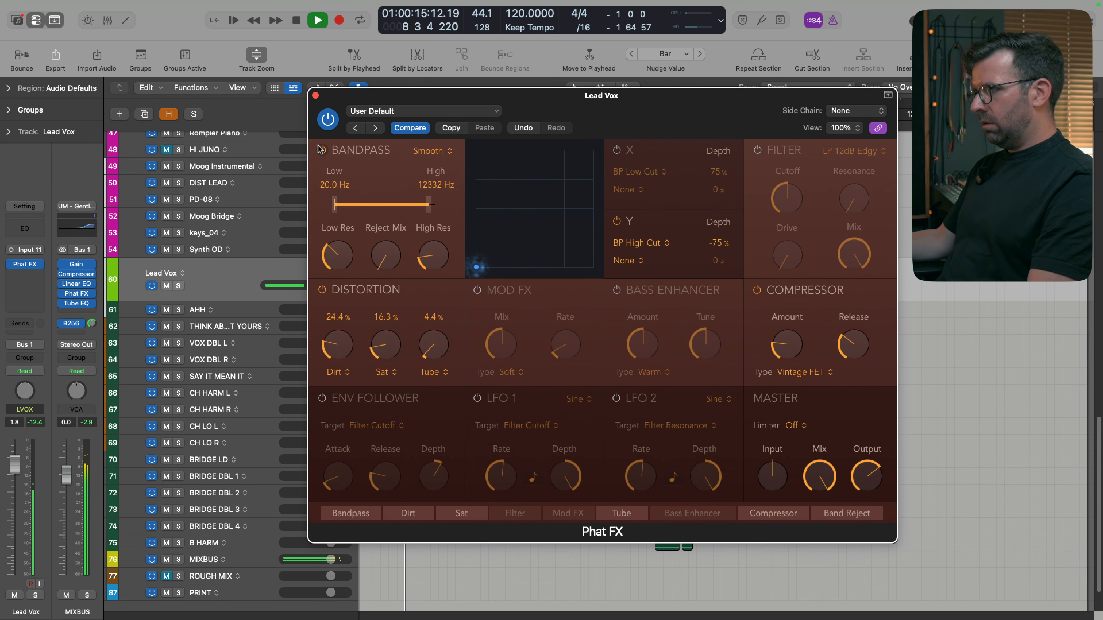
click(327, 123)
click(327, 122)
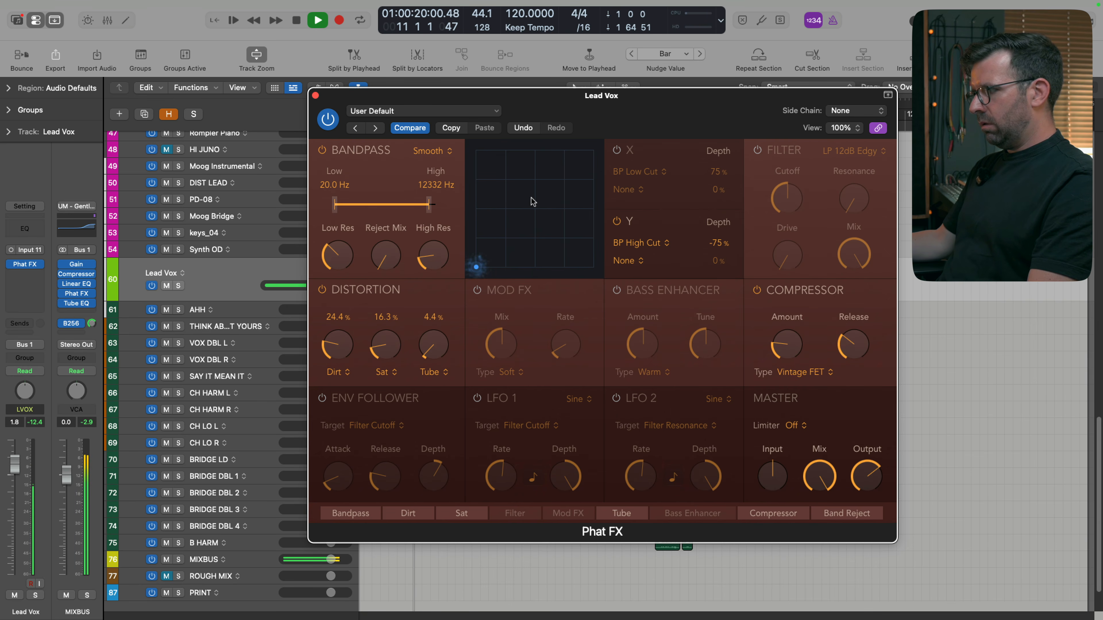
key(s)
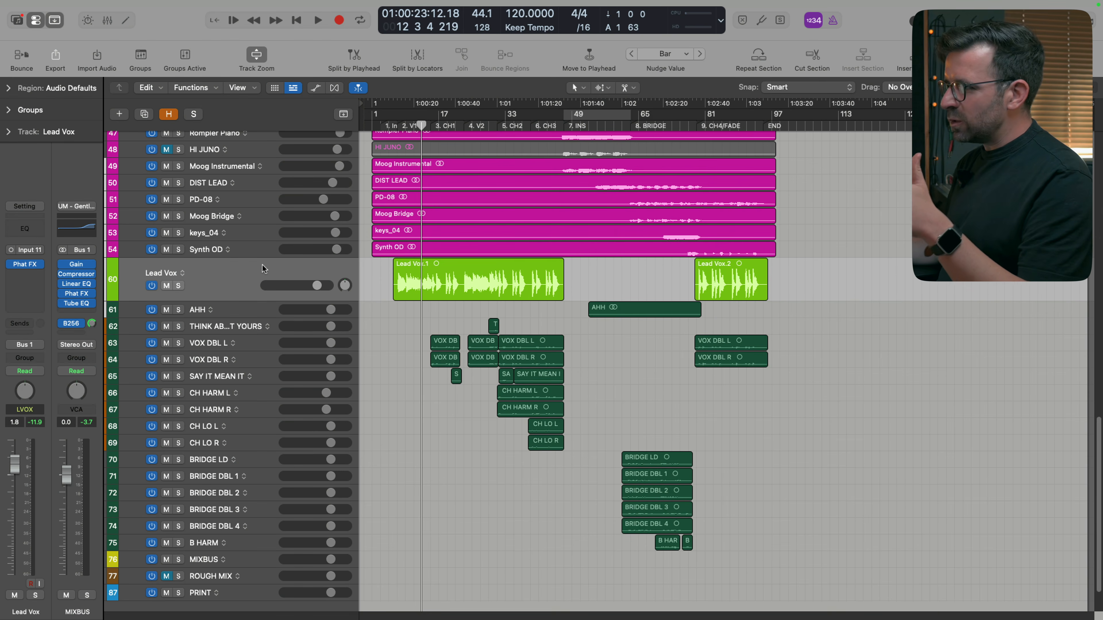
Insert DeEsser 2 after Phat FX on the Lead Vox track while the song plays
click(263, 270)
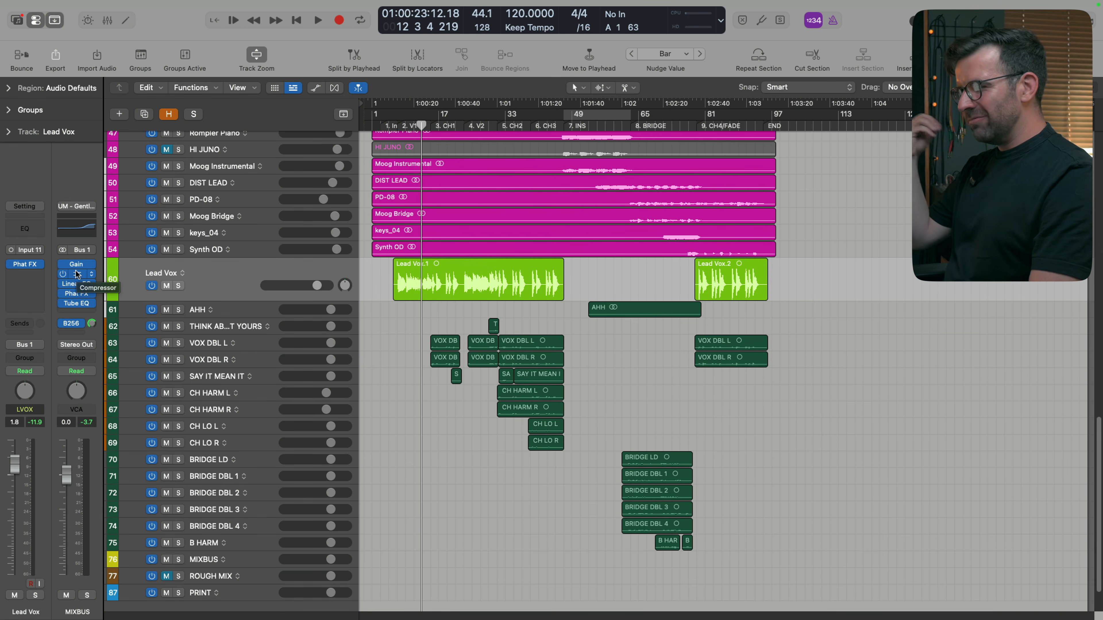
key(space)
click(35, 278)
text(de)
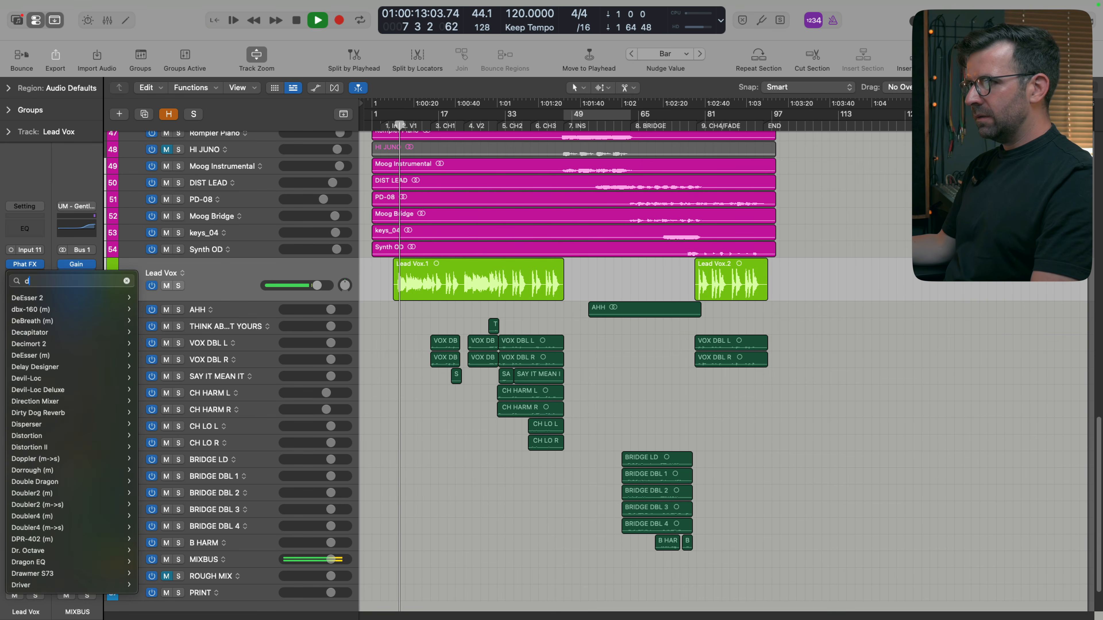
click(40, 298)
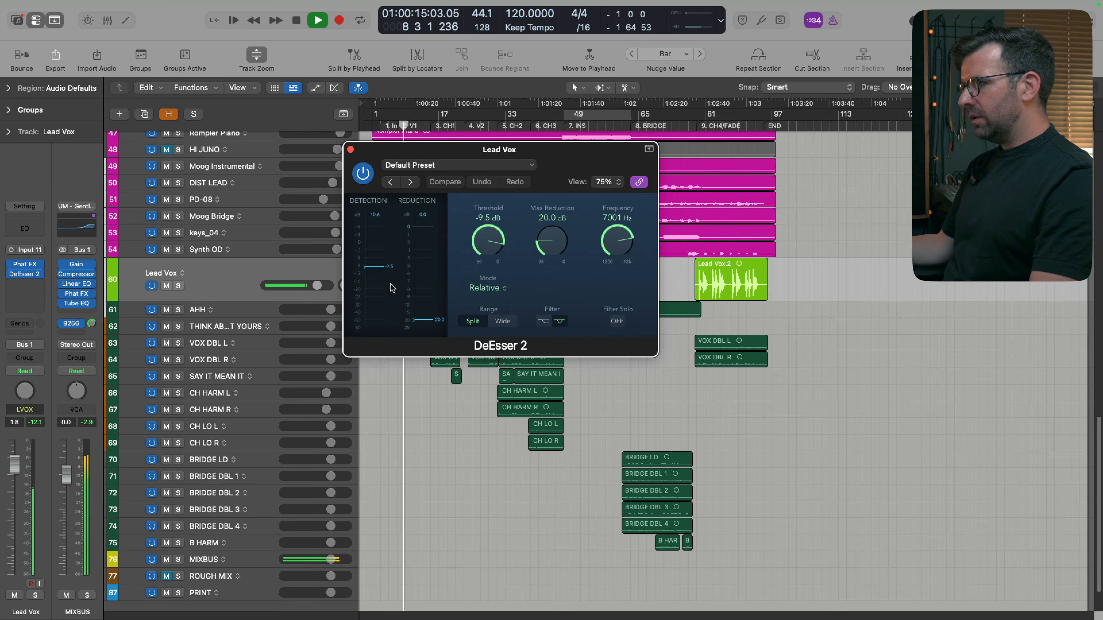
key(super+Right)
key(super+Right)
key(super+Right)
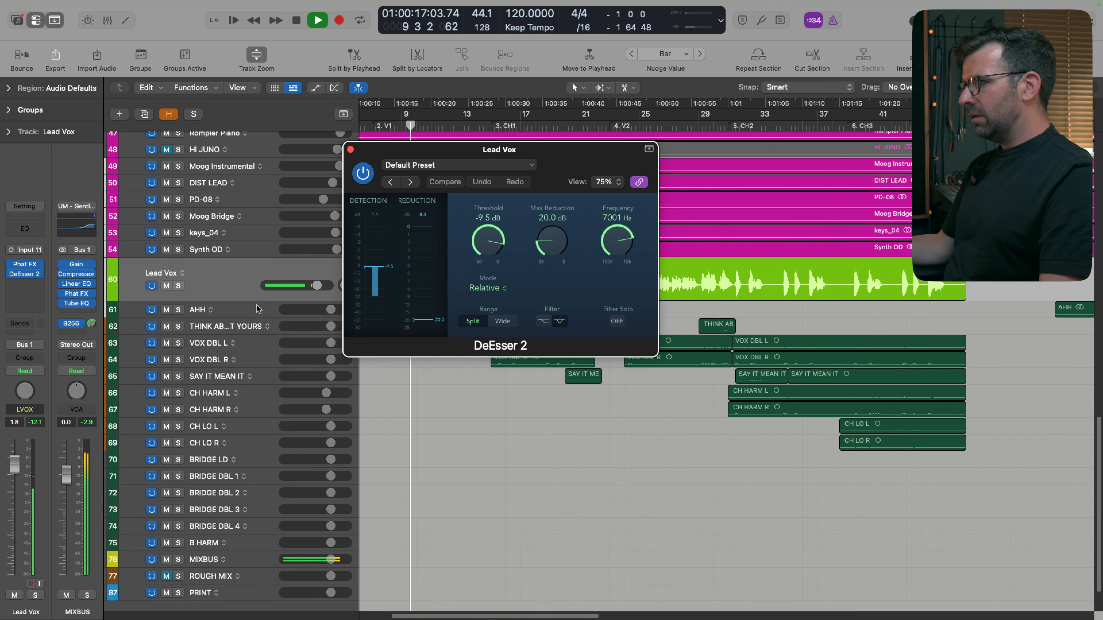
Solo Lead Vox, change the DeEsser 2 filter to the shelving shape and lower its threshold to -10.7 dB
key(s)
key(super+Right)
key(super+Right)
key(super+Right)
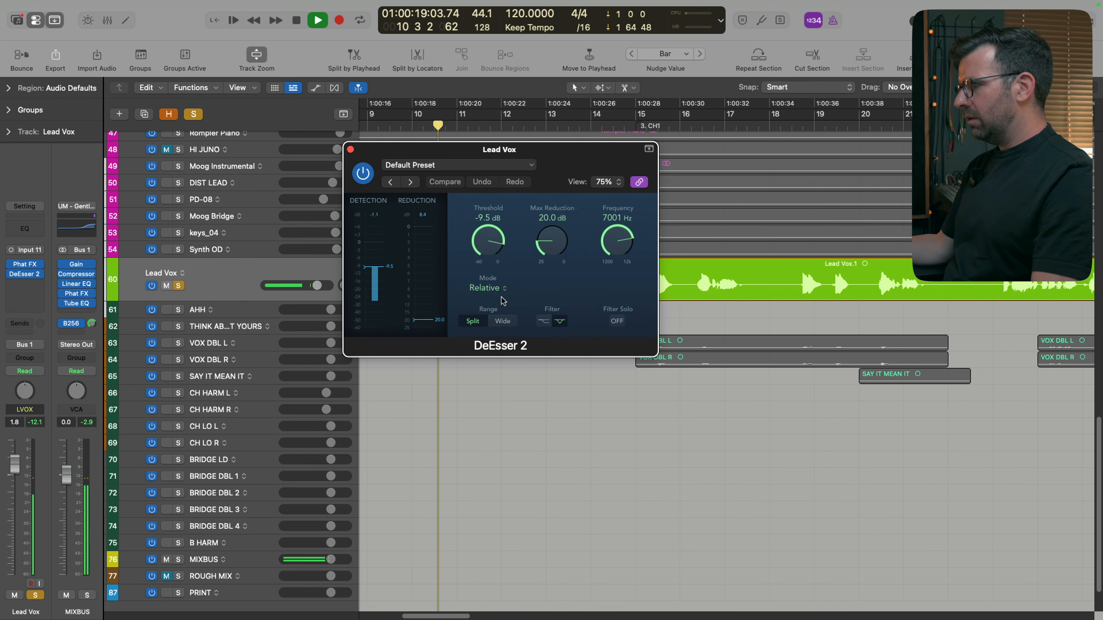
click(542, 322)
drag(485, 243, 485, 247)
key(space)
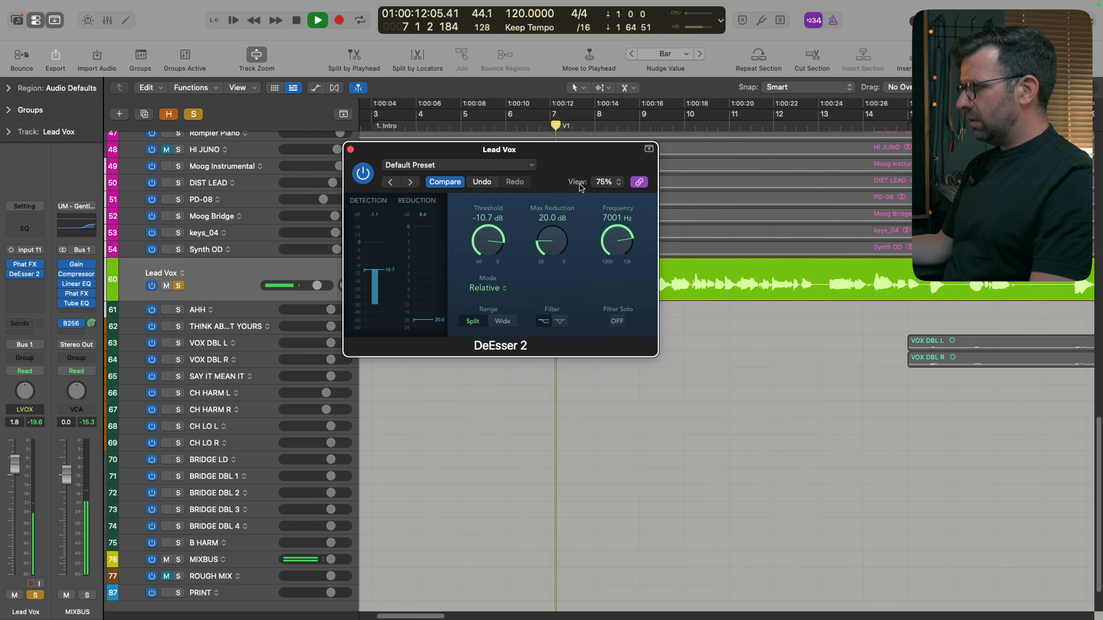
Replay the vocal from bar 9, switch the DeEsser 2 range to Wide and lower the threshold to -11.0 dB
drag(555, 164, 677, 334)
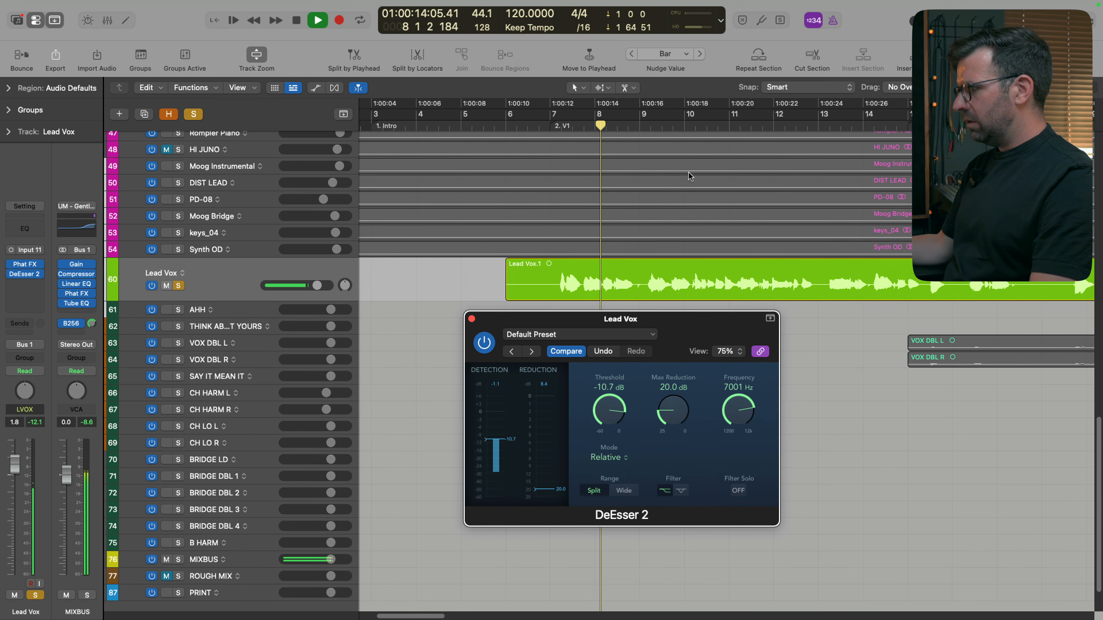
click(645, 126)
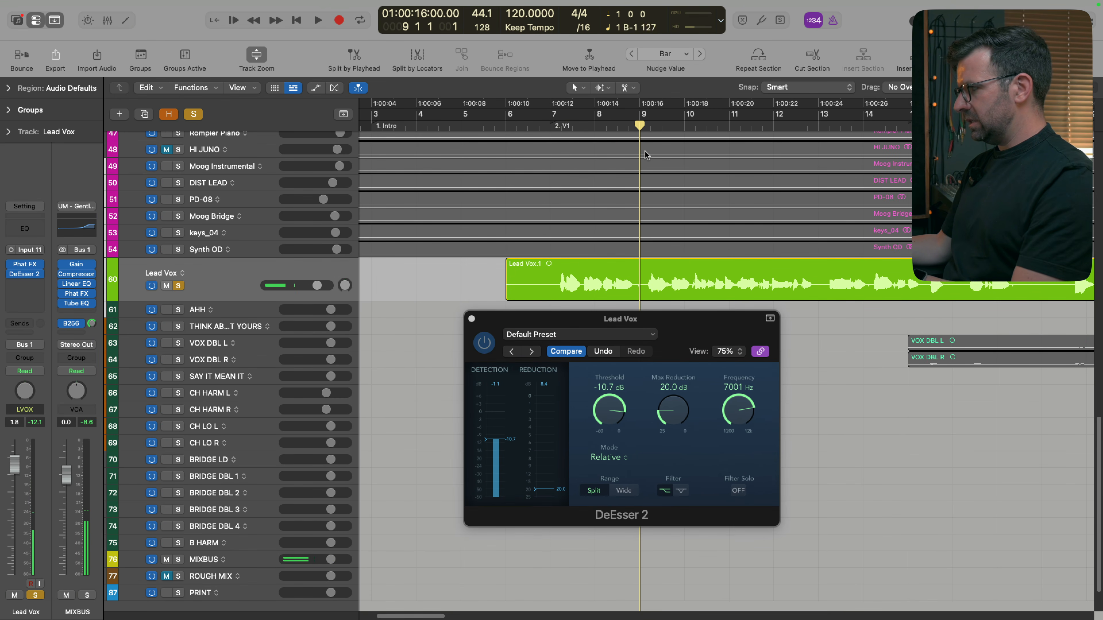
key(space)
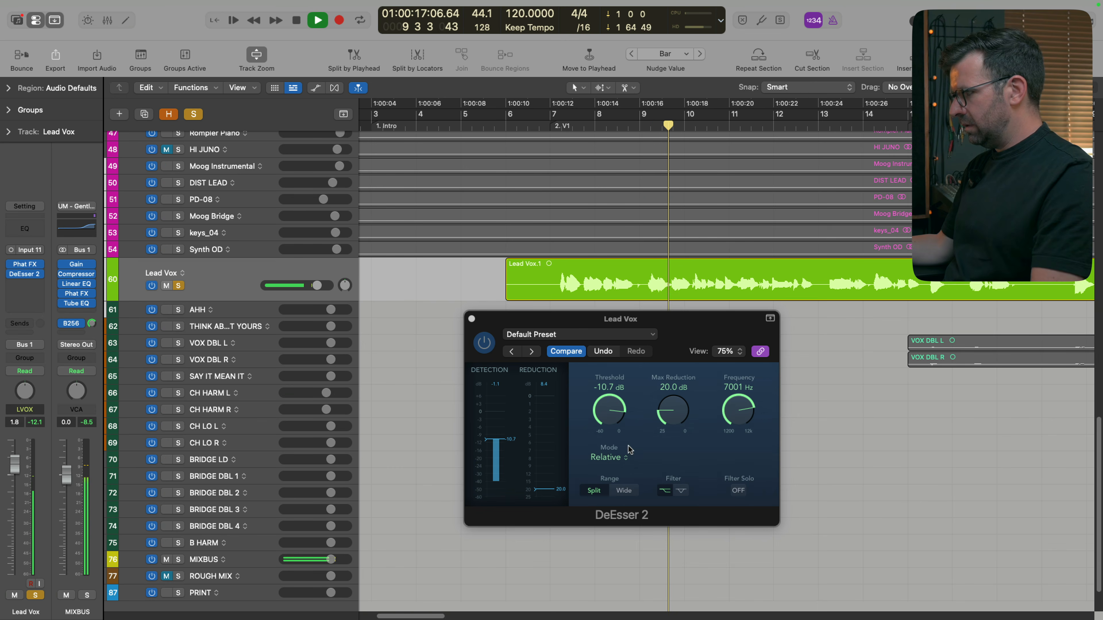
click(630, 490)
key(space)
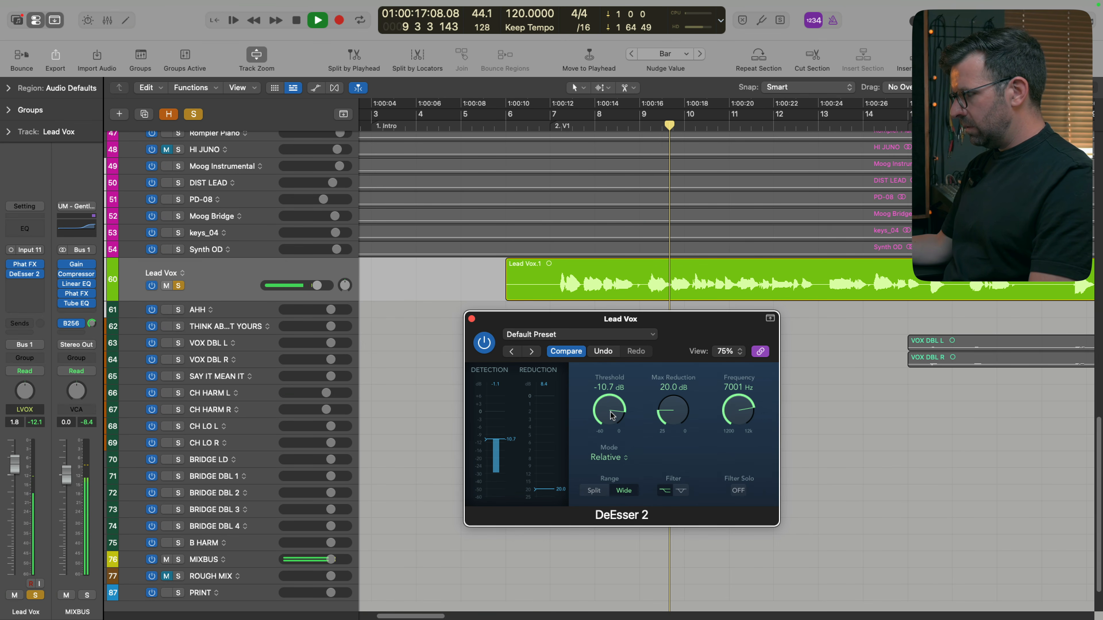
key(space)
key(space)
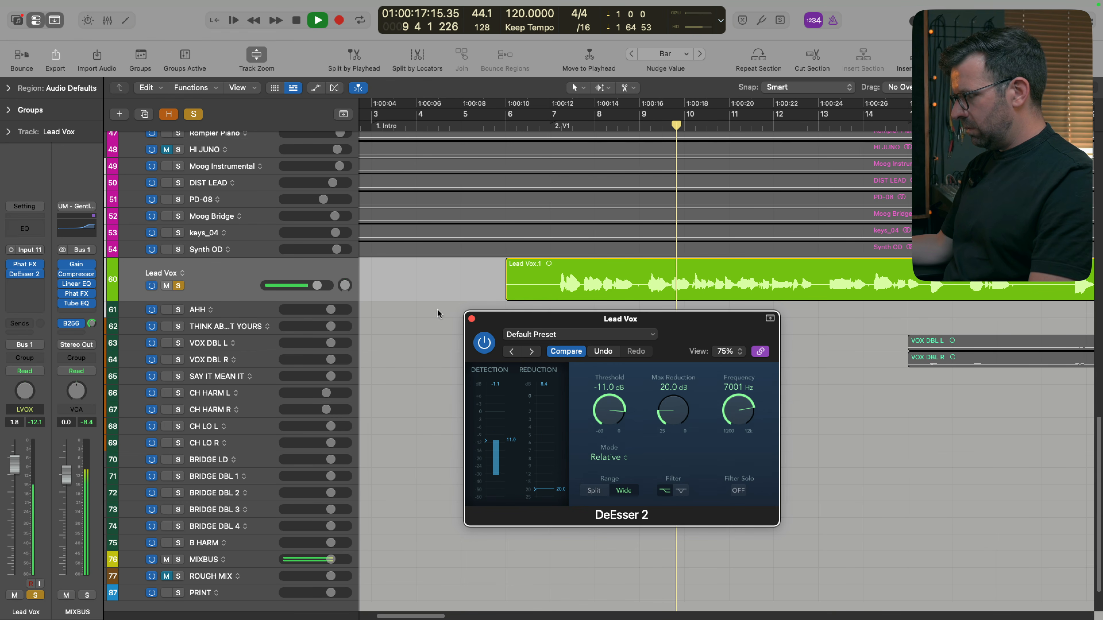
Compare DeEsser 2 with bypass, fine-tune its frequency and threshold, and unsolo Lead Vox
click(484, 343)
key(space)
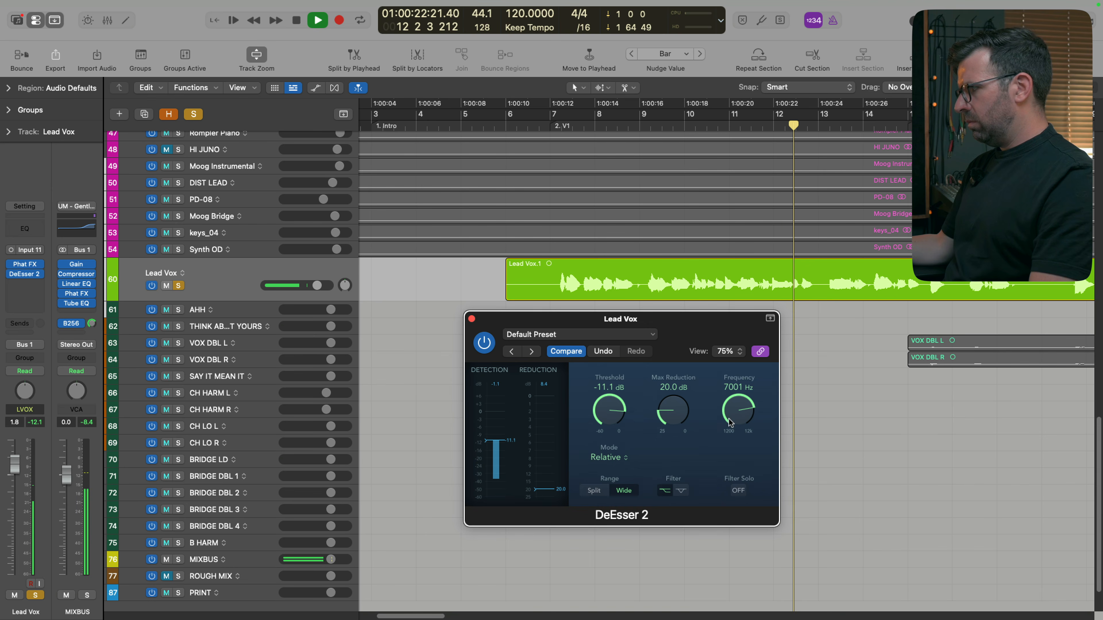
drag(719, 426, 736, 412)
drag(614, 407, 611, 406)
key(s)
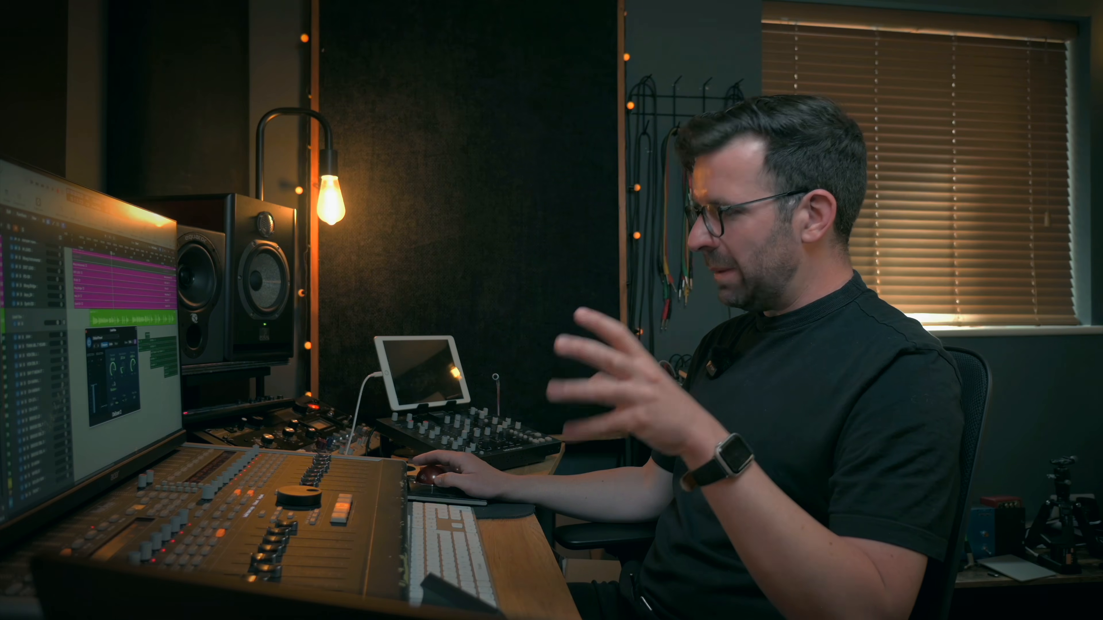
click(594, 447)
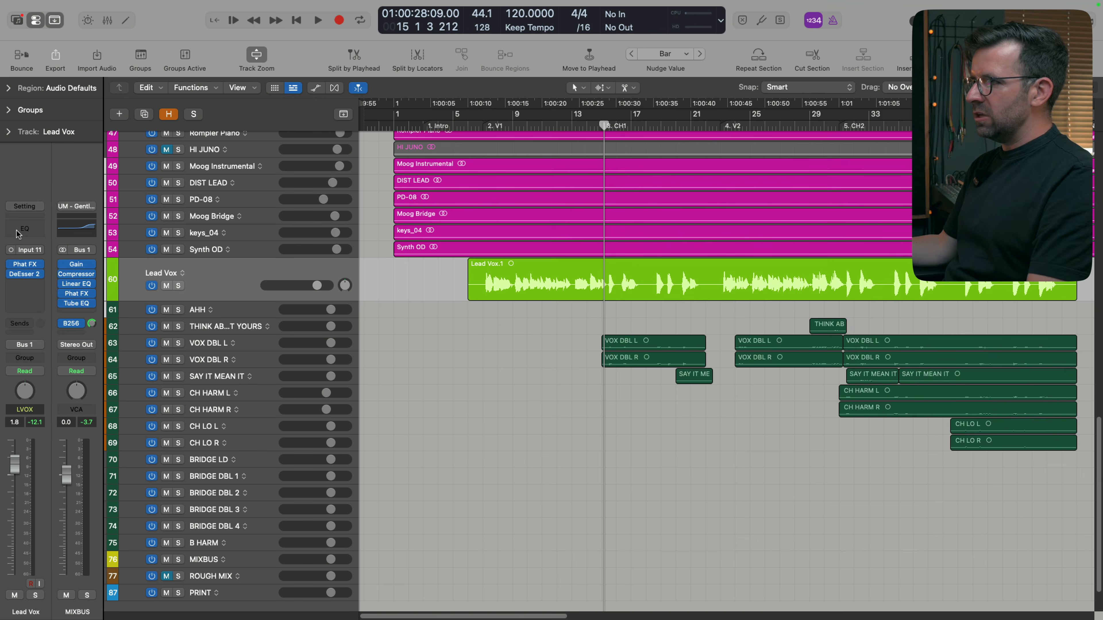
Insert Channel EQ after DeEsser 2, solo the vocal and apply a 12 dB/Oct low cut at about 125 Hz
click(17, 235)
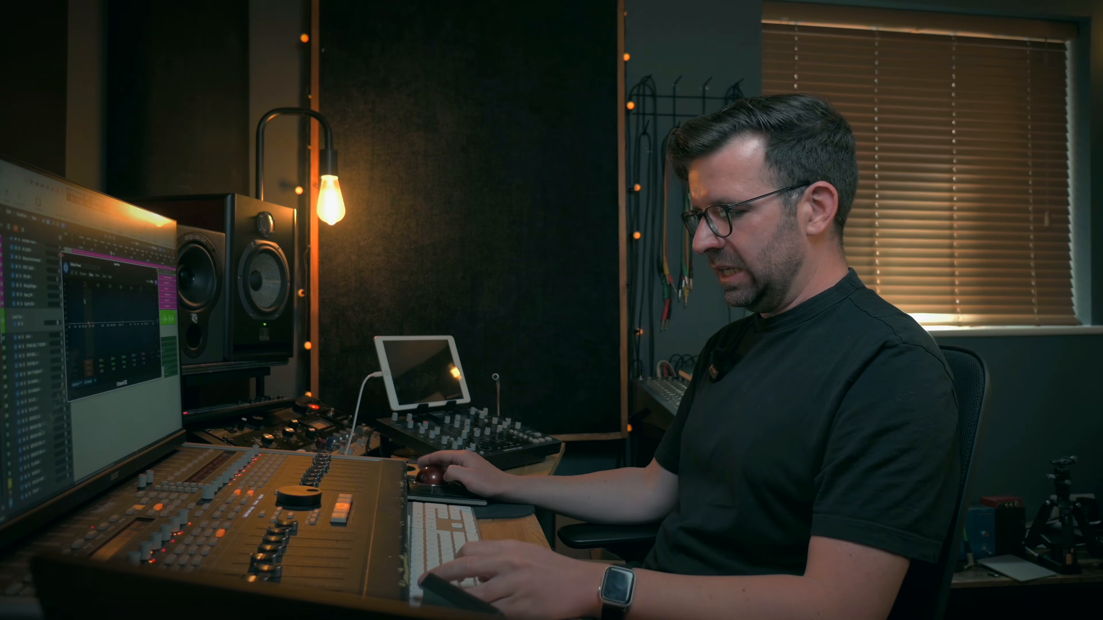
key(s)
key(space)
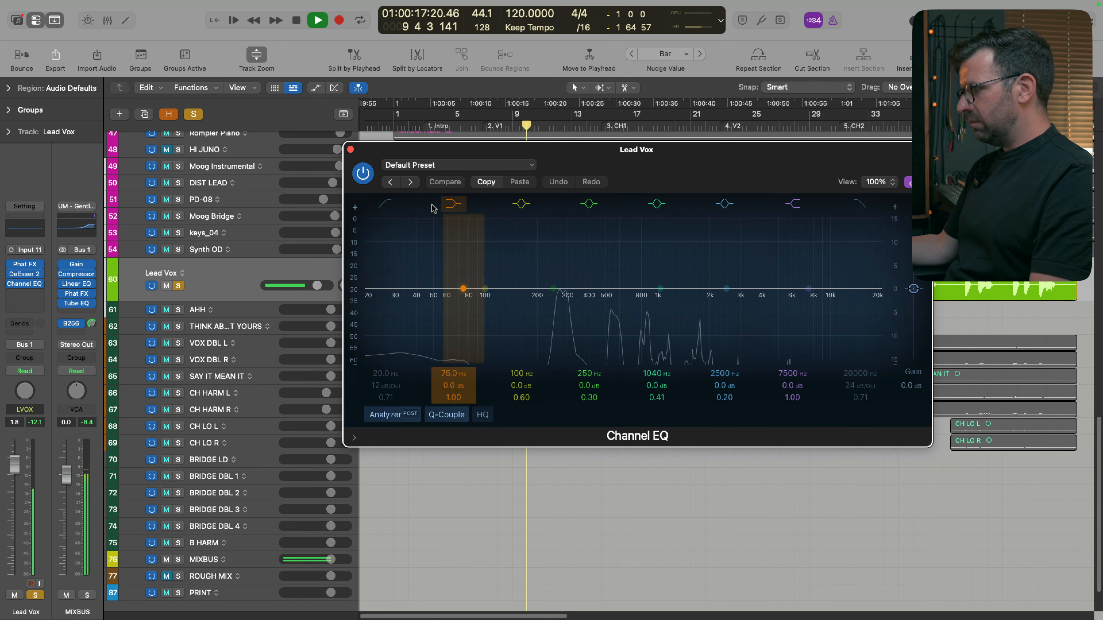
click(374, 203)
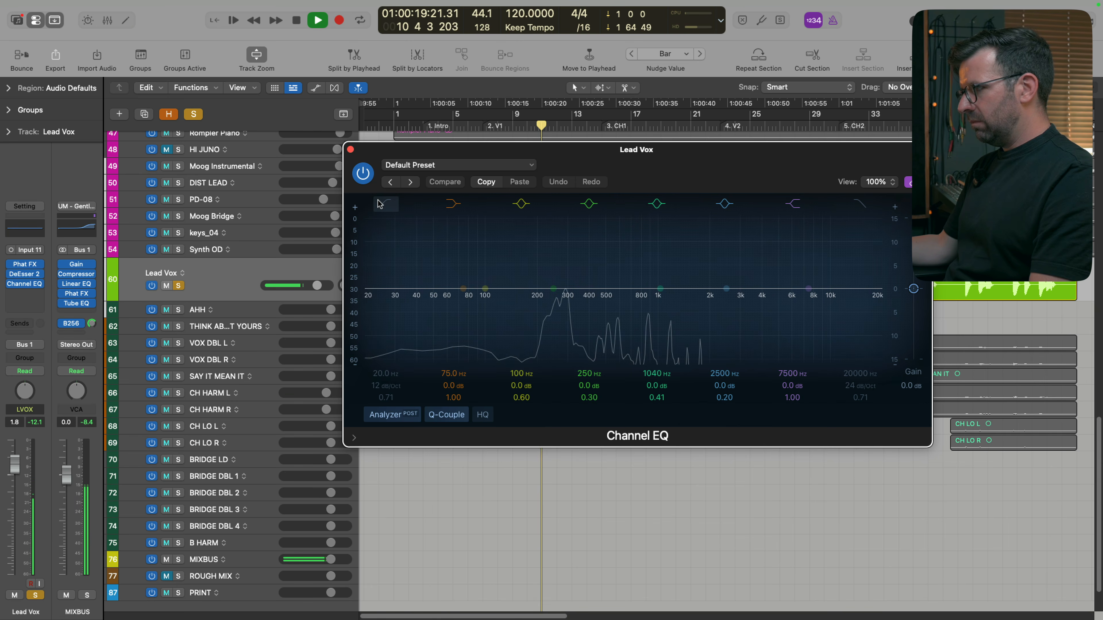
drag(380, 336, 509, 335)
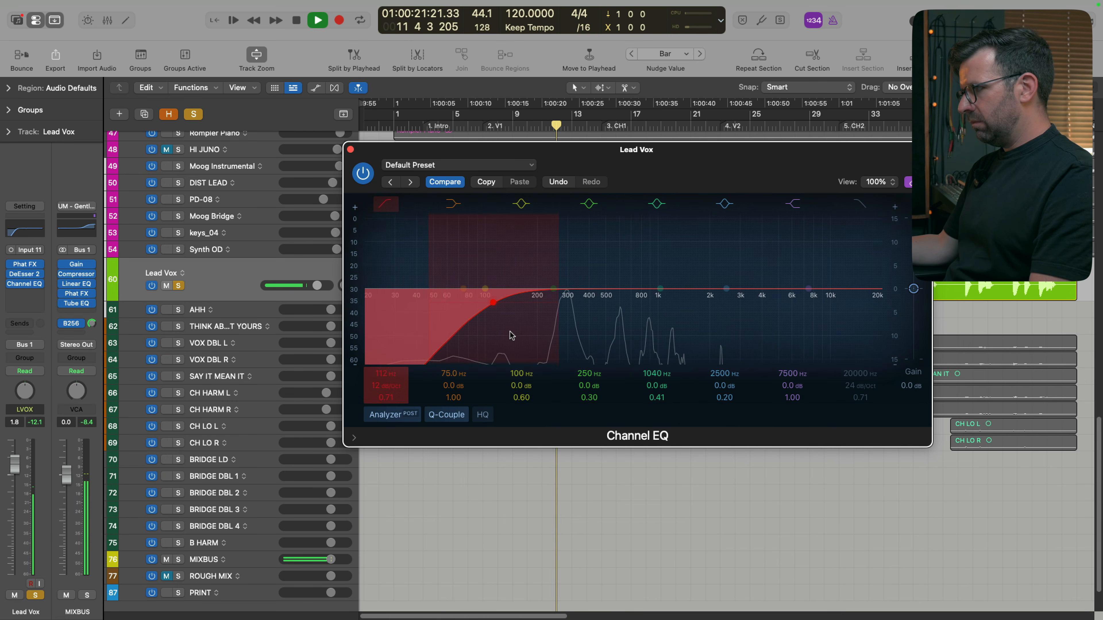
key(space)
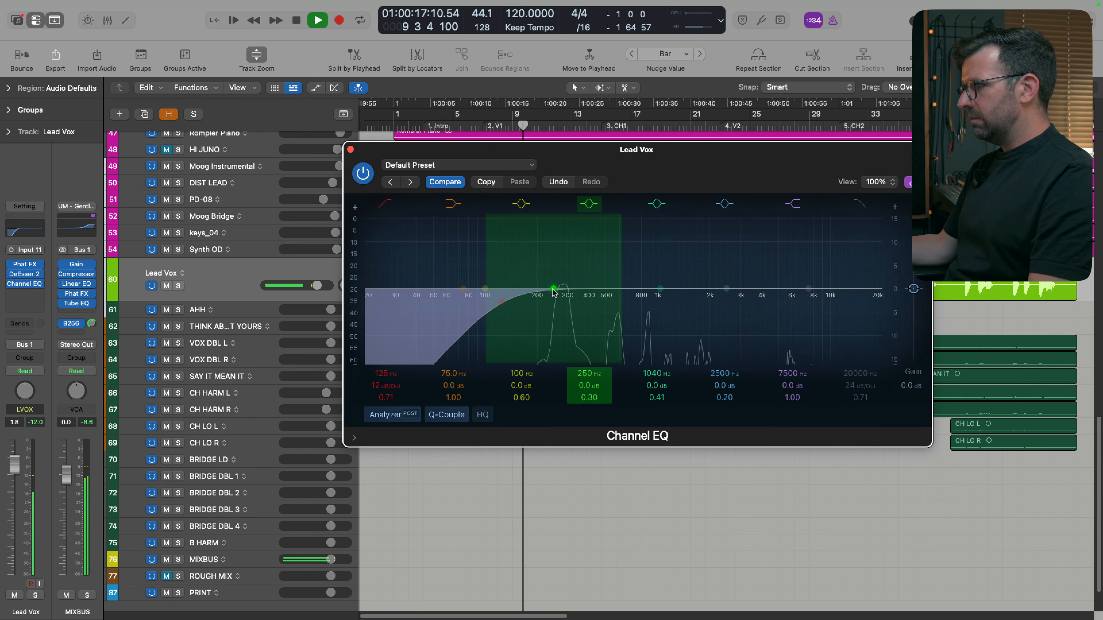
Boost the green EQ band 3.0 dB at 238 Hz, narrow it to a Q of 9.60, and raise it further to sweep for resonances
drag(554, 289, 548, 282)
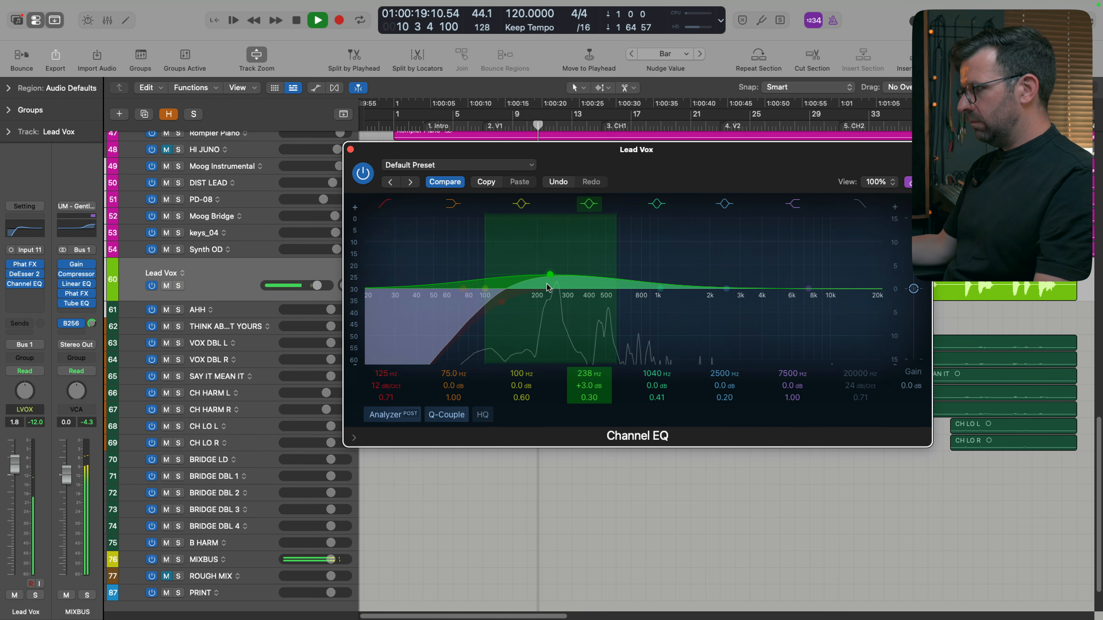
scroll(550, 274, up, 10)
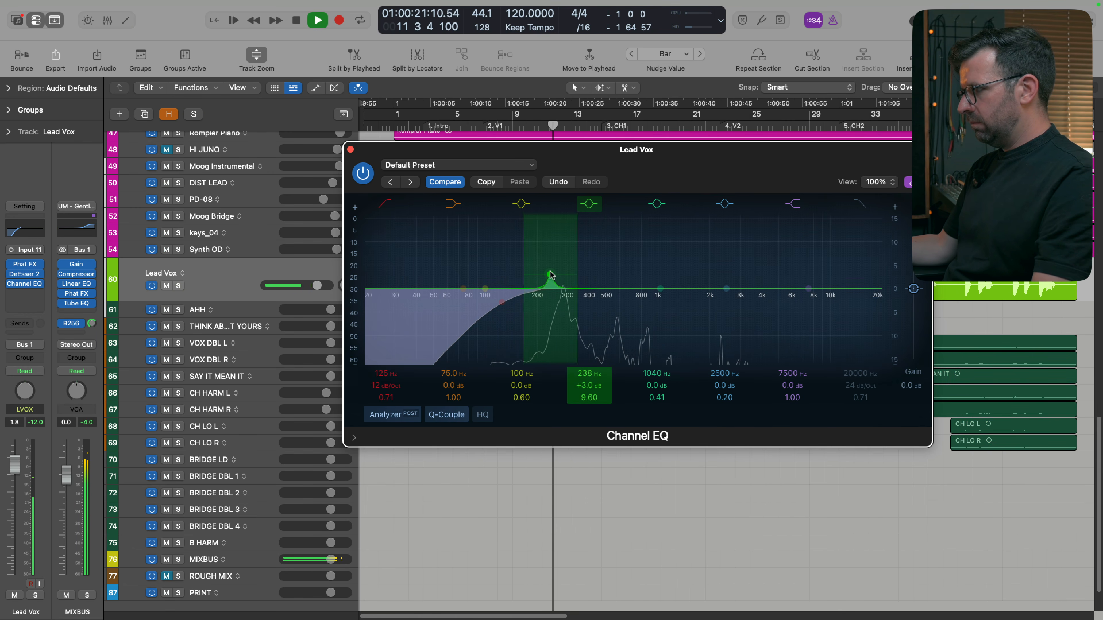
drag(562, 262, 560, 243)
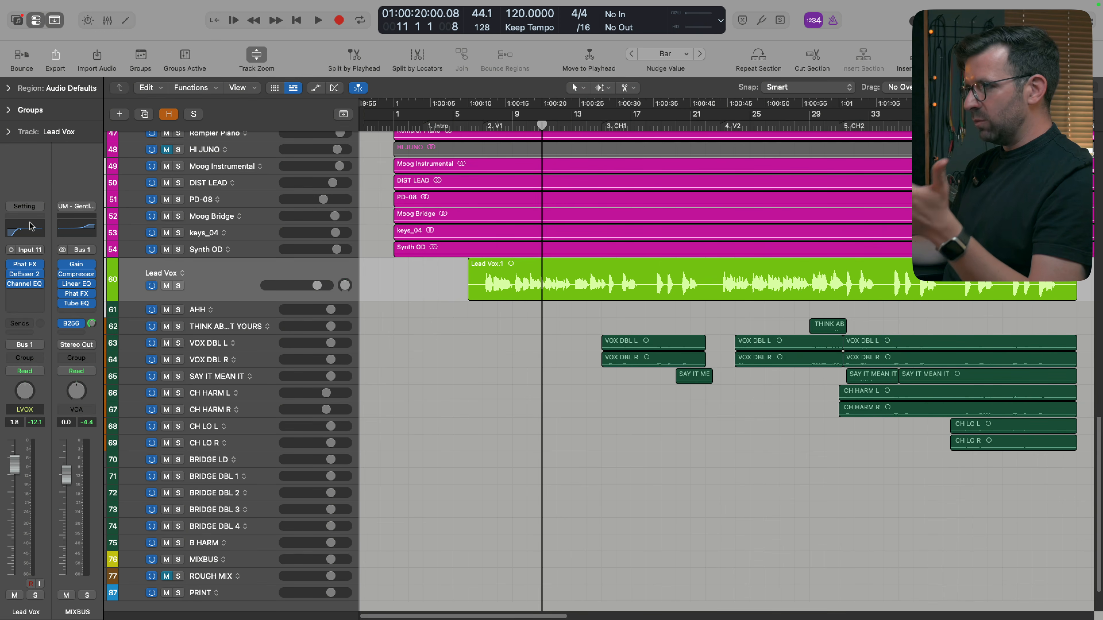
Insert a Compressor after Channel EQ on Lead Vox, raise its ratio and set the threshold to -50 dB
click(37, 281)
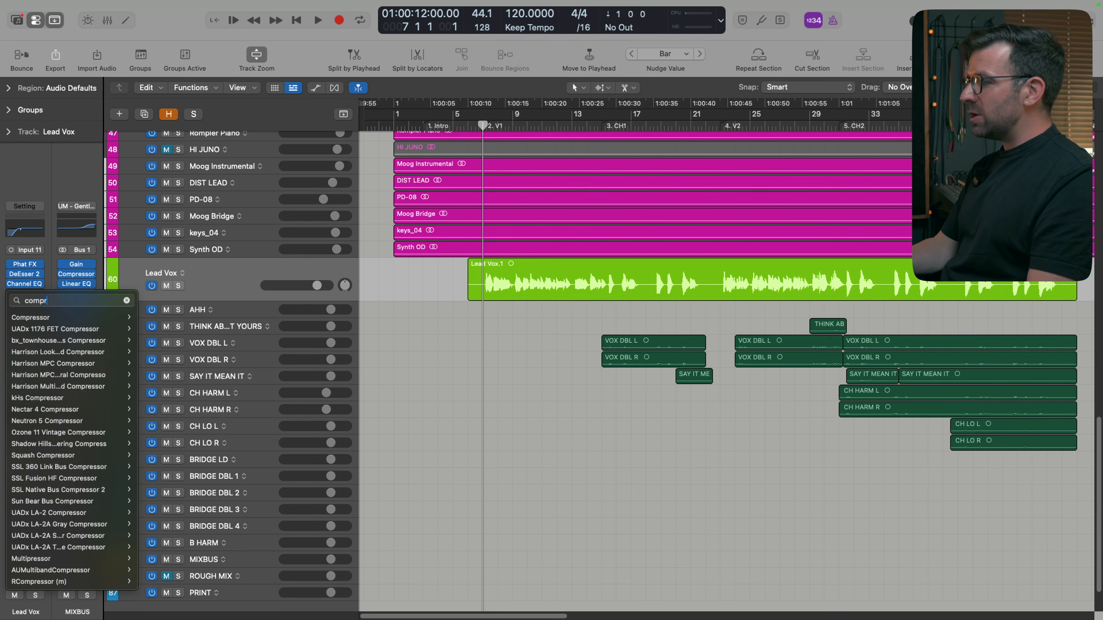
click(57, 321)
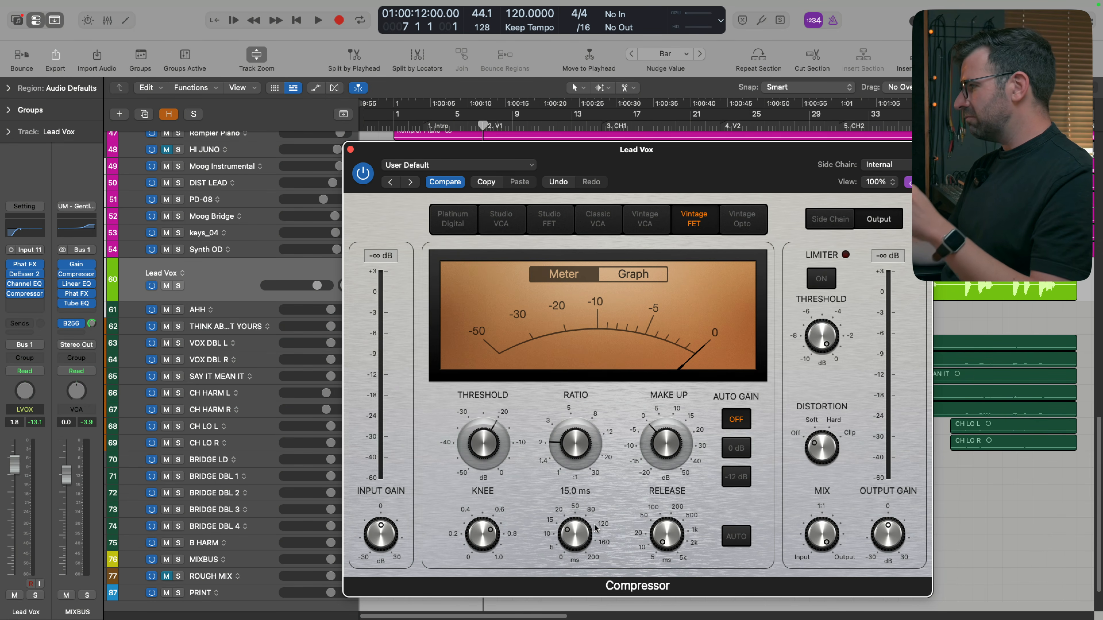
mouse_move(587, 445)
drag(586, 444, 564, 406)
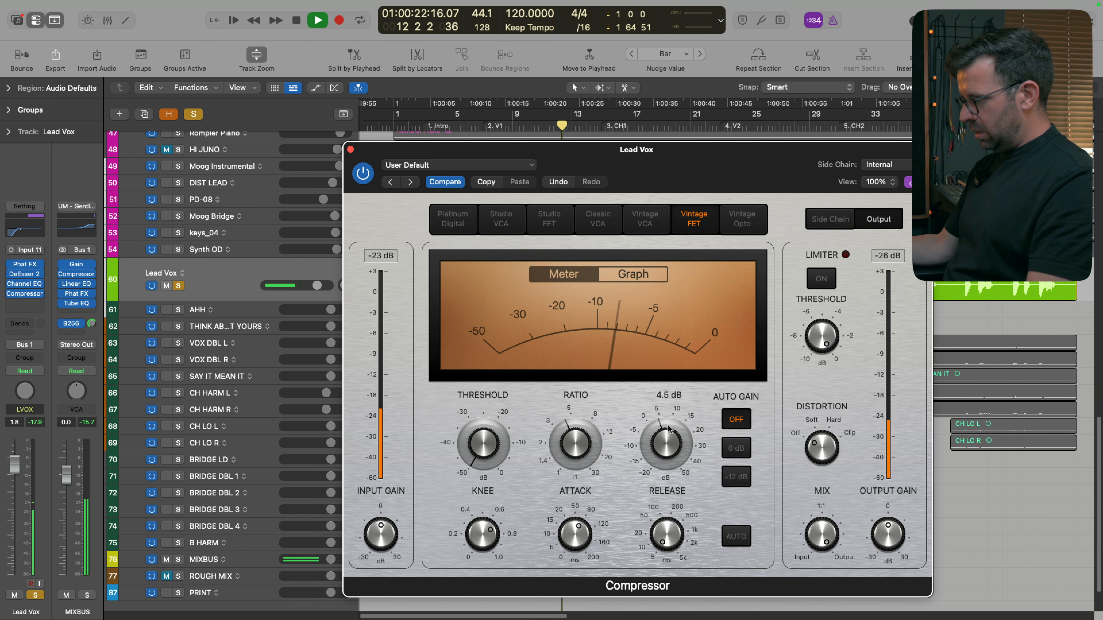
Raise the Compressor's make-up gain, with the attack at 74 ms and the input gain at +6.5 dB, while auditioning the soloed vocal
drag(665, 437, 665, 434)
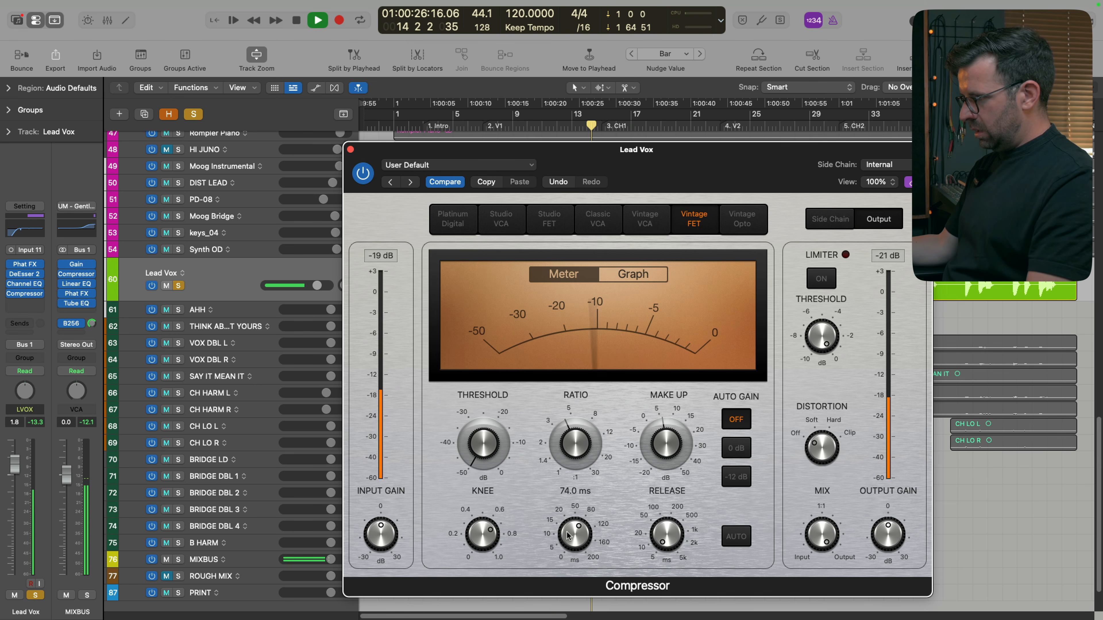
key(space)
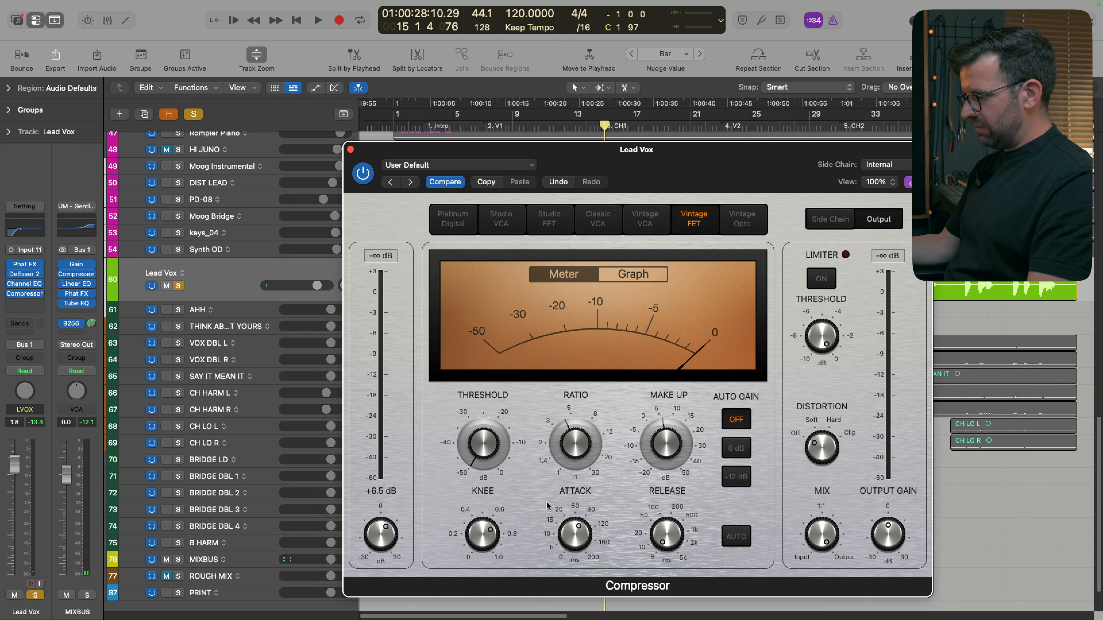
key(space)
mouse_move(576, 526)
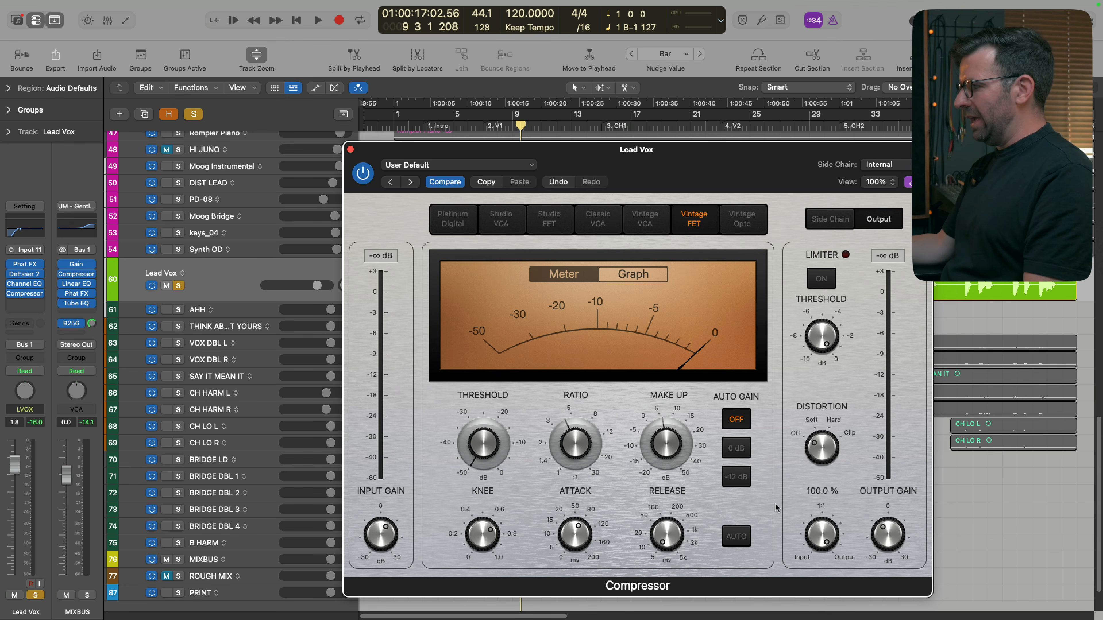
Replay the soloed vocal, raise the Compressor threshold to -39.5 dB and compare it with bypass
key(space)
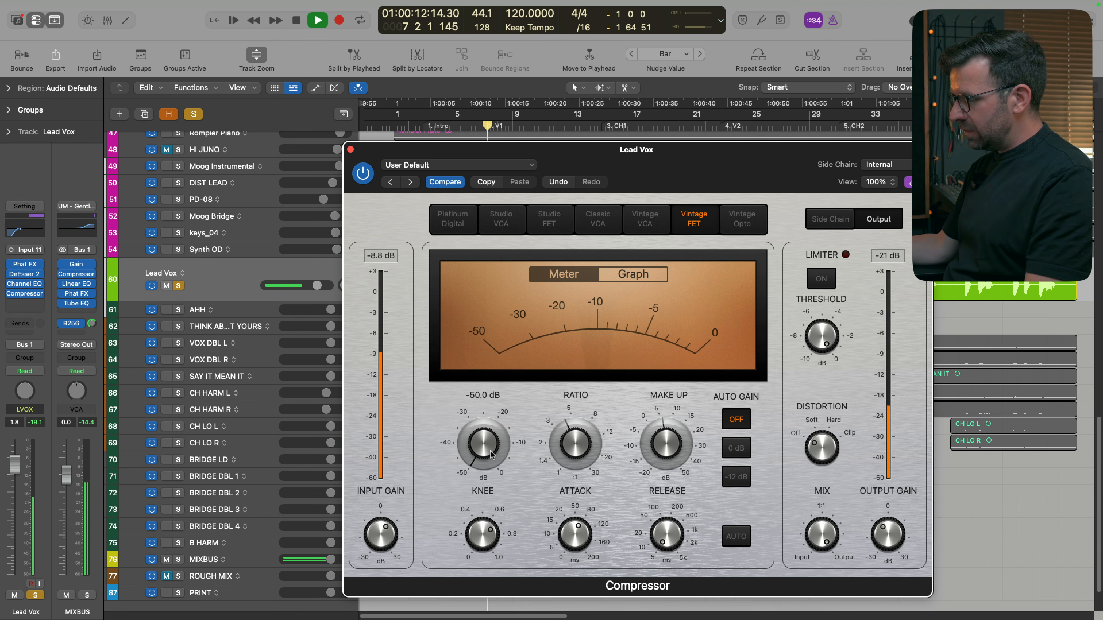
drag(492, 454, 489, 416)
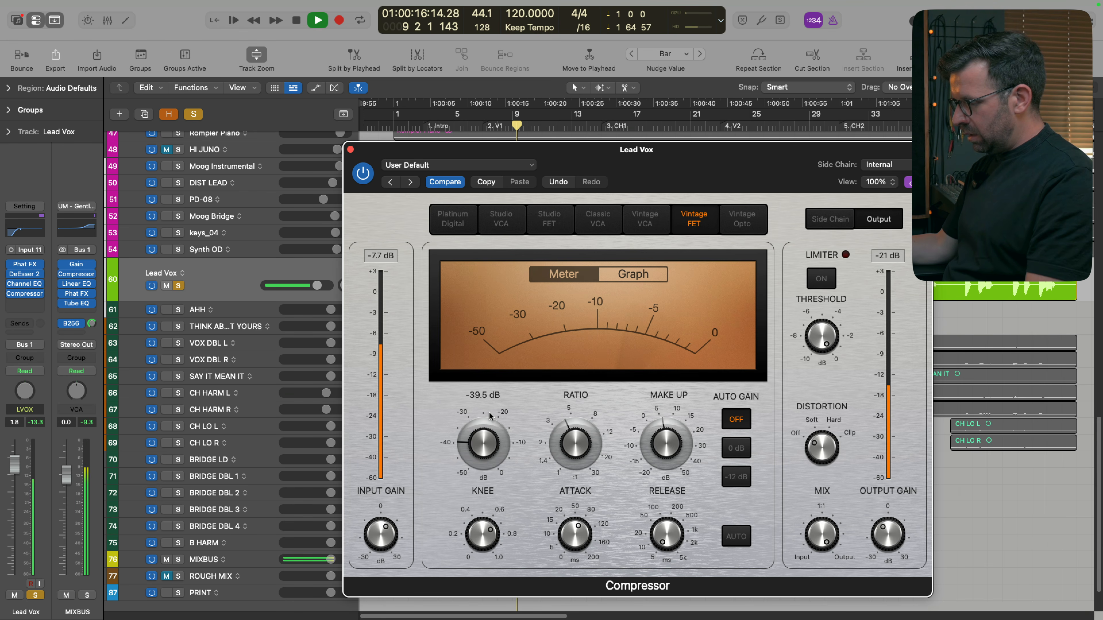
click(362, 173)
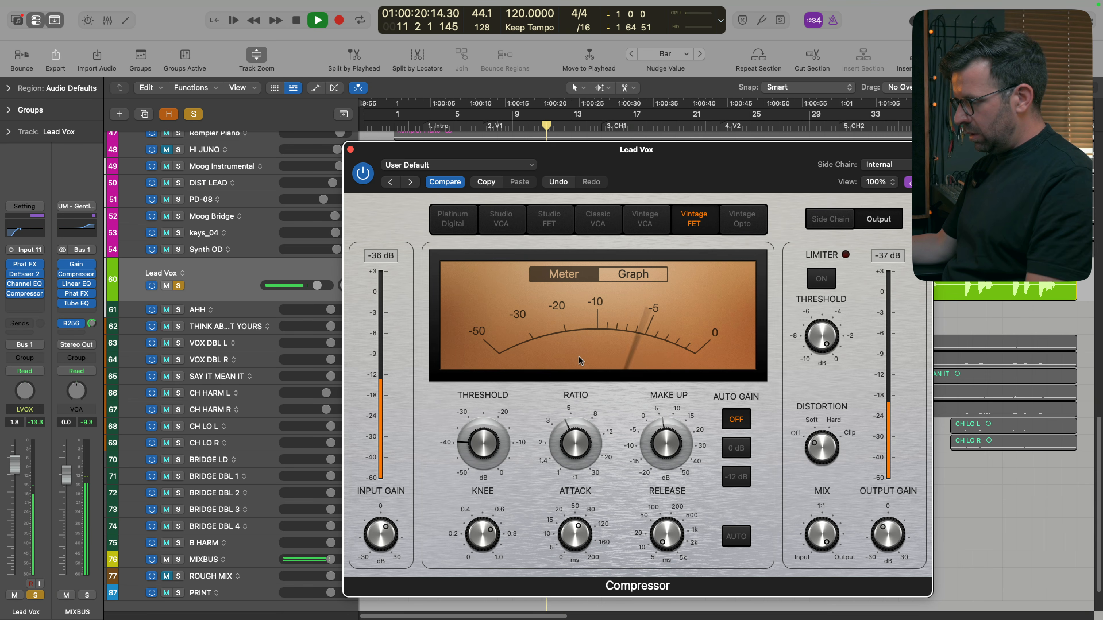
Lower the Compressor mix to about 36% for parallel compression and compare the result with bypass
drag(821, 540, 821, 597)
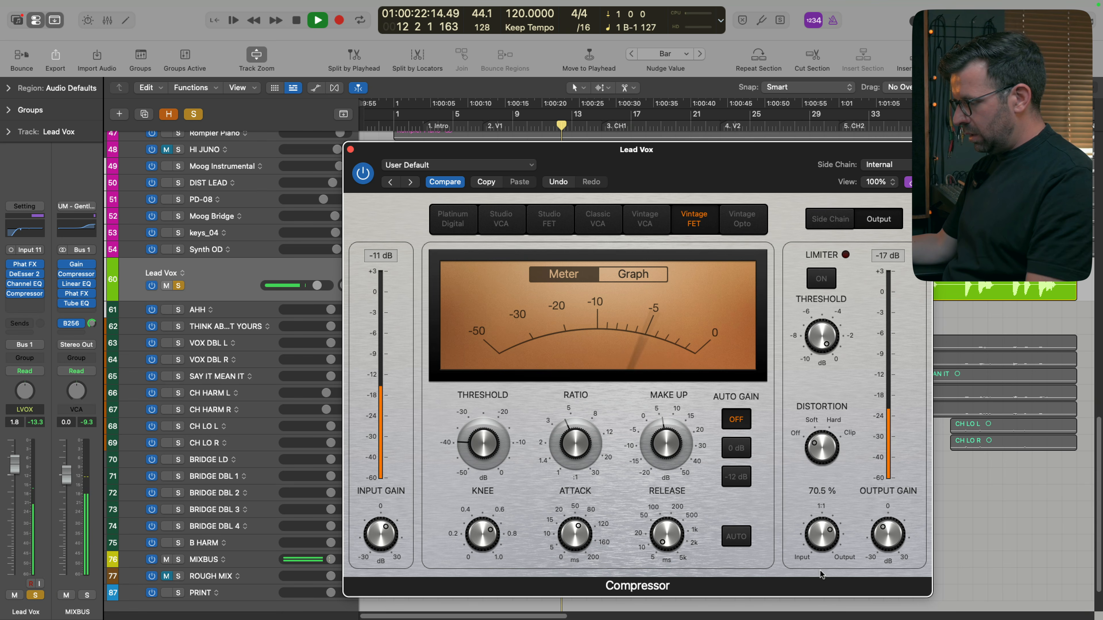
drag(826, 543, 827, 551)
click(359, 173)
click(363, 173)
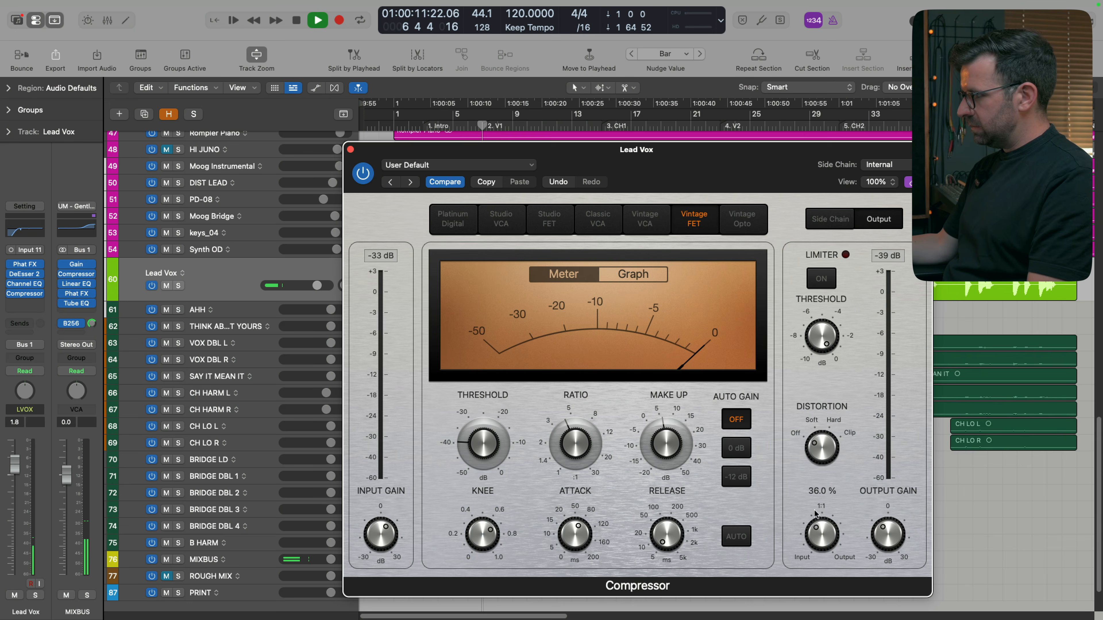
Set the Compressor's make-up gain to 7.0 dB in the full mix, readjust the mix to about 36.5% and replay the verse
drag(828, 531, 830, 526)
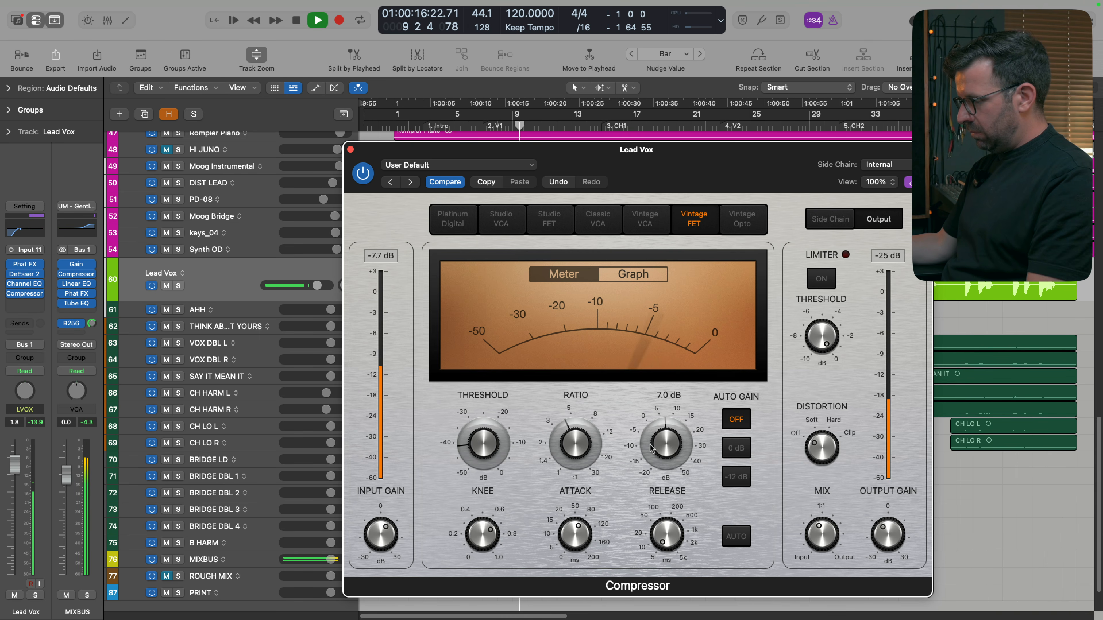
drag(817, 532, 817, 537)
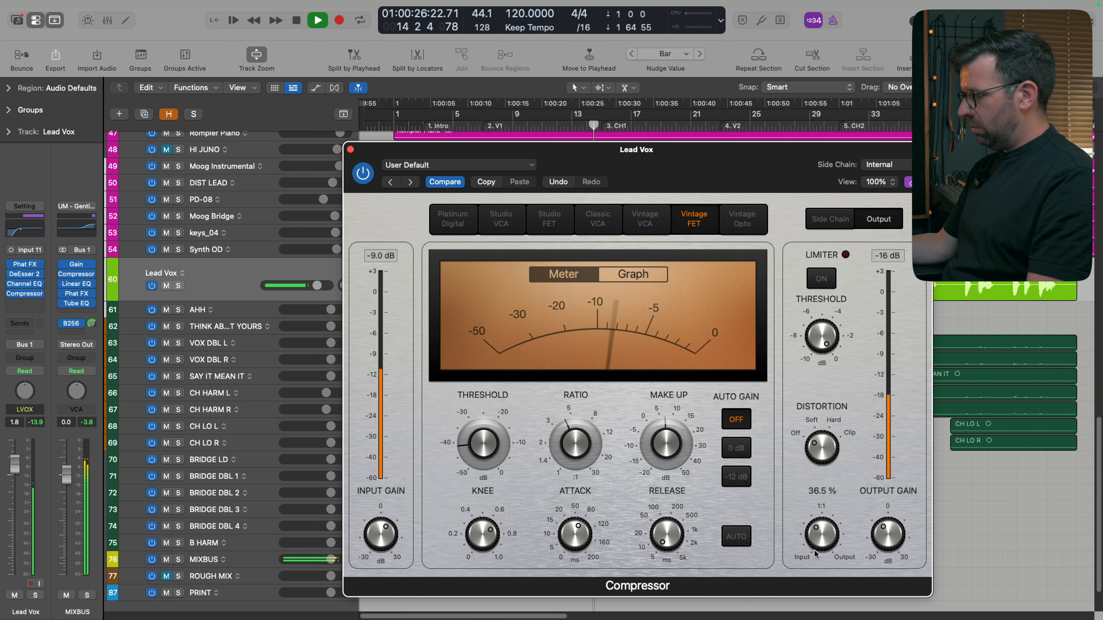
key(space)
key(space)
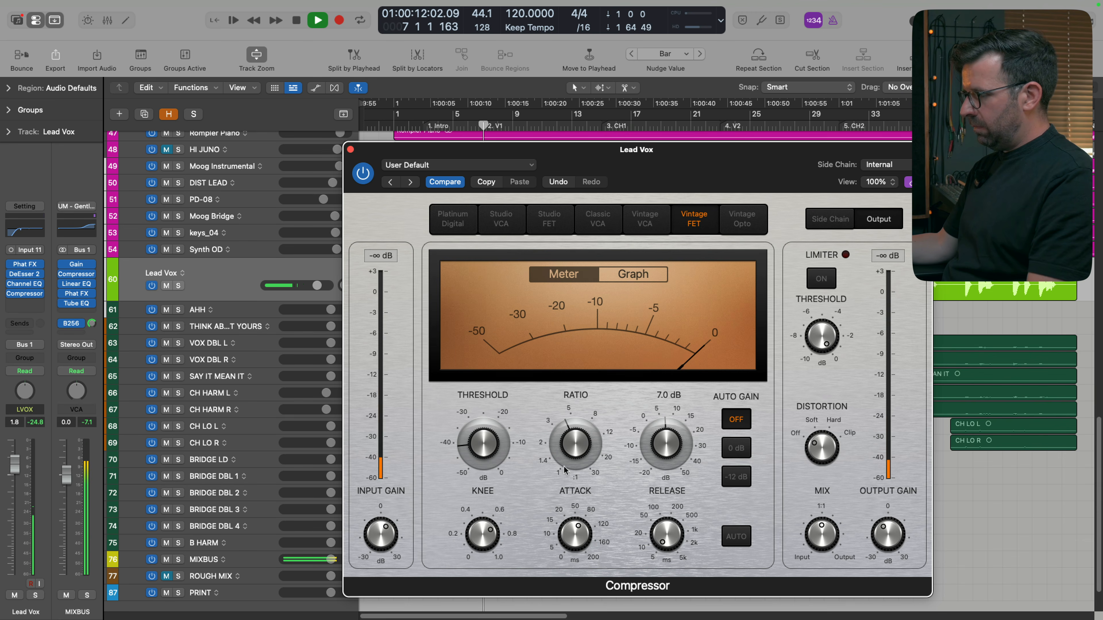
Raise the Compressor mix to 65.5% and the make-up gain to 8.0 dB, and lower the threshold to -43.0 dB
drag(828, 525, 830, 512)
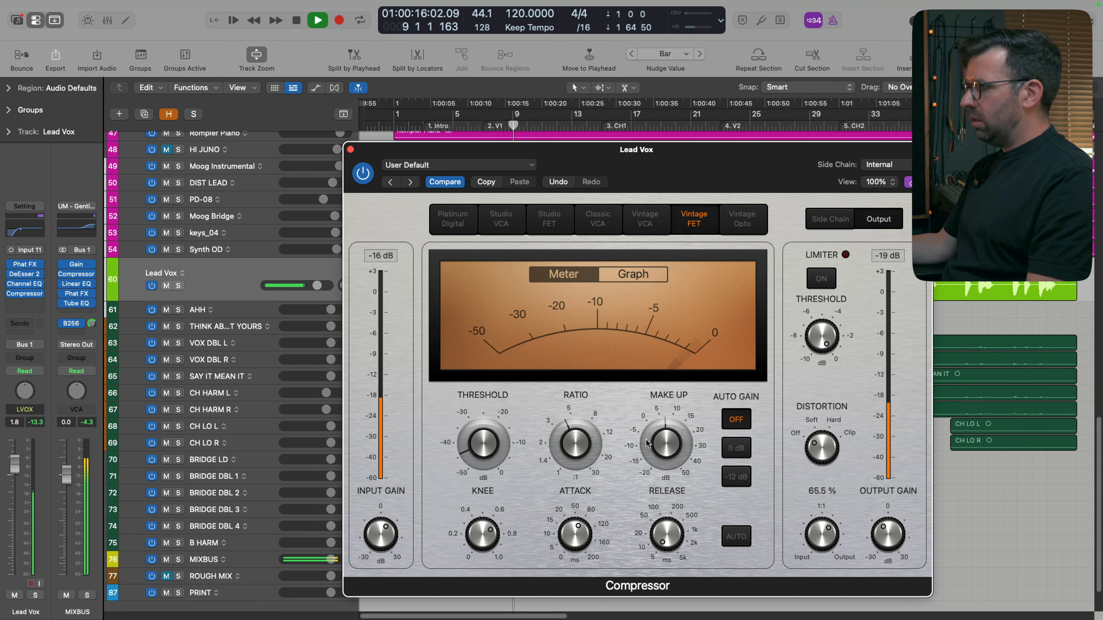
drag(672, 444, 672, 441)
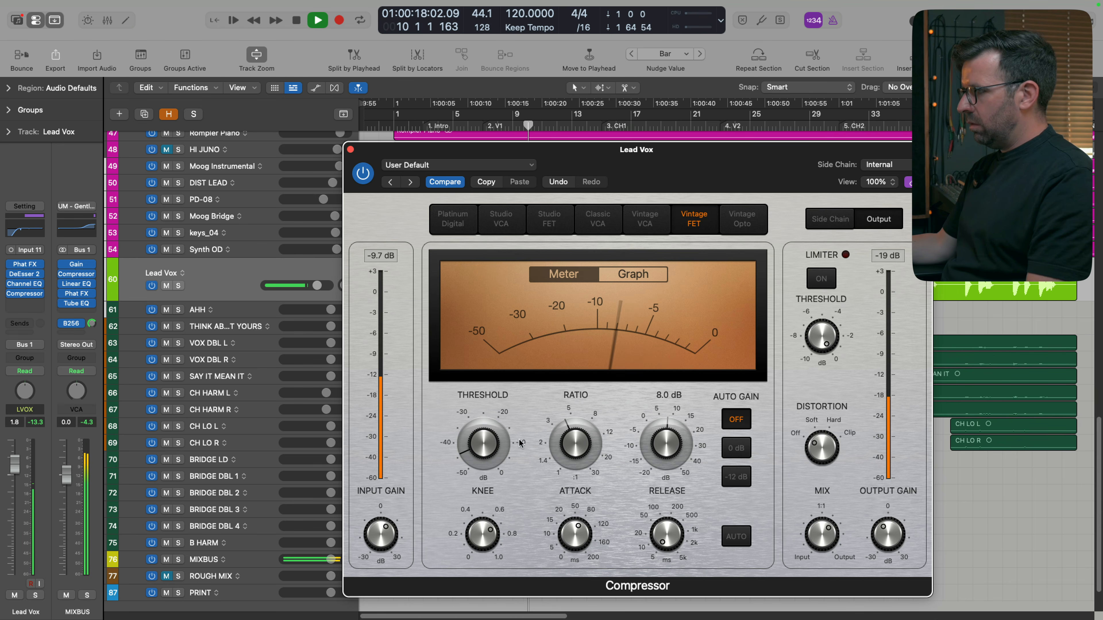
mouse_move(490, 441)
drag(489, 443, 490, 443)
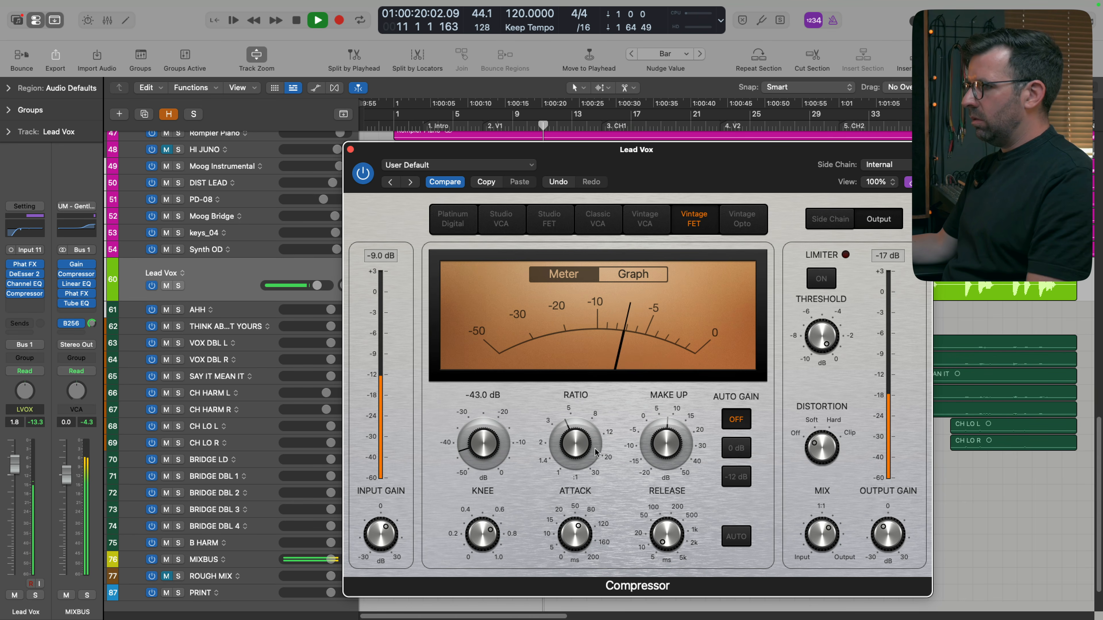
Compare the Lead Vox Compressor with bypass while the verse plays in the full mix
click(364, 175)
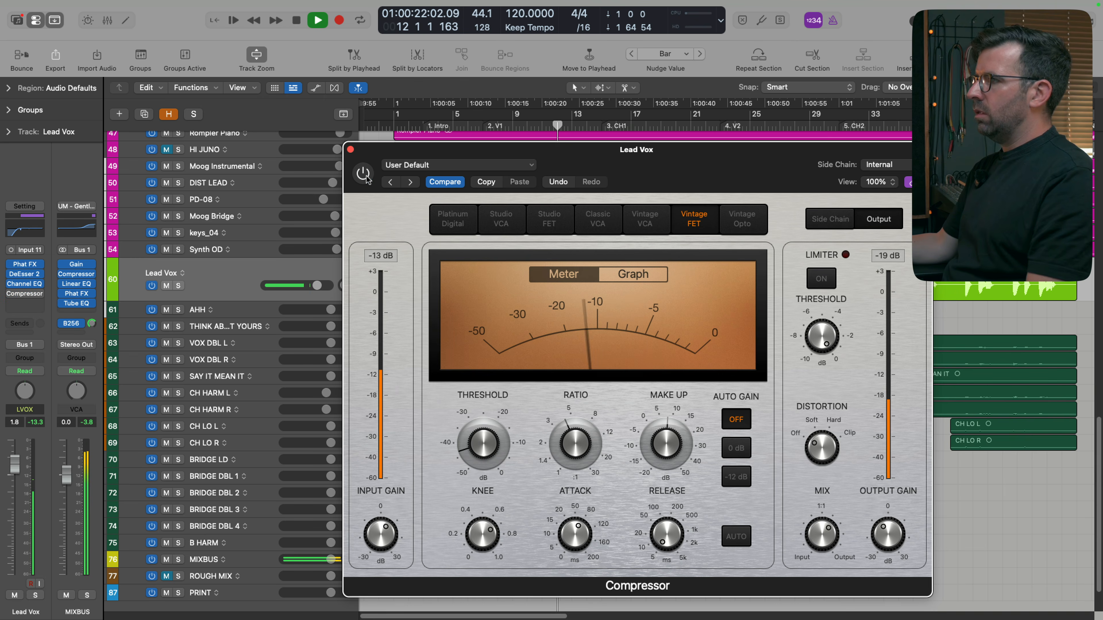
click(364, 175)
mouse_move(825, 546)
mouse_move(886, 536)
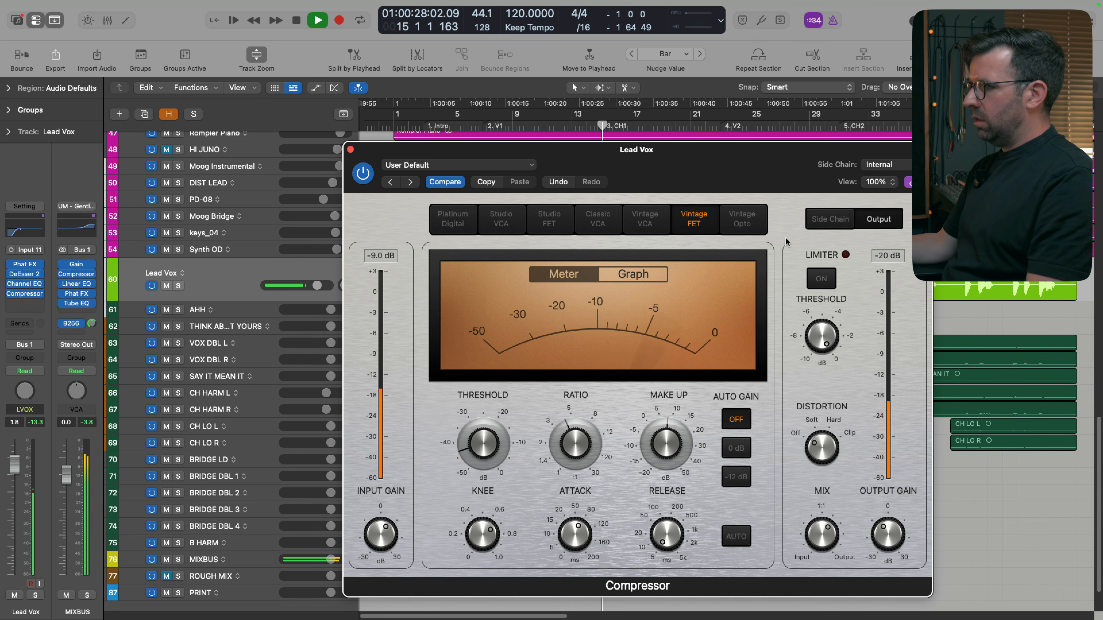
Replay the verse, compare the Compressor with bypass and lower its mix to about 58.5%
key(space)
key(space)
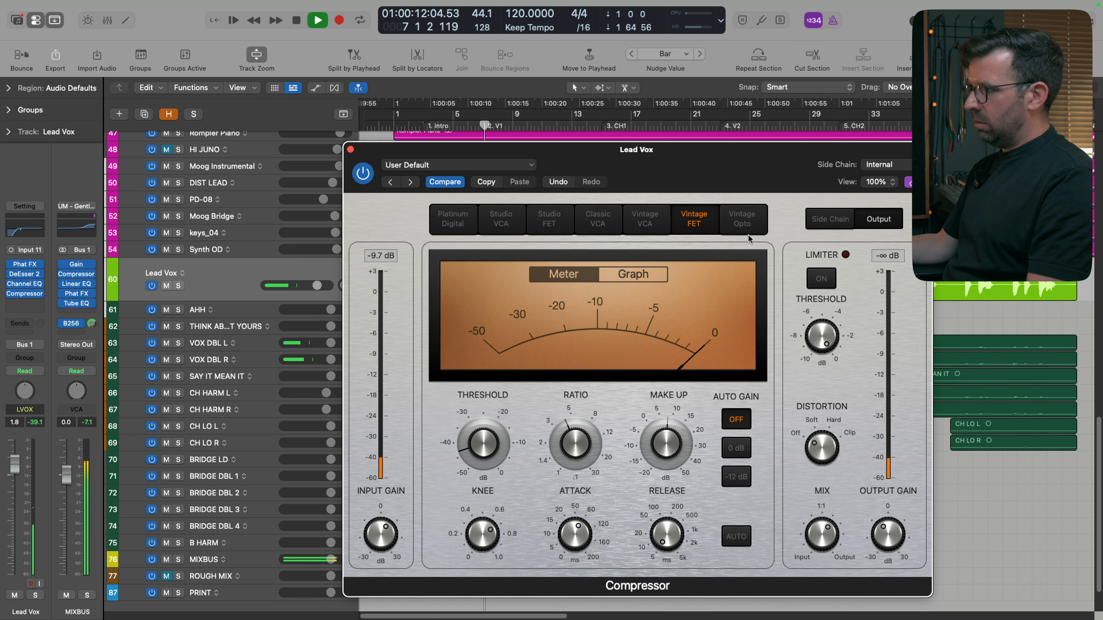
click(363, 173)
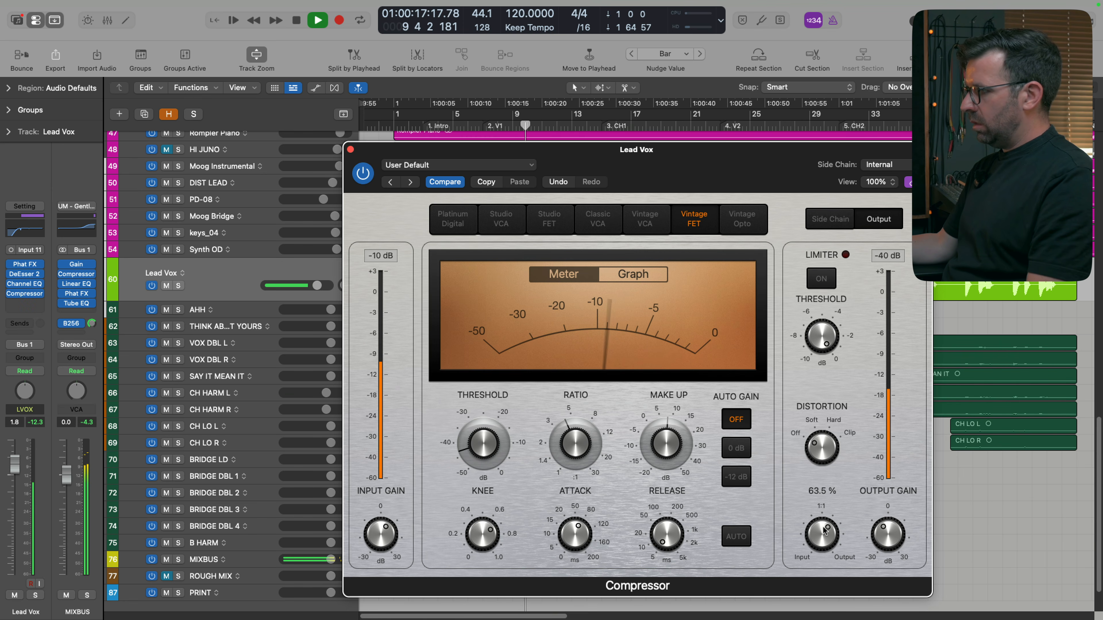
drag(831, 535, 830, 535)
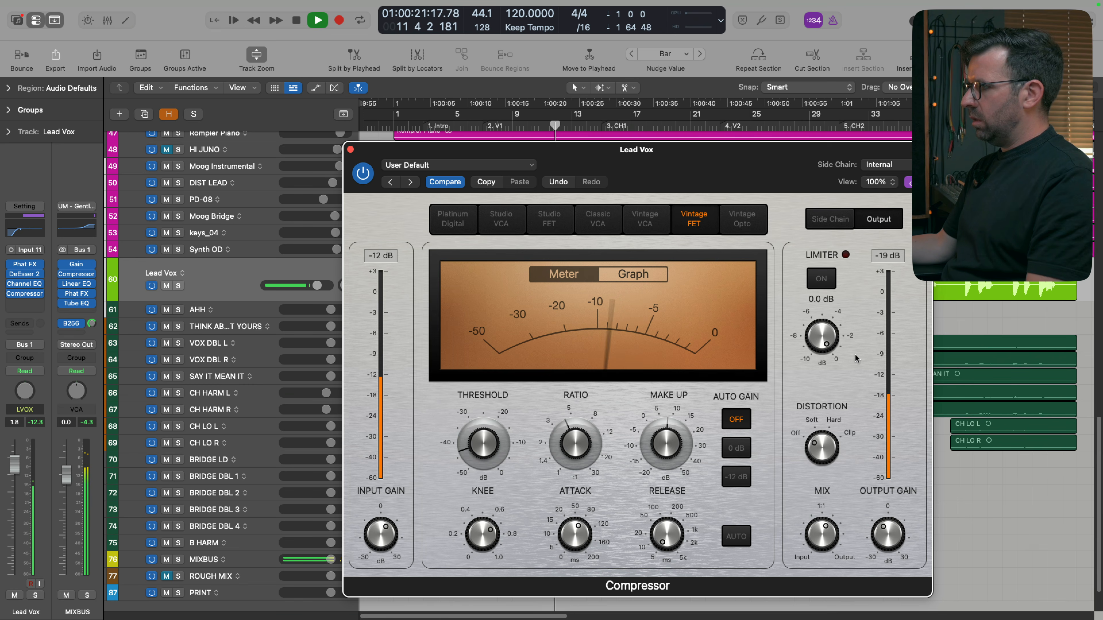
key(space)
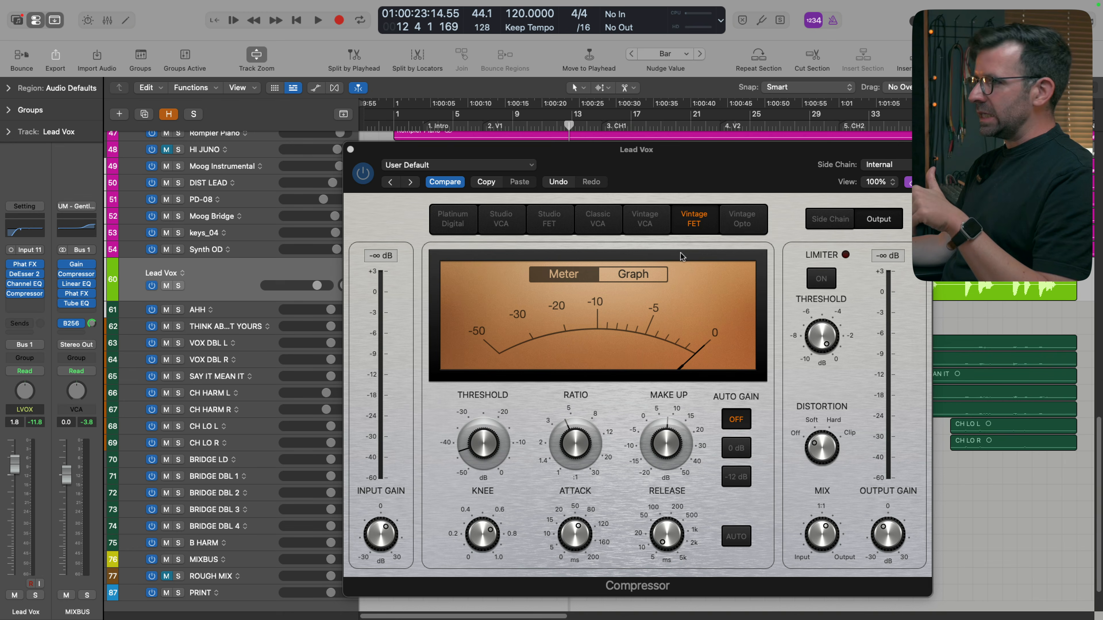
Insert a second Compressor on Lead Vox as Vintage Opto, raising its ratio and enabling automatic release with Soft distortion
click(30, 305)
click(50, 330)
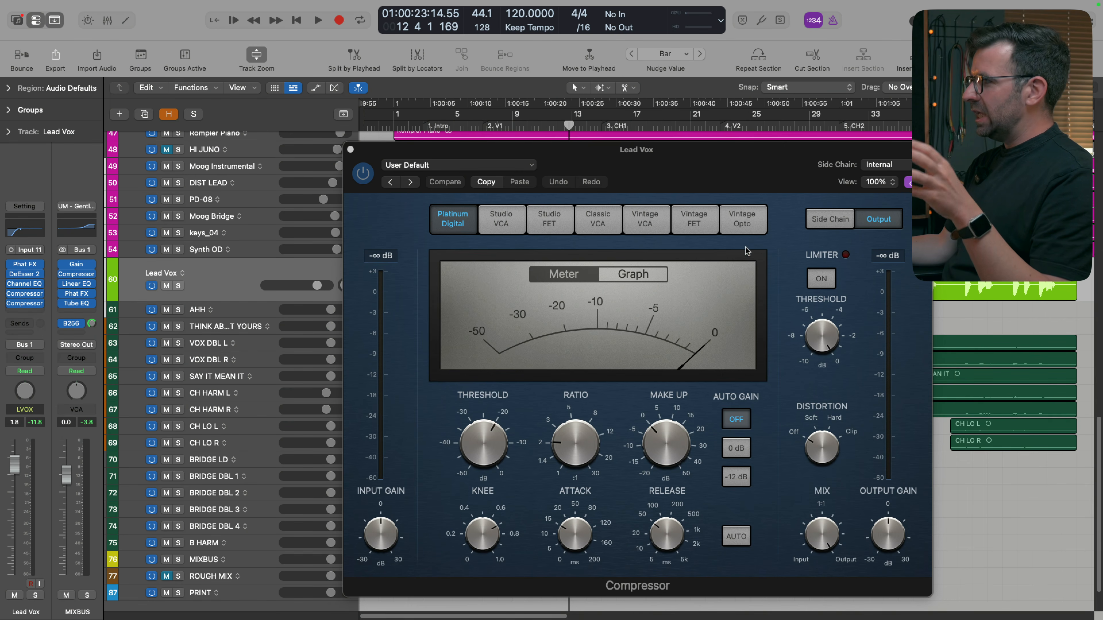
click(743, 218)
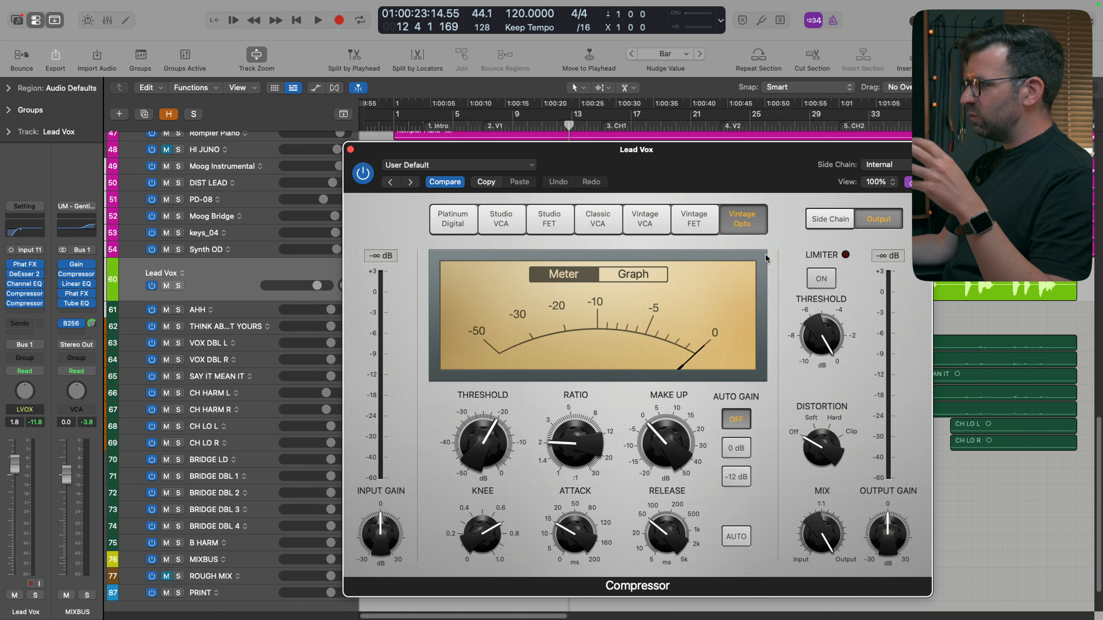
drag(584, 442, 576, 419)
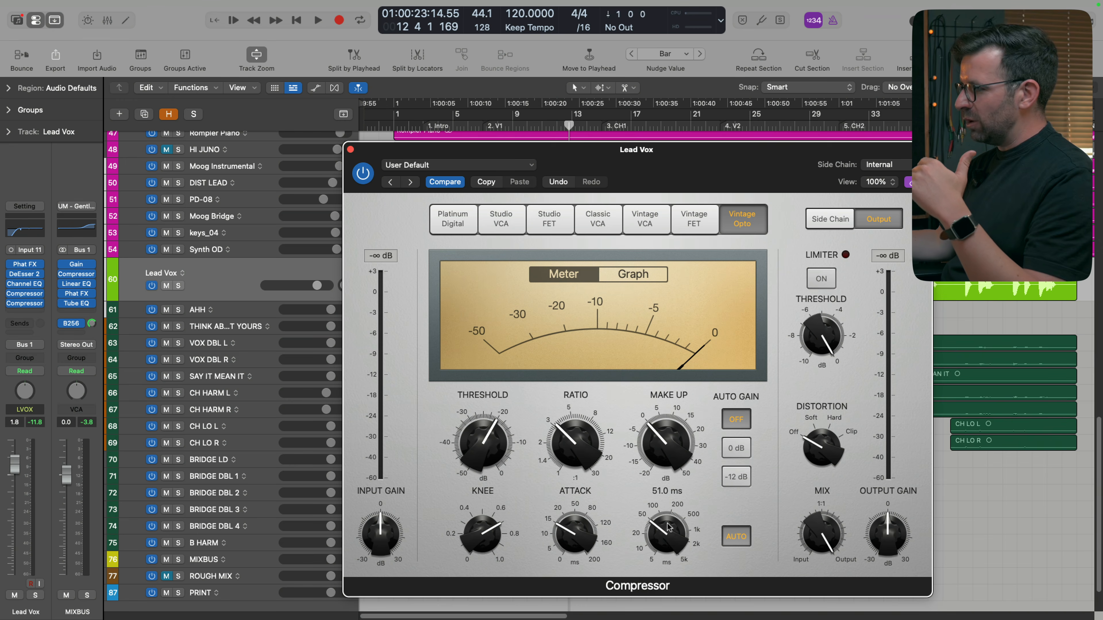
drag(675, 507, 677, 499)
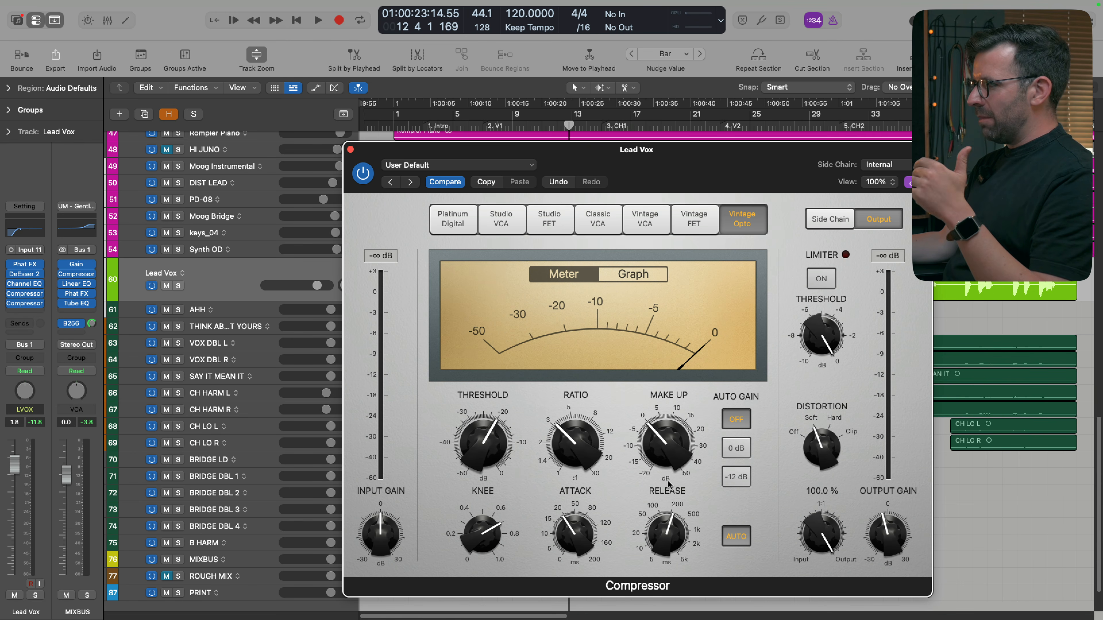
Play the verse, lower the Vintage Opto Compressor's threshold and set its make-up gain to 2.0 dB
mouse_move(478, 451)
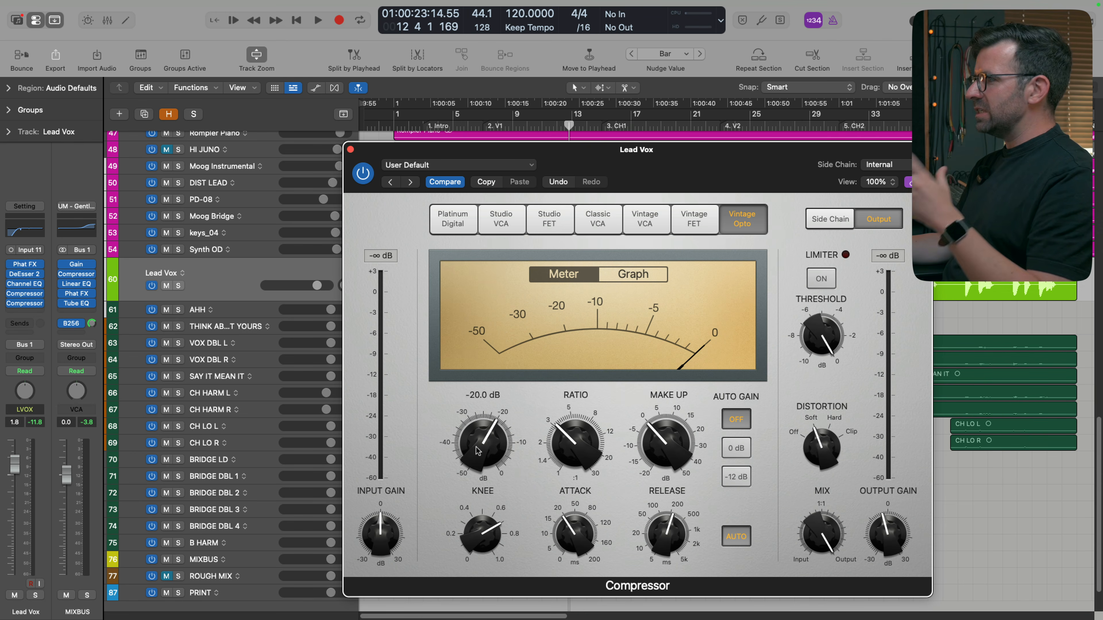
key(space)
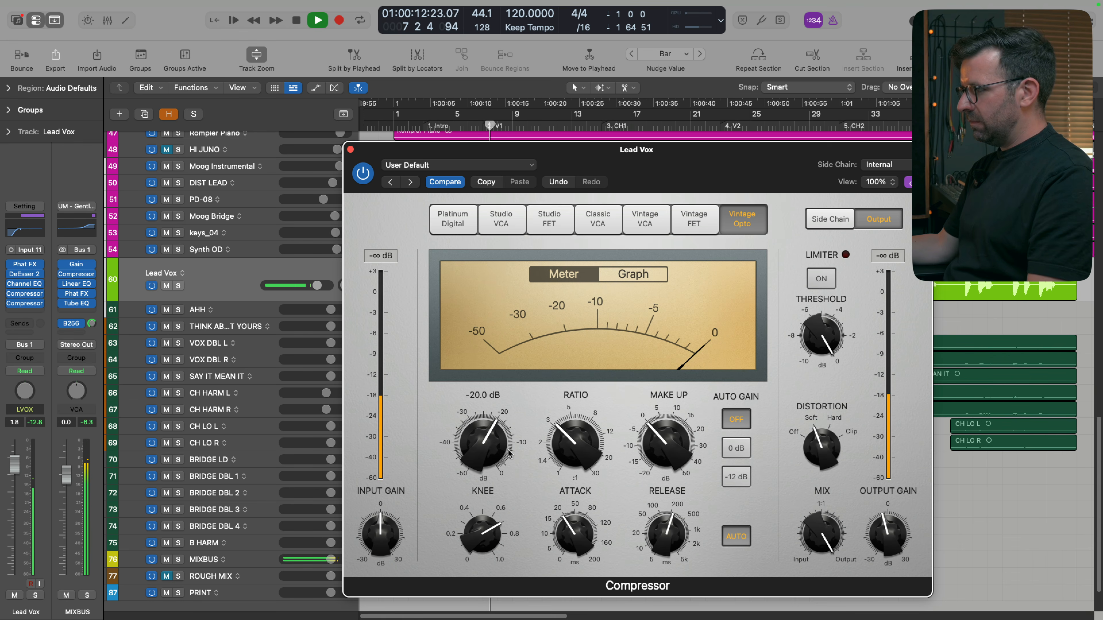
scroll(510, 456, up, 10)
drag(474, 433, 488, 517)
drag(485, 442, 484, 440)
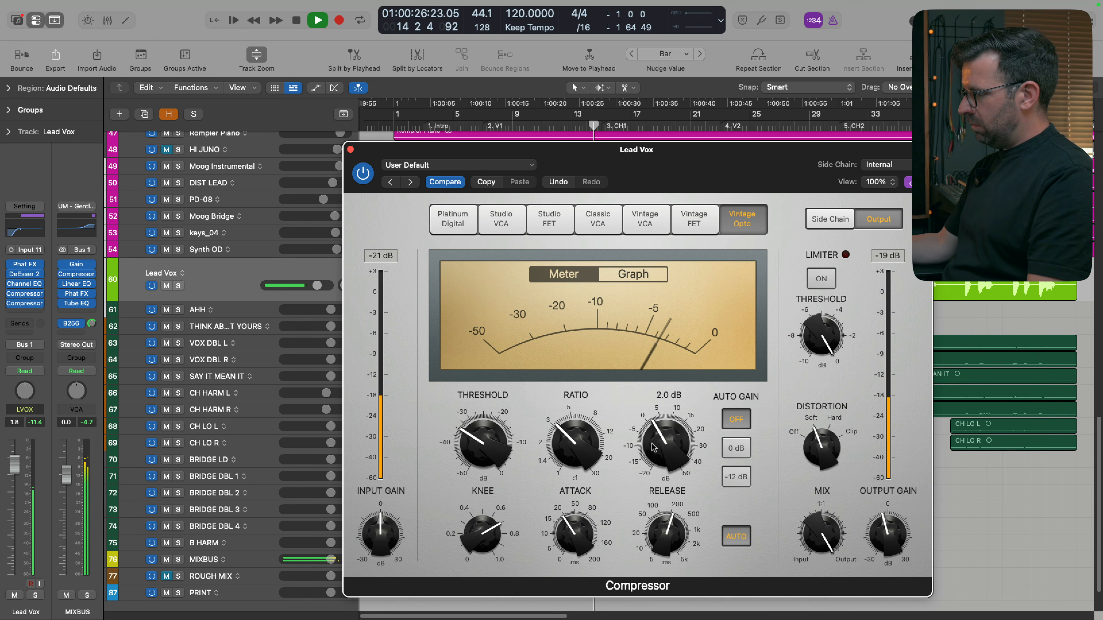
Replay the verse with the vocal soloed and in the full mix, comparing the Vintage Opto Compressor with bypass
key(space)
key(space)
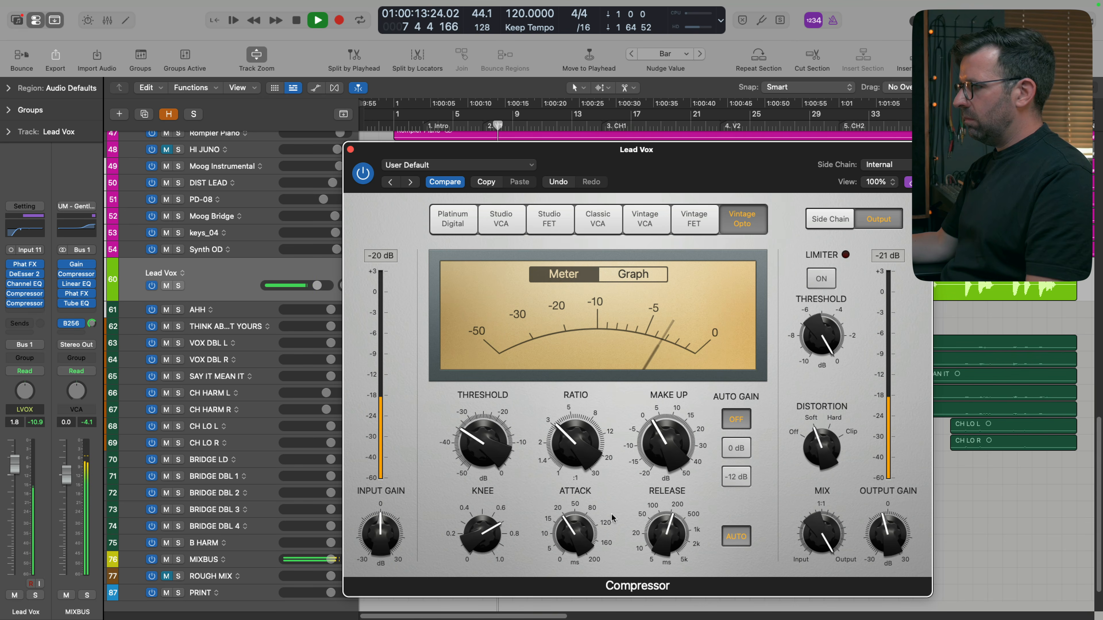
key(s)
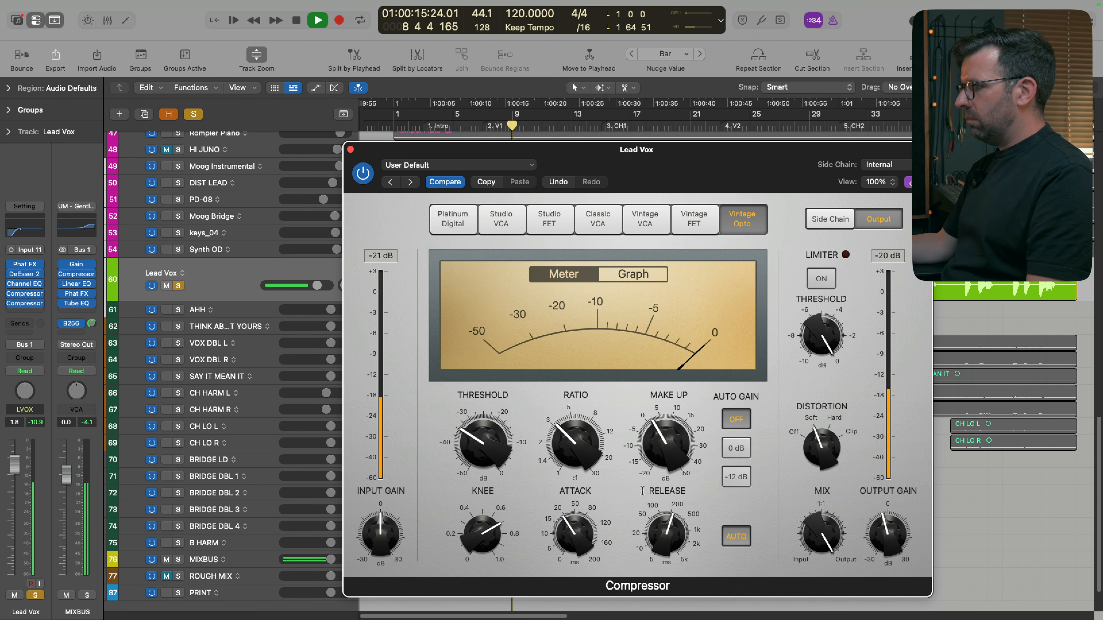
key(s)
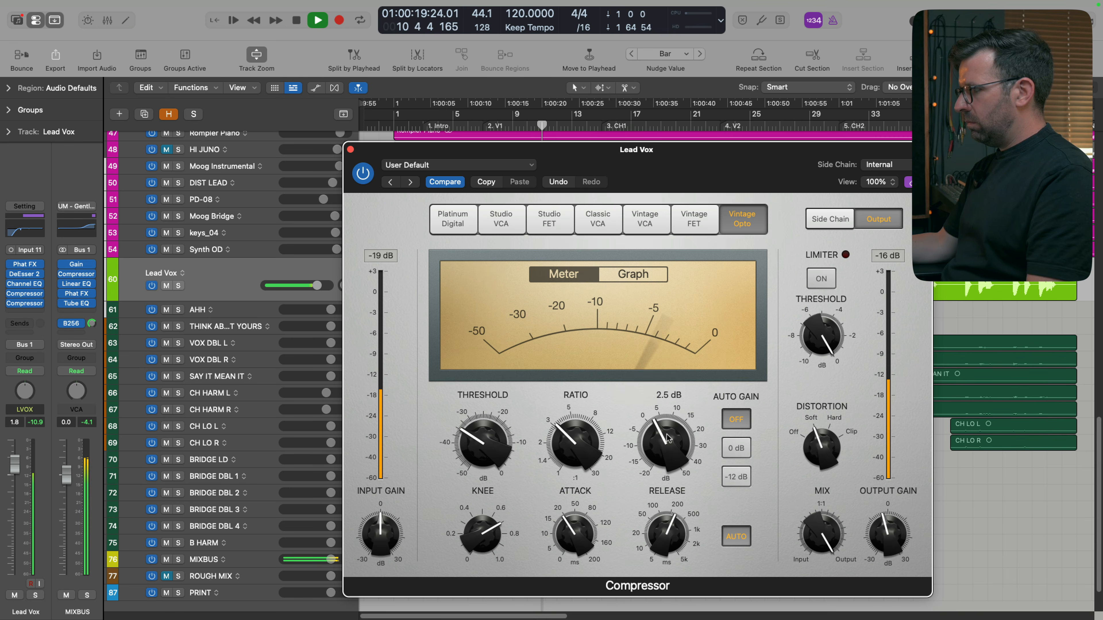
click(364, 175)
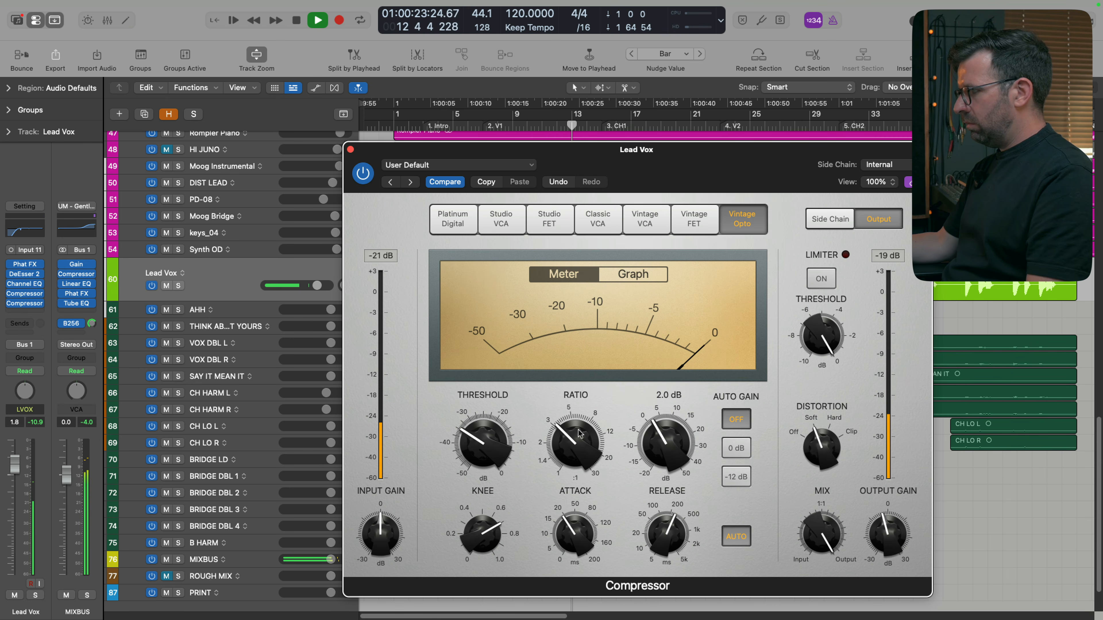
Reopen the Vintage FET Compressor and fine-tune its mix while the verse plays
click(29, 298)
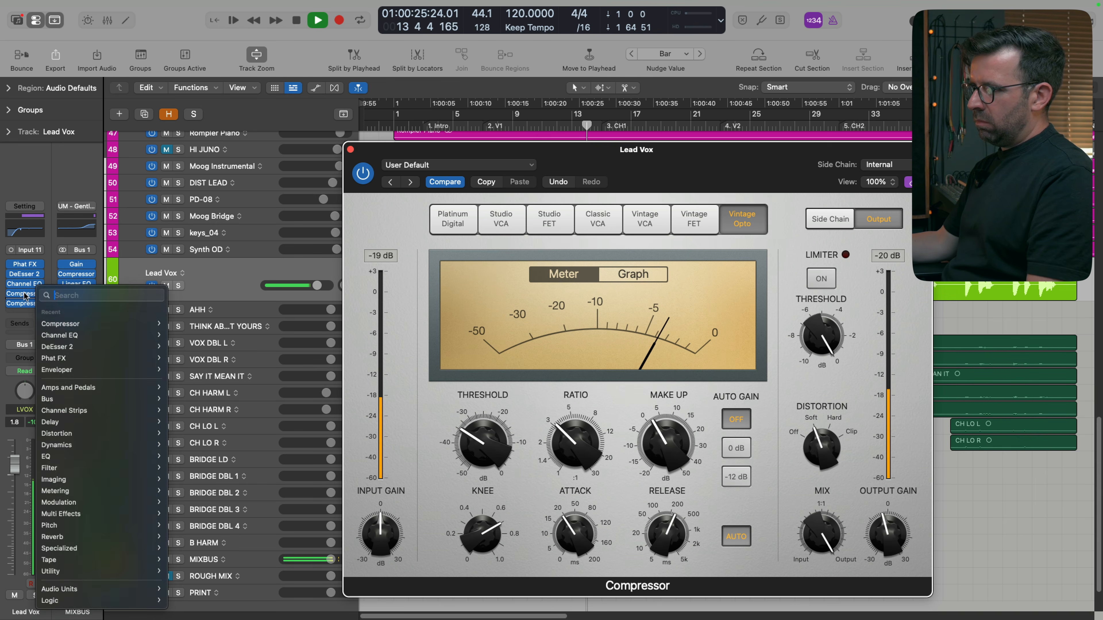
click(29, 299)
key(space)
click(43, 304)
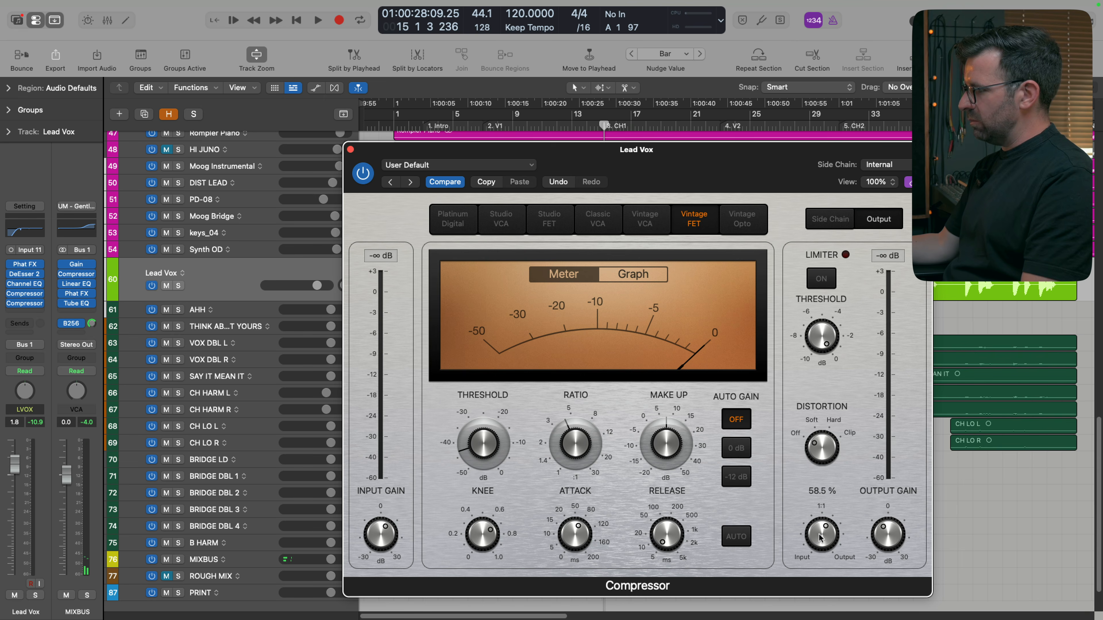
key(space)
drag(822, 538, 811, 562)
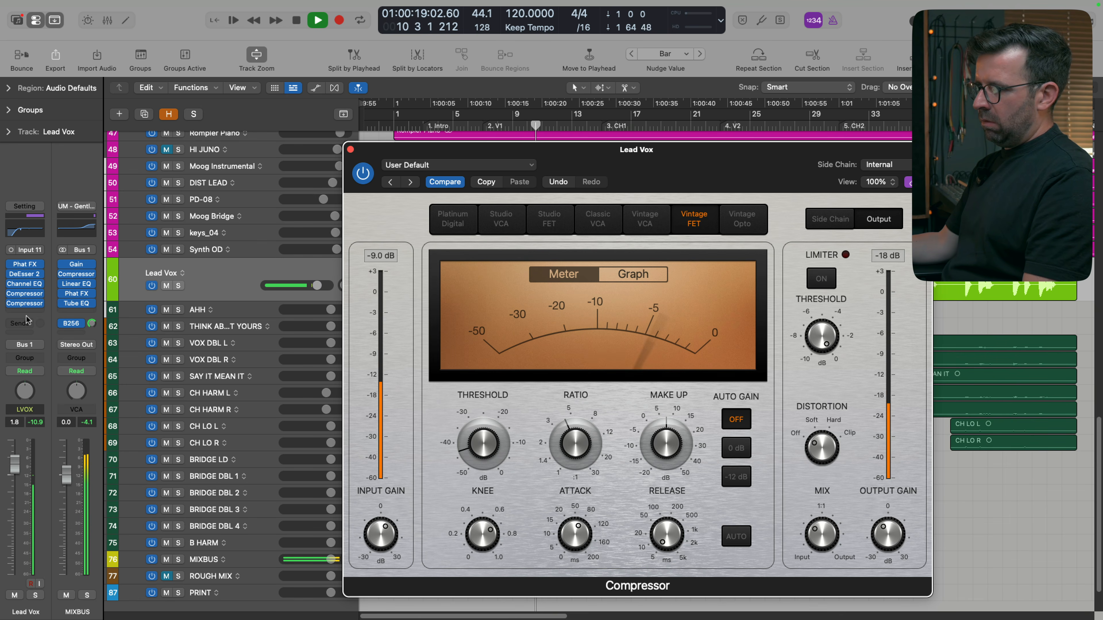
Compare the Vintage FET Compressor with bypass in the full mix and close its window
click(11, 294)
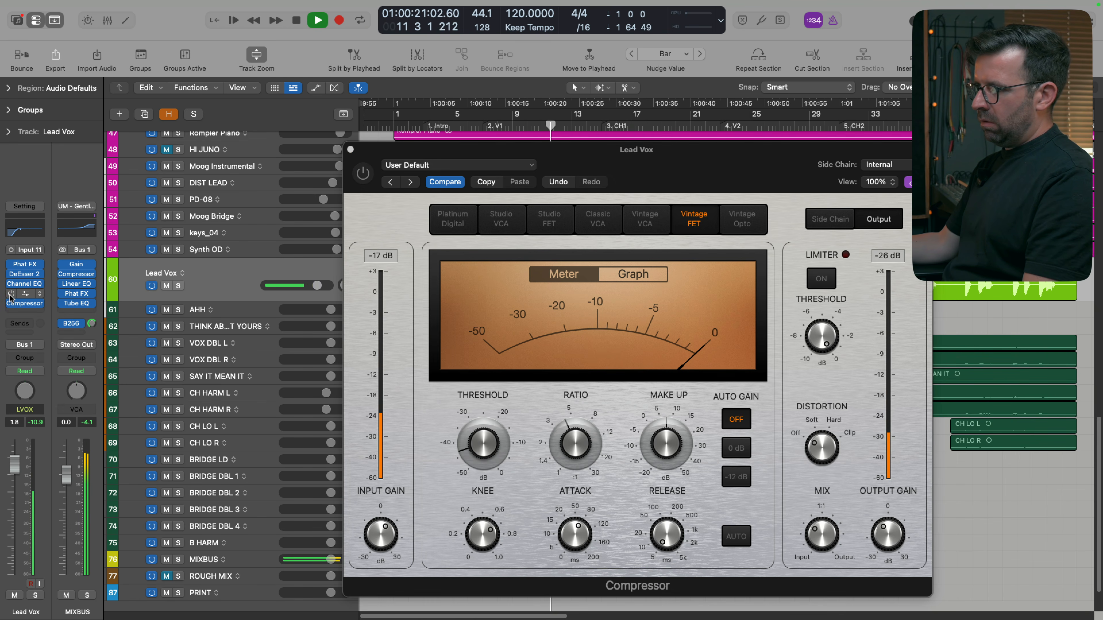
click(11, 294)
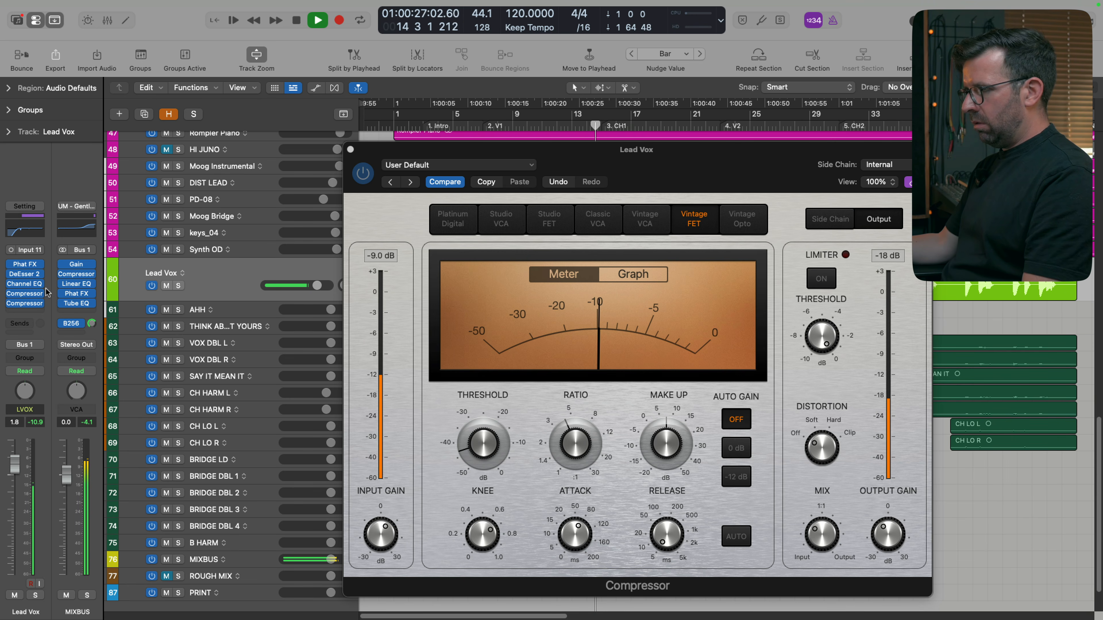
click(351, 150)
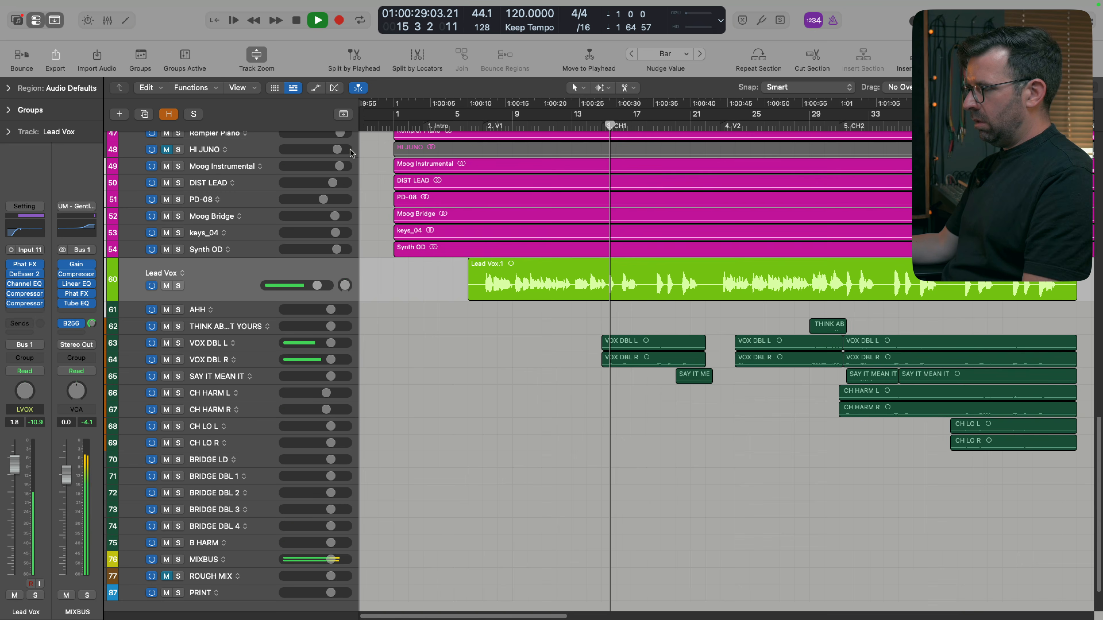
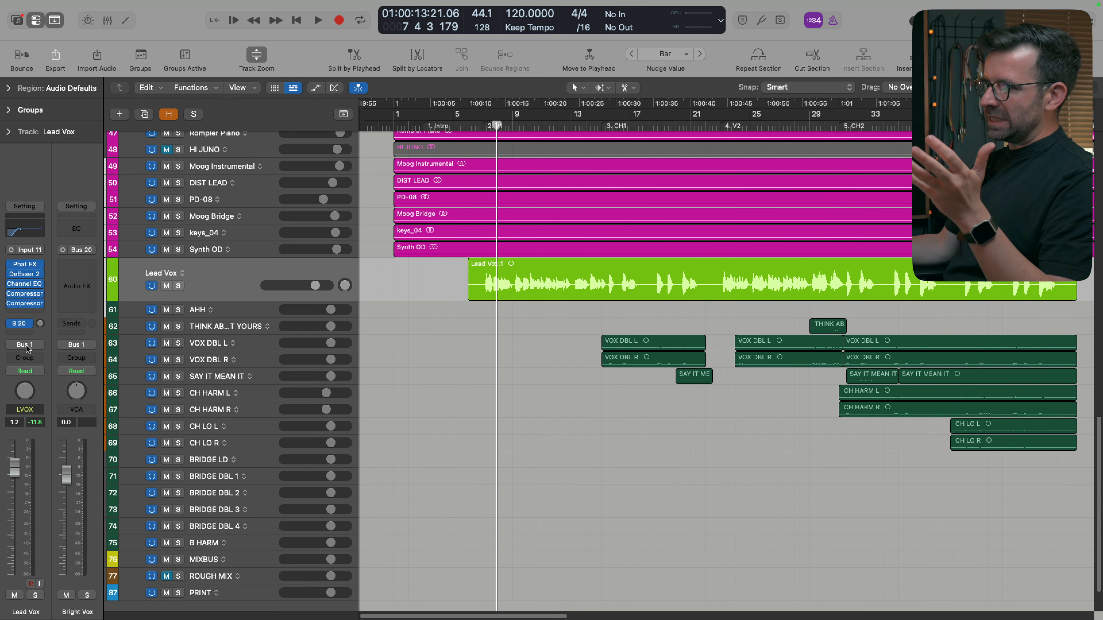
Switch the Lead Vox send to Bus 20 (Bright Vox) from Post Pan to Pre Fader
click(80, 348)
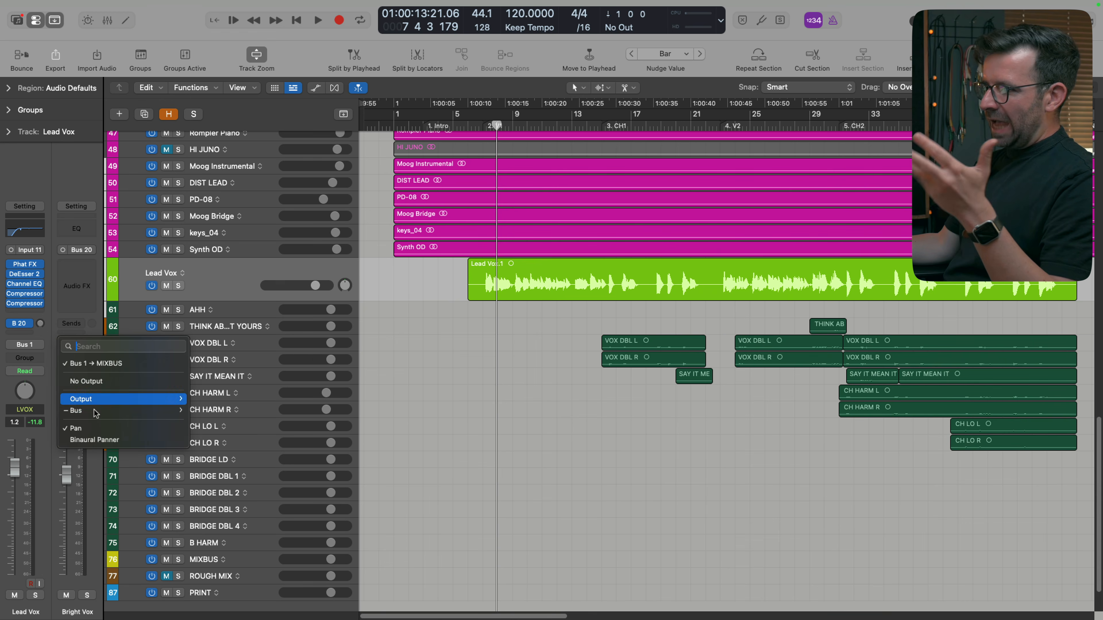
click(41, 351)
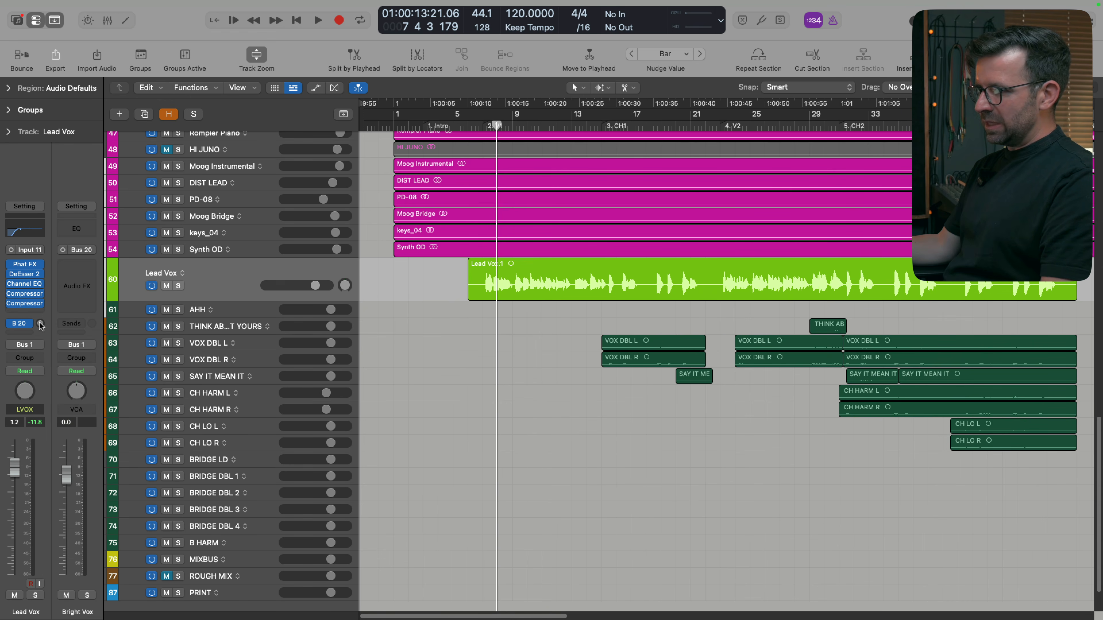
click(30, 325)
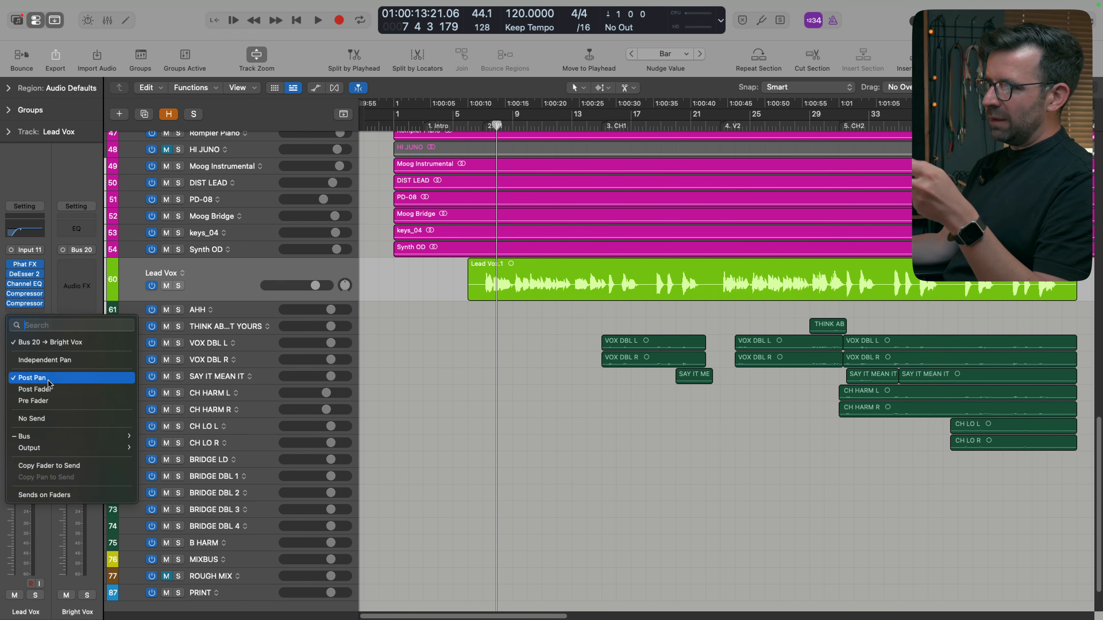
click(54, 405)
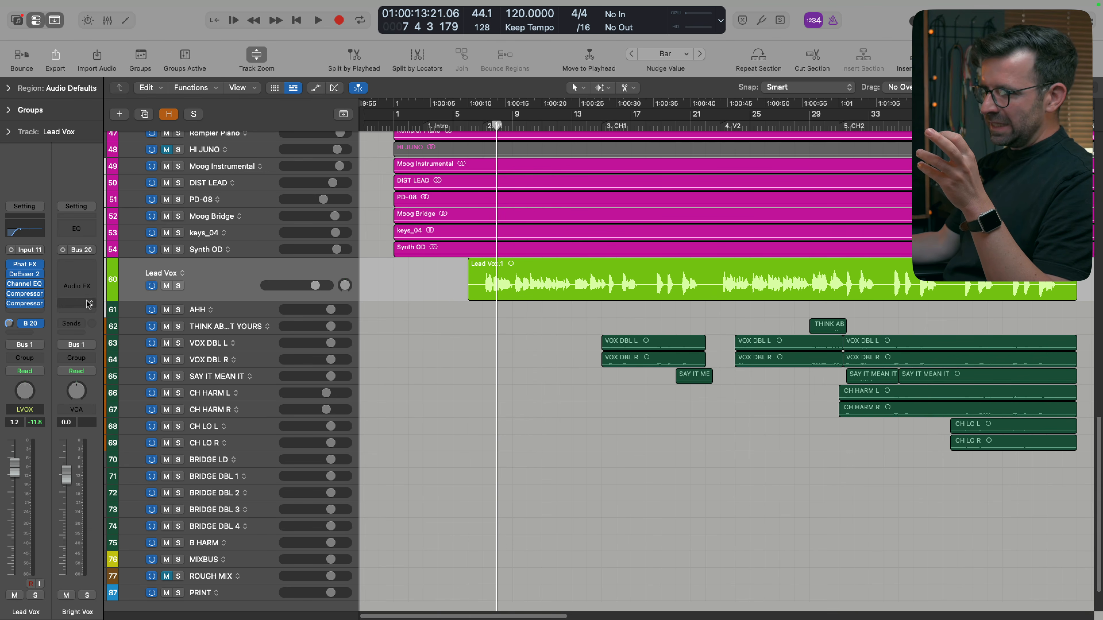
mouse_move(30, 303)
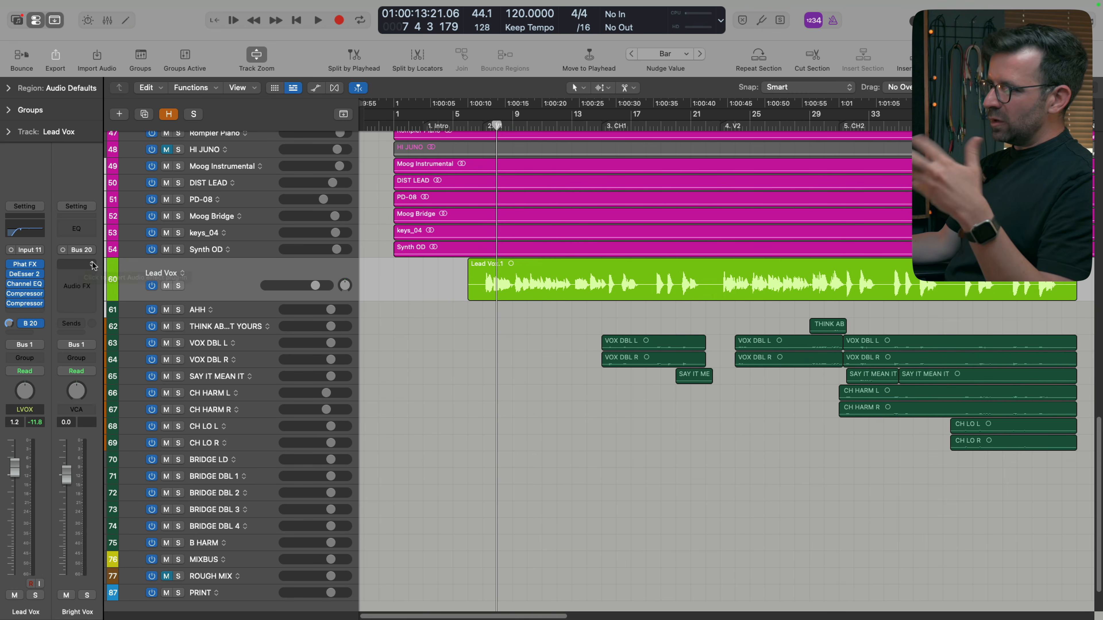
Solo the Bright Vox aux and insert Phat FX on it
click(88, 595)
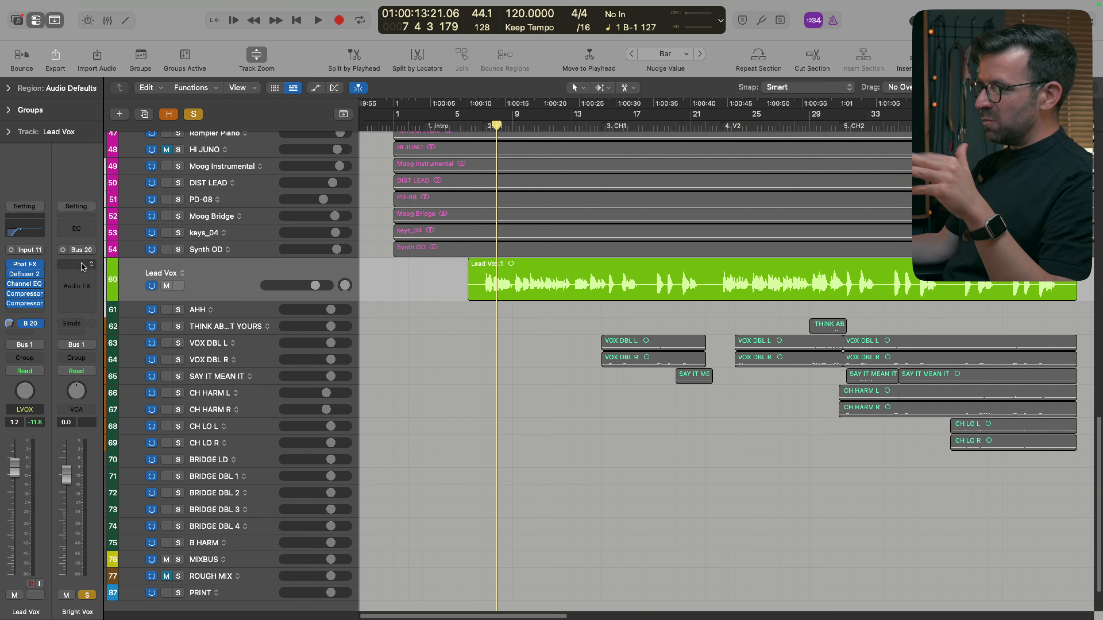
click(104, 297)
key(Escape)
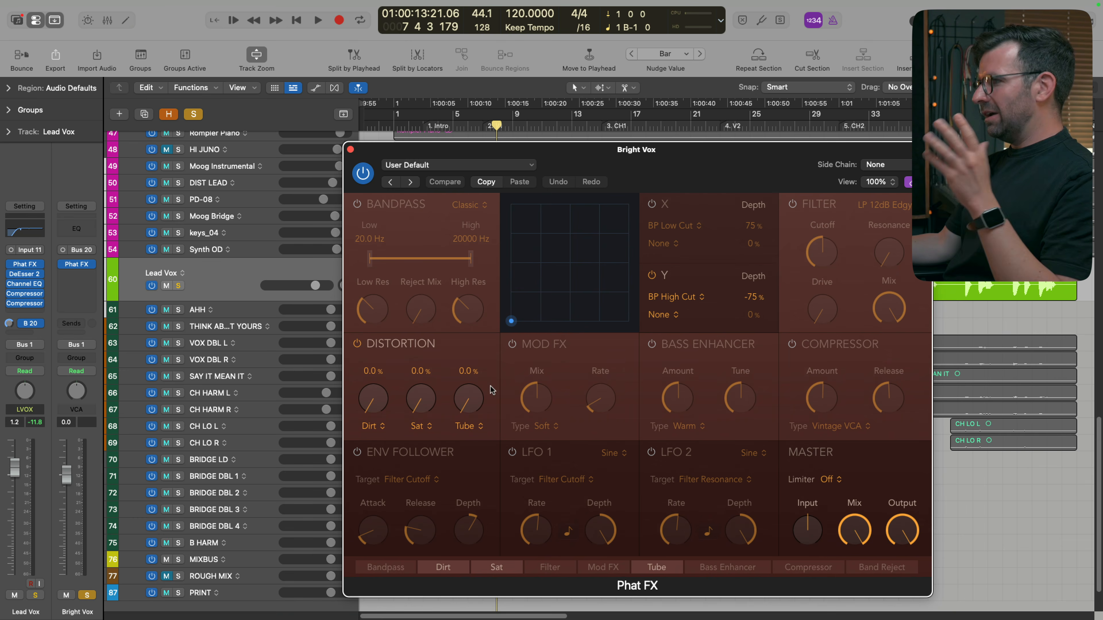
Change the Dirt distortion in Bright Vox's Phat FX to Exciter and raise it to 84.9% during playback
click(360, 425)
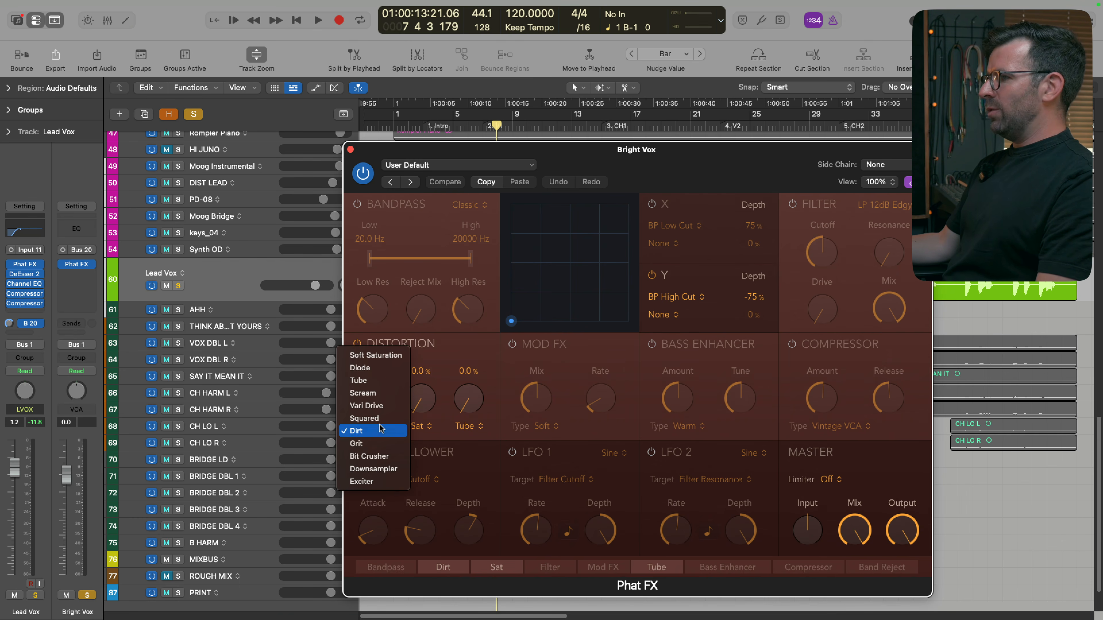
click(361, 482)
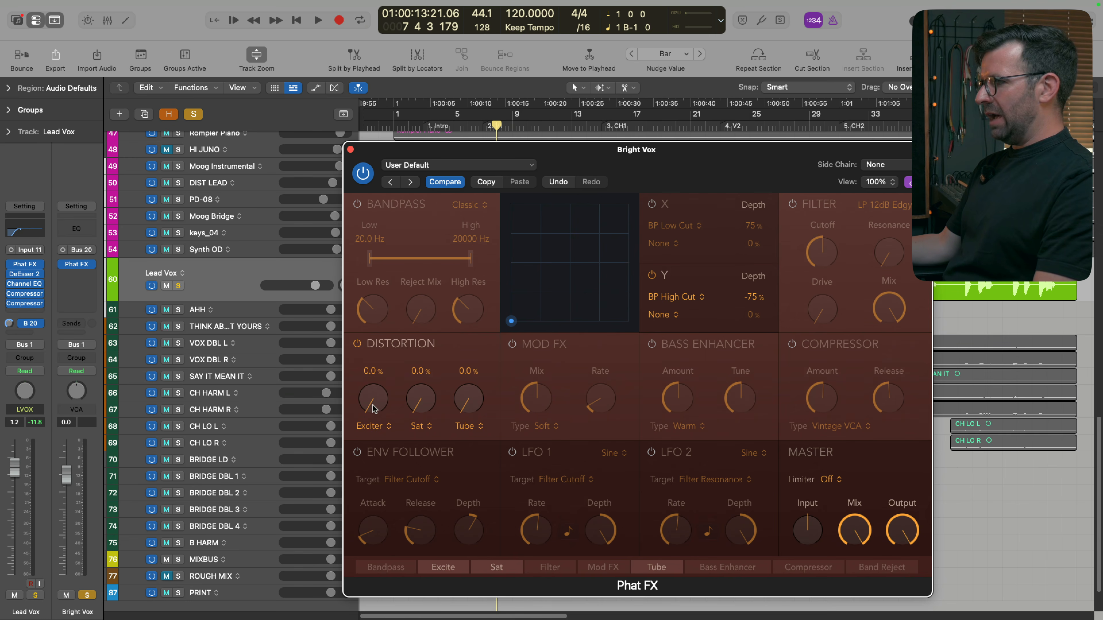
key(space)
drag(373, 397, 395, 256)
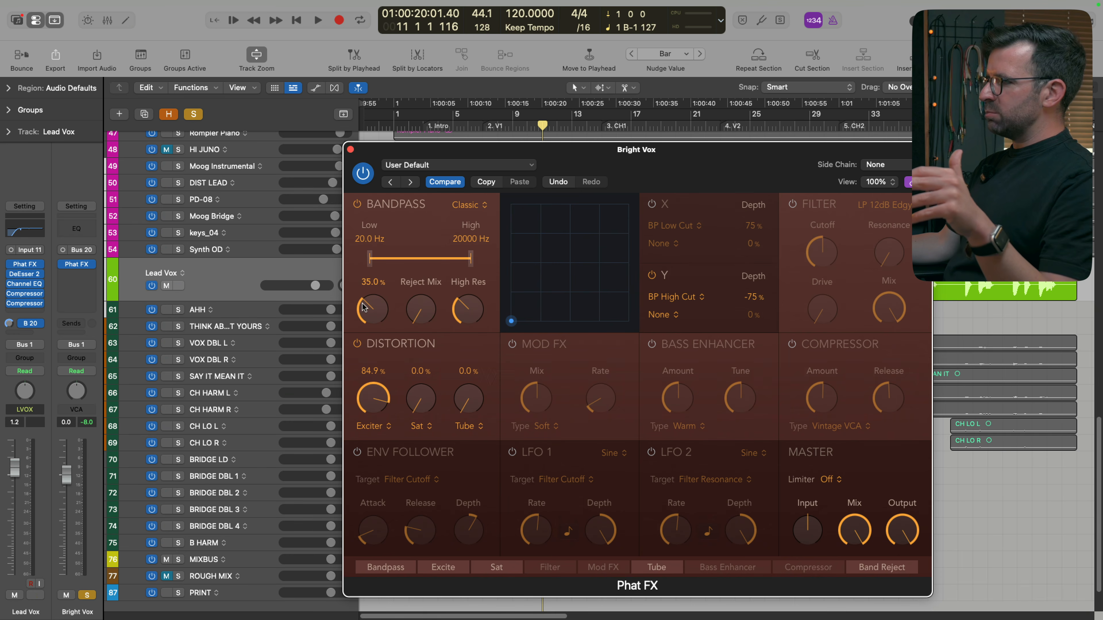
Set Phat FX's bandpass resonances to zero, its mode to Smooth and its low cutoff to about 2871 Hz during playback
drag(471, 287, 470, 313)
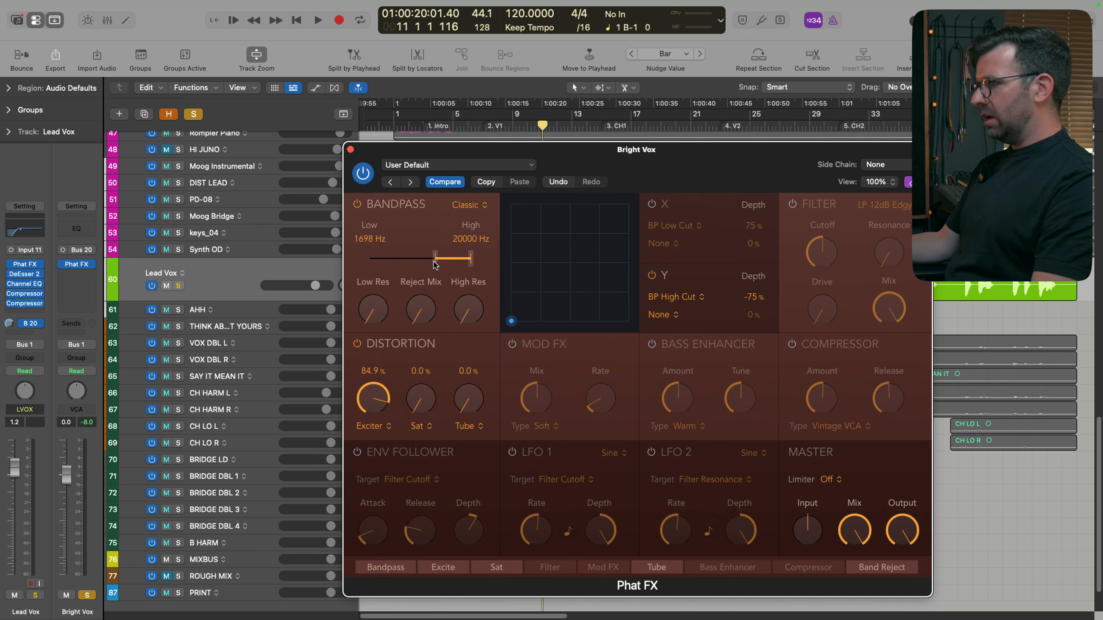
drag(431, 266, 440, 263)
key(space)
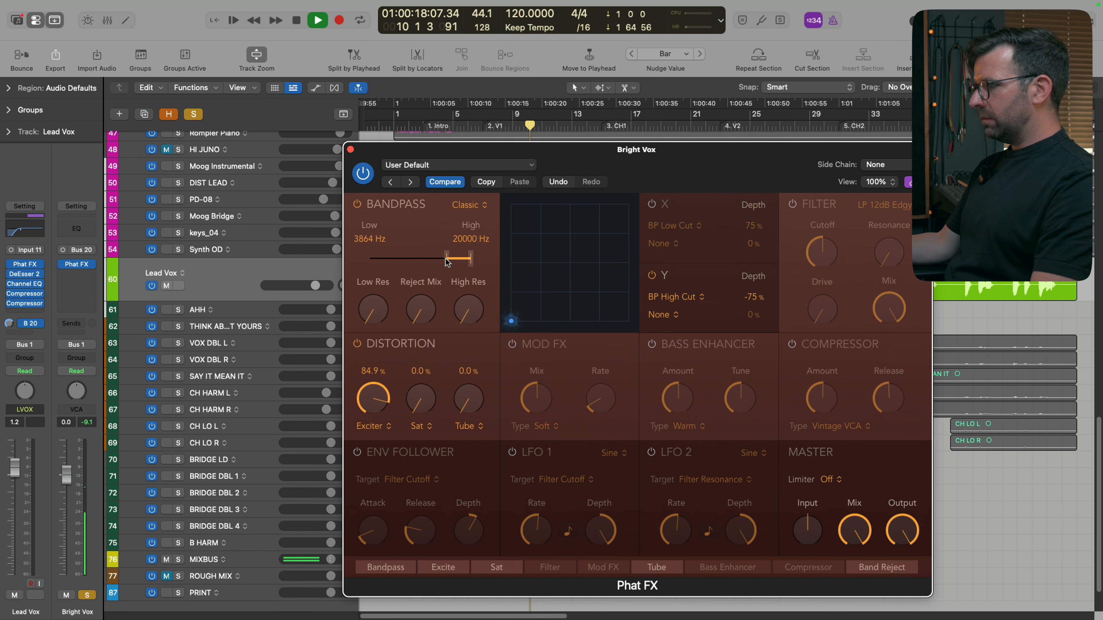
click(476, 212)
click(467, 224)
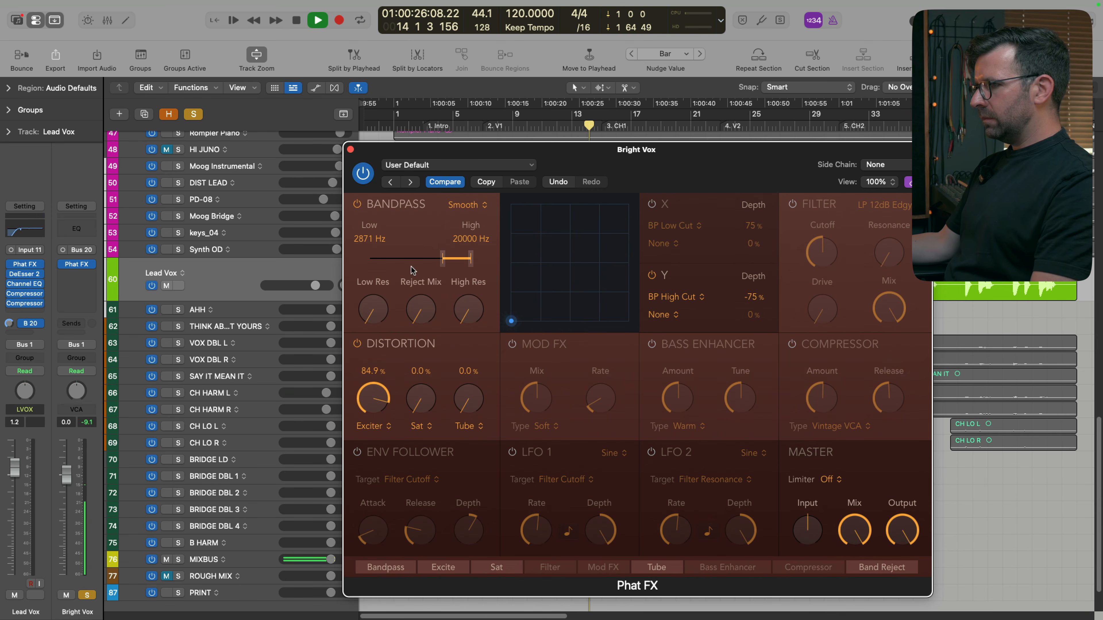
key(space)
Insert a Vintage FET Compressor after Phat FX on Bright Vox with ratio about 8:1, fast attack and 5.0 ms release
click(87, 277)
click(100, 320)
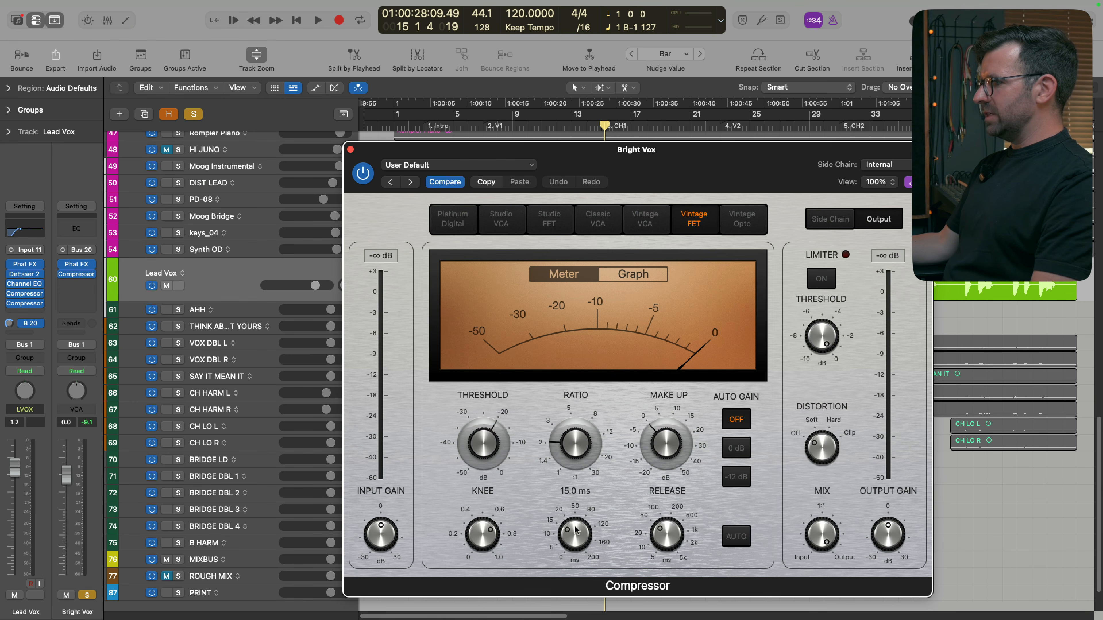
drag(660, 528, 643, 604)
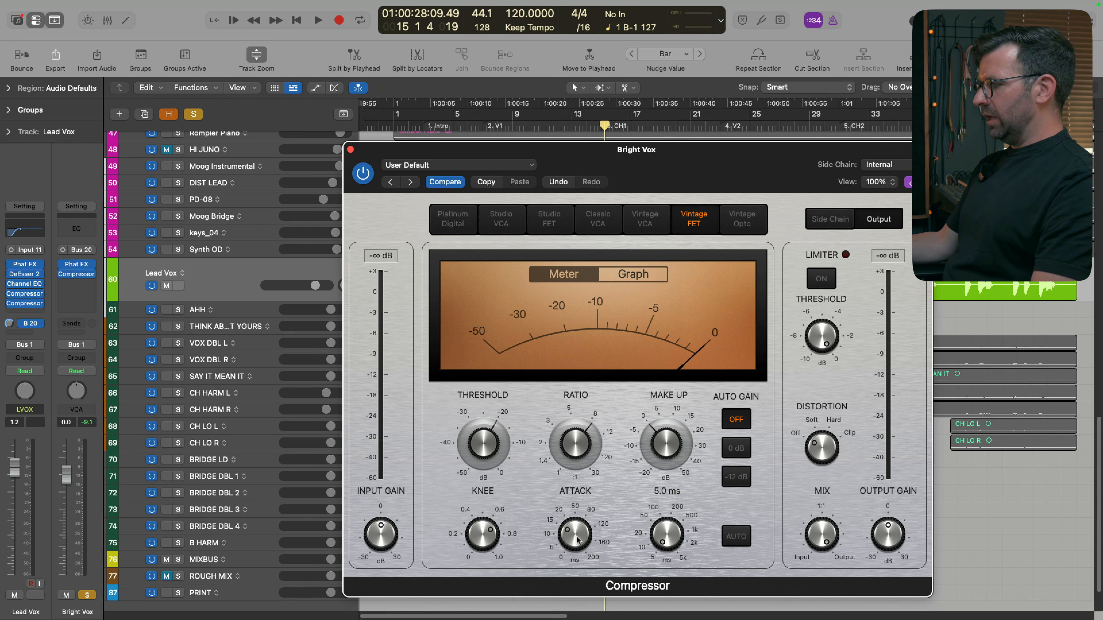
drag(577, 540, 564, 553)
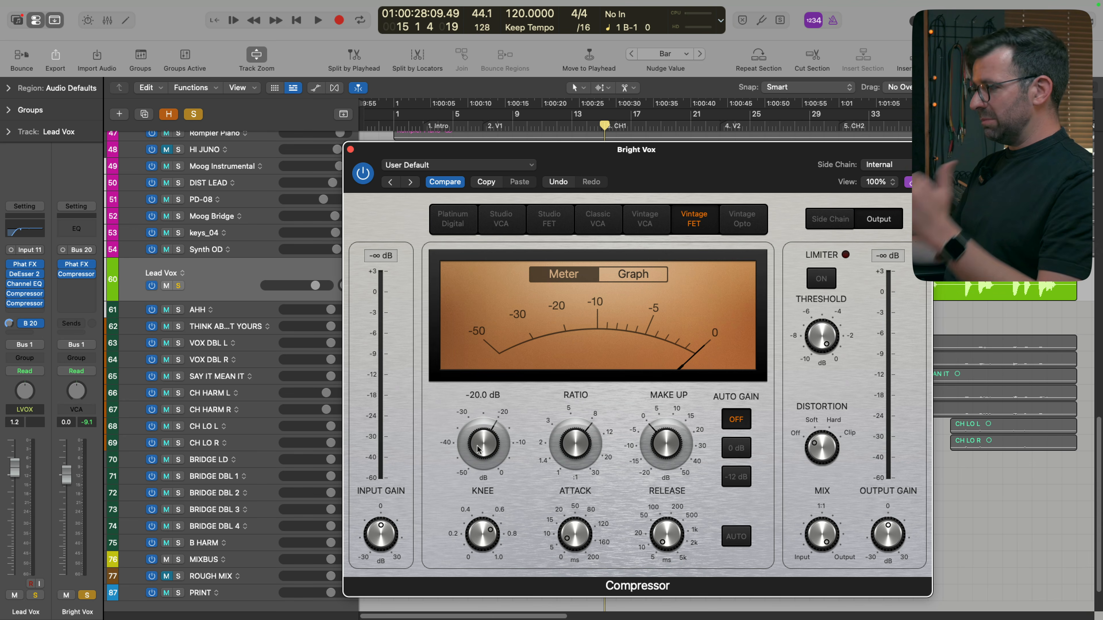
Set the Bright Vox compressor's threshold to about -49.5 dB, make up to 5.5 dB and distortion to Soft during playback
key(space)
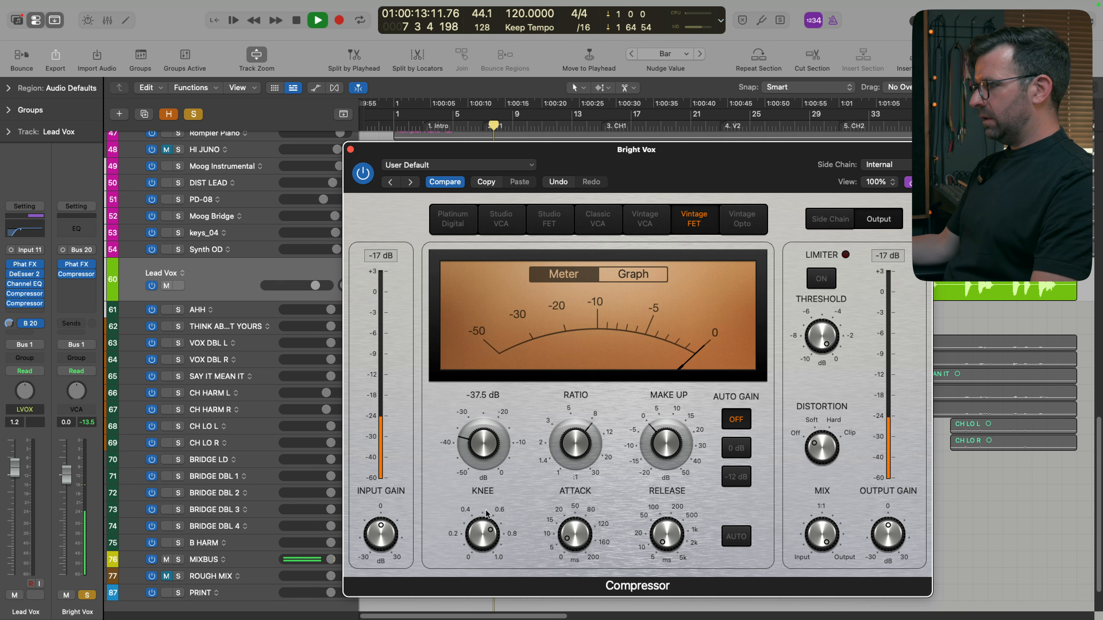
drag(486, 514, 493, 548)
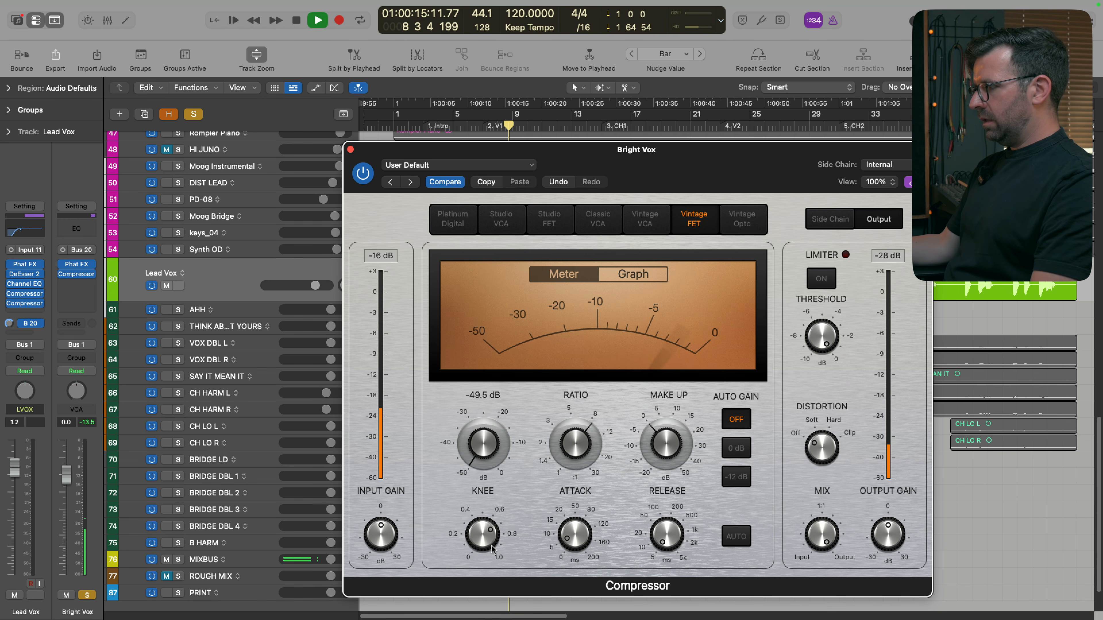
click(667, 454)
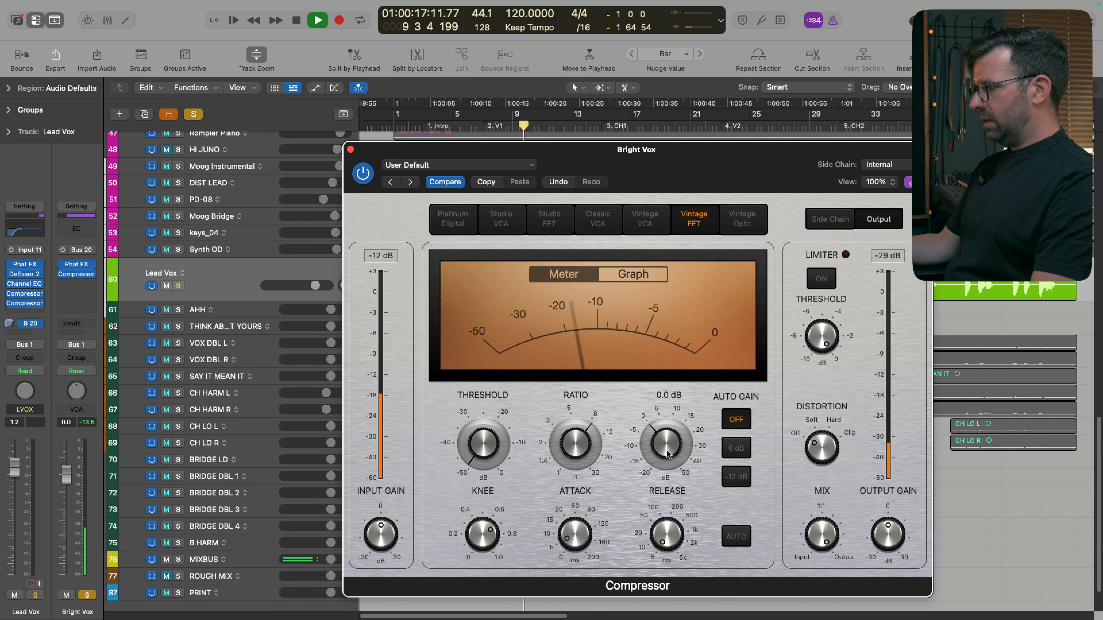
drag(668, 454, 669, 439)
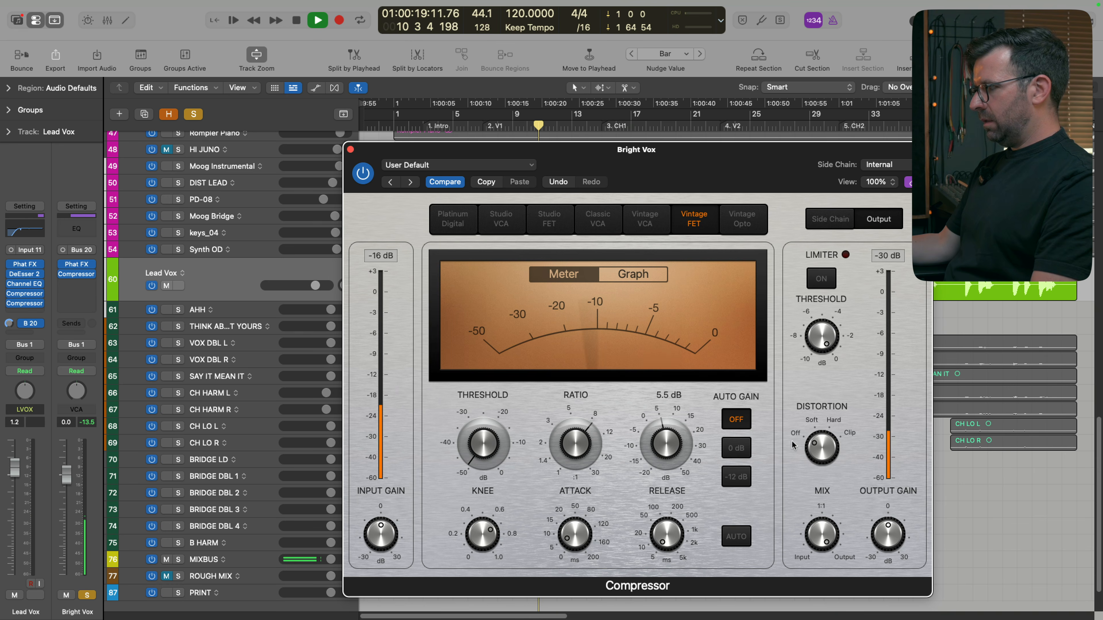
click(815, 429)
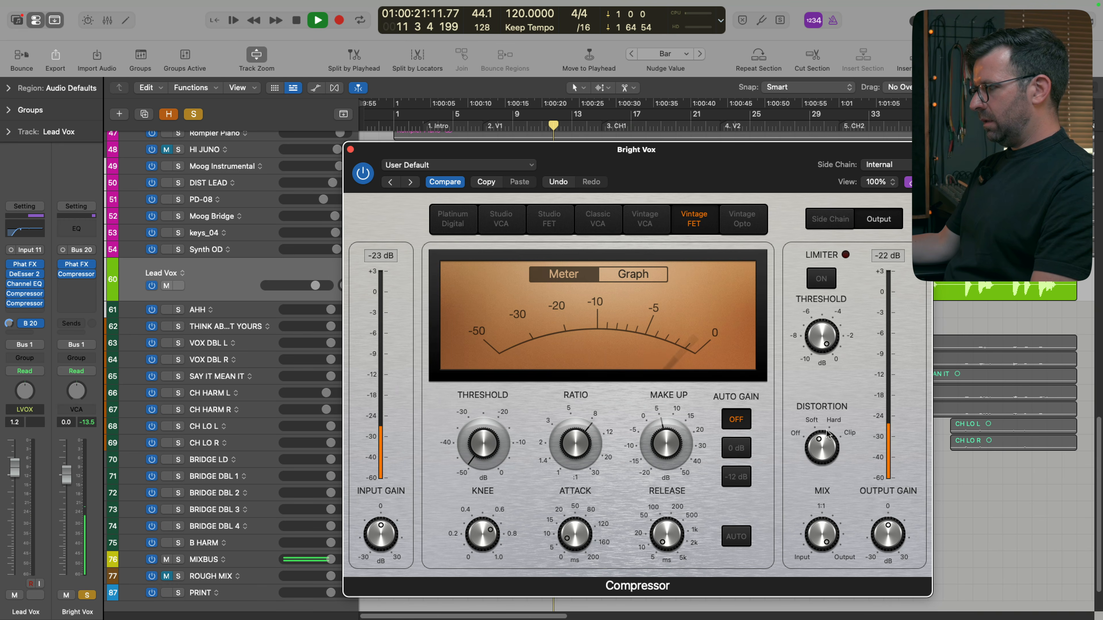
key(s)
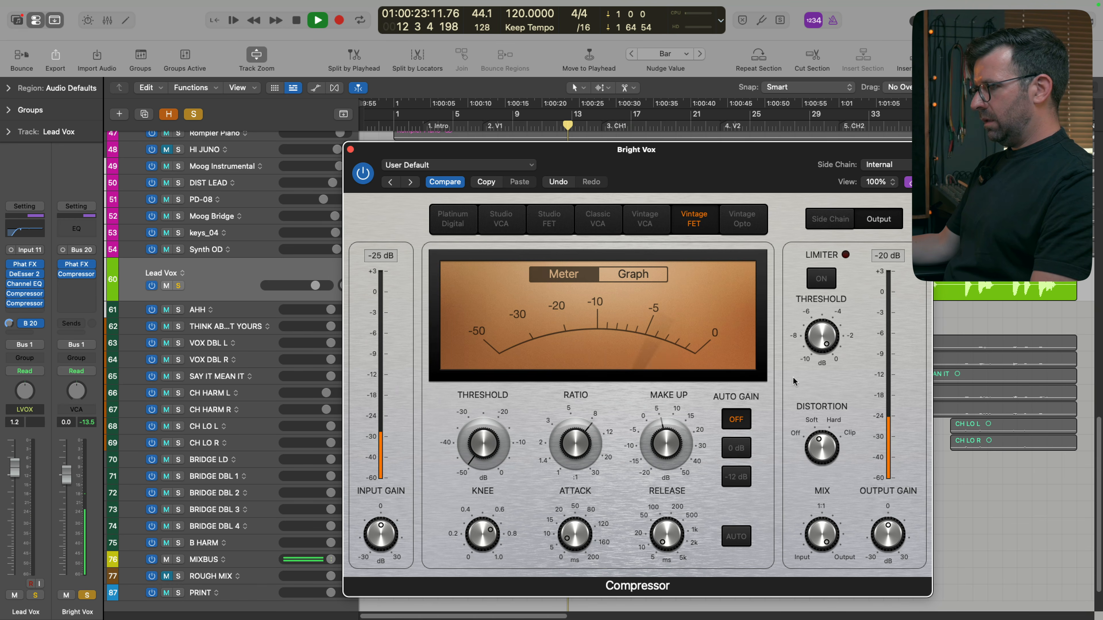
key(space)
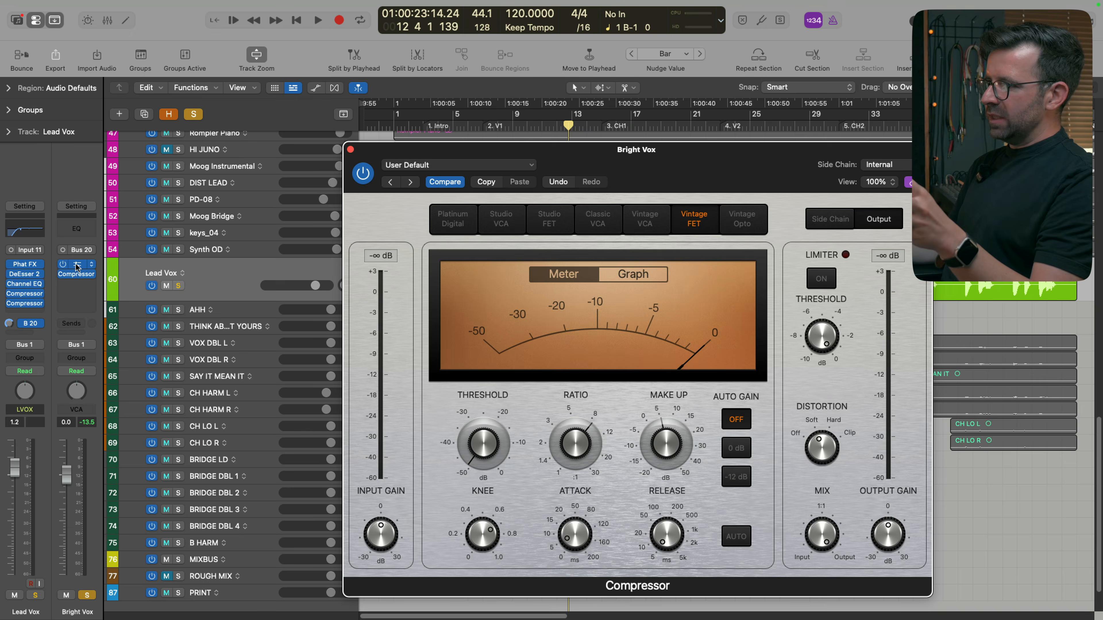
Review Bright Vox's Phat FX settings and compare its compressor with bypass during playback
click(77, 264)
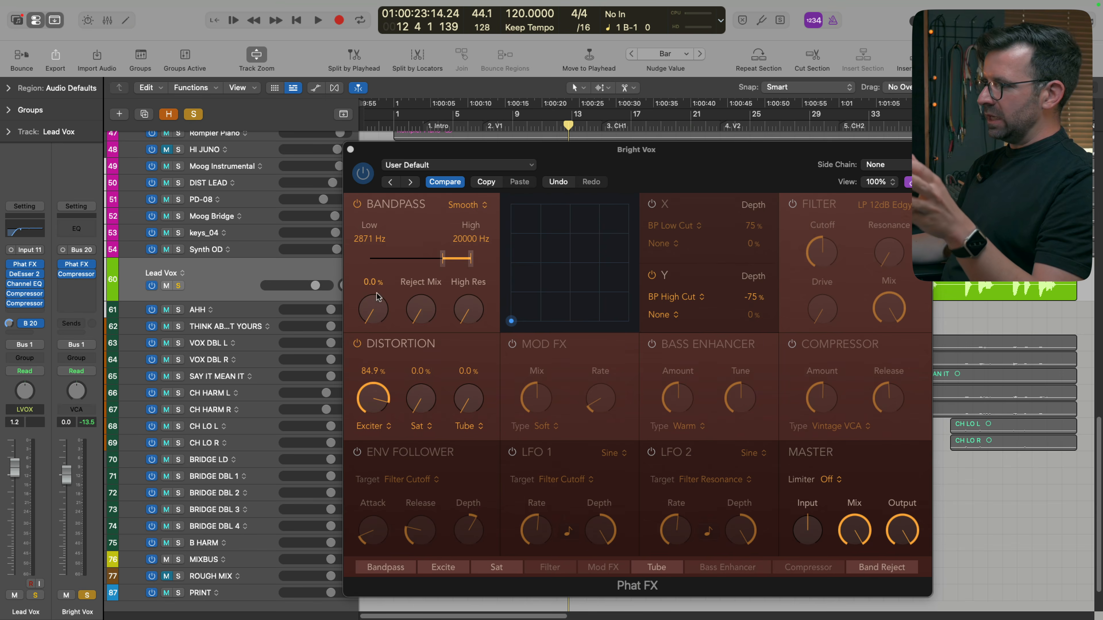
click(76, 274)
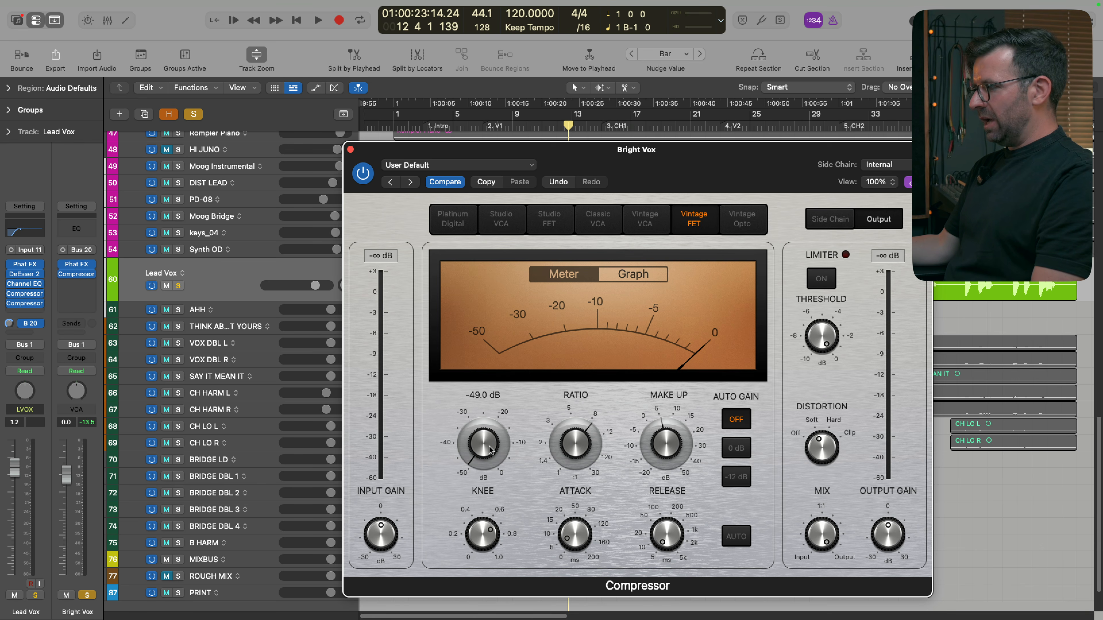
key(space)
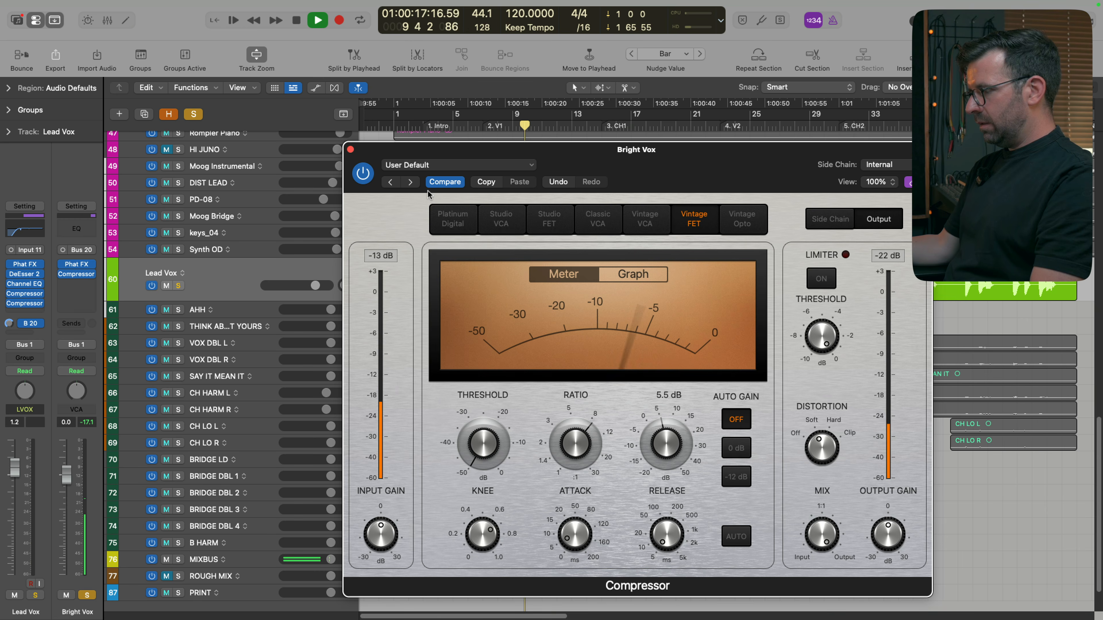
click(364, 174)
click(364, 174)
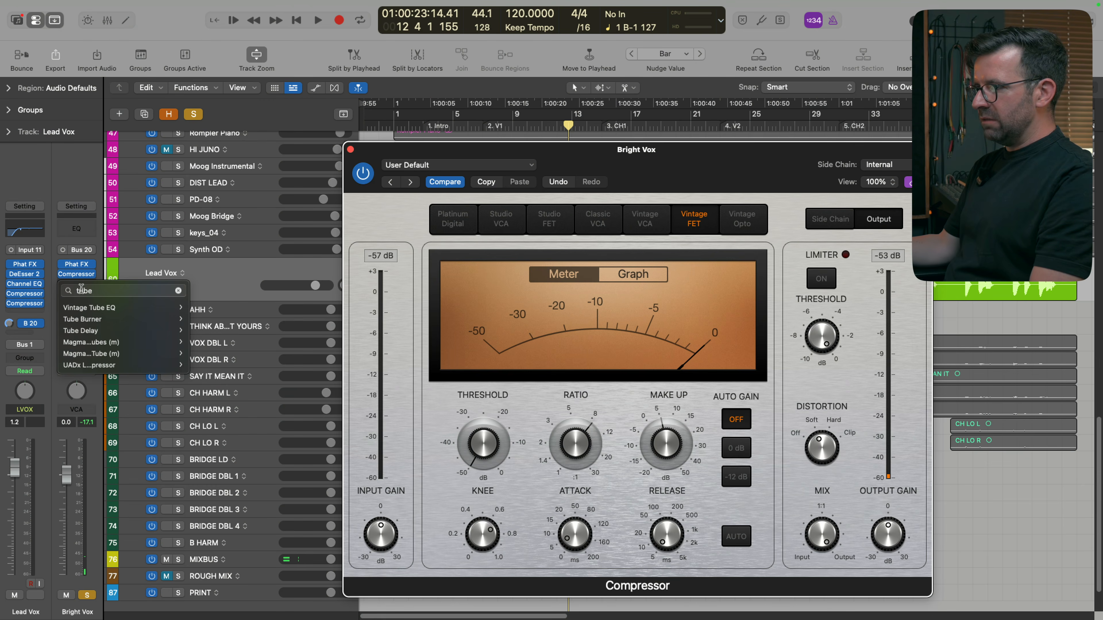
Insert Vintage Tube EQ on Bright Vox with High Boost about 6.8, High Freq 12 kHz and Linear phase
click(295, 301)
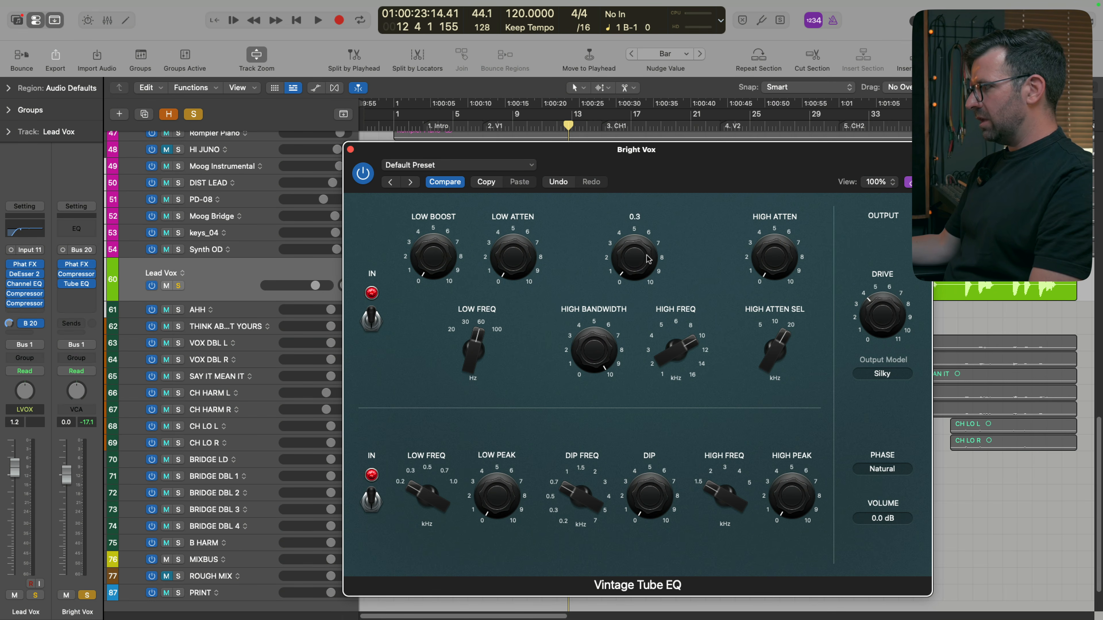
key(space)
drag(648, 260, 646, 248)
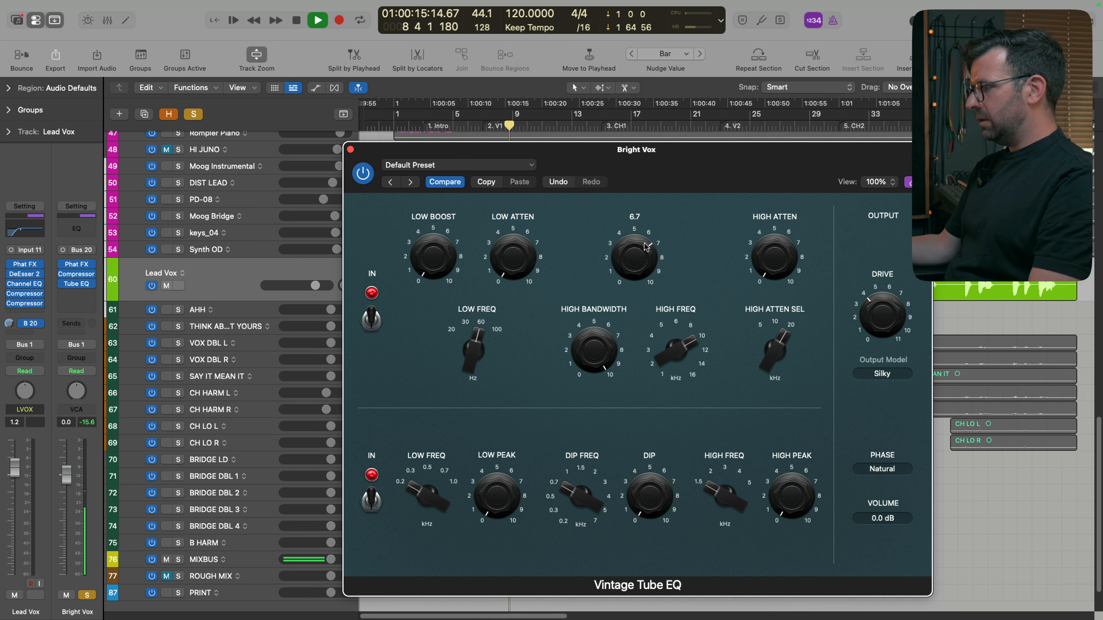
click(890, 469)
click(896, 484)
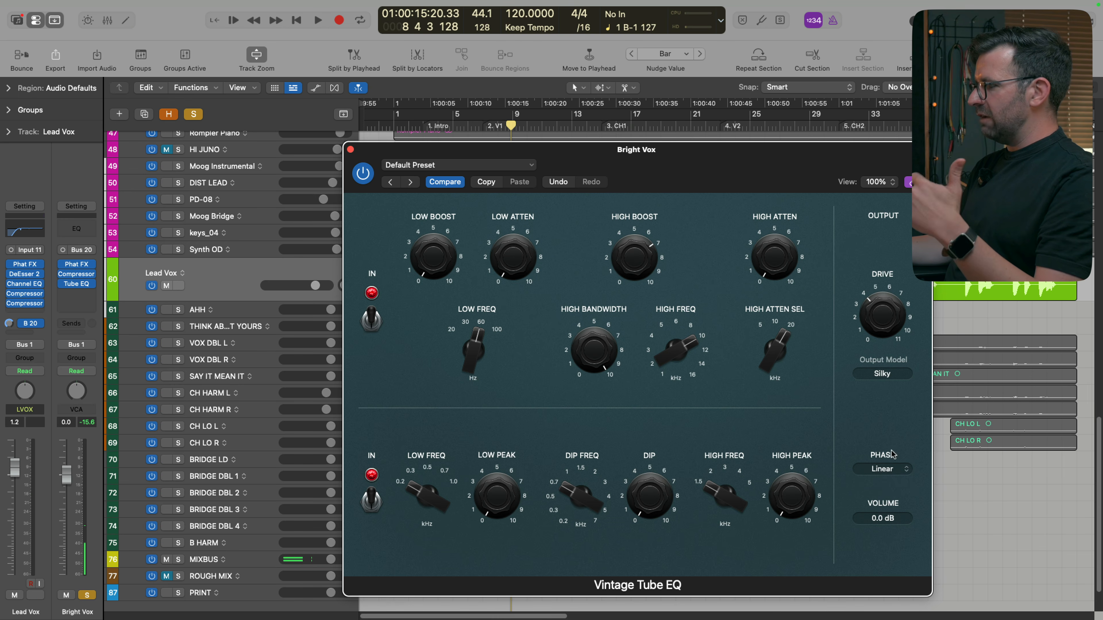
mouse_move(596, 236)
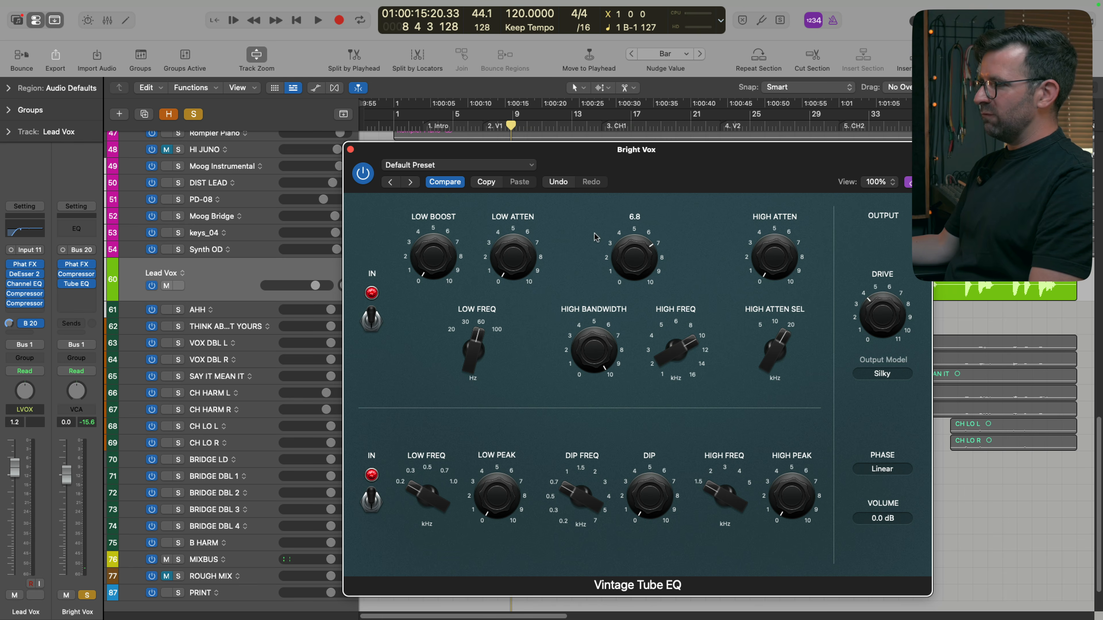
key(space)
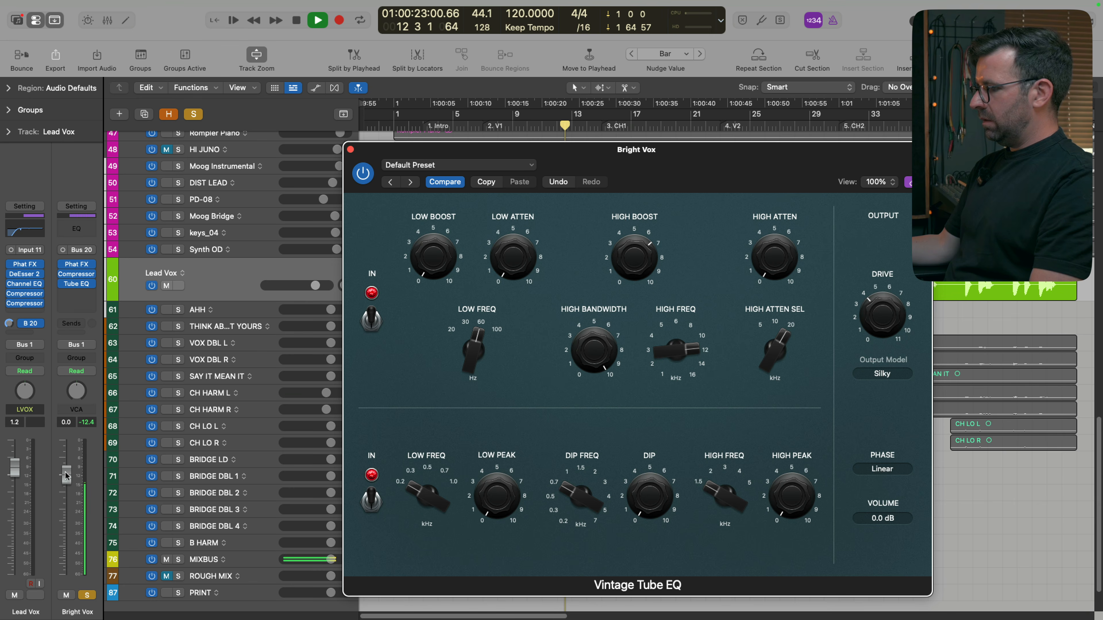
key(space)
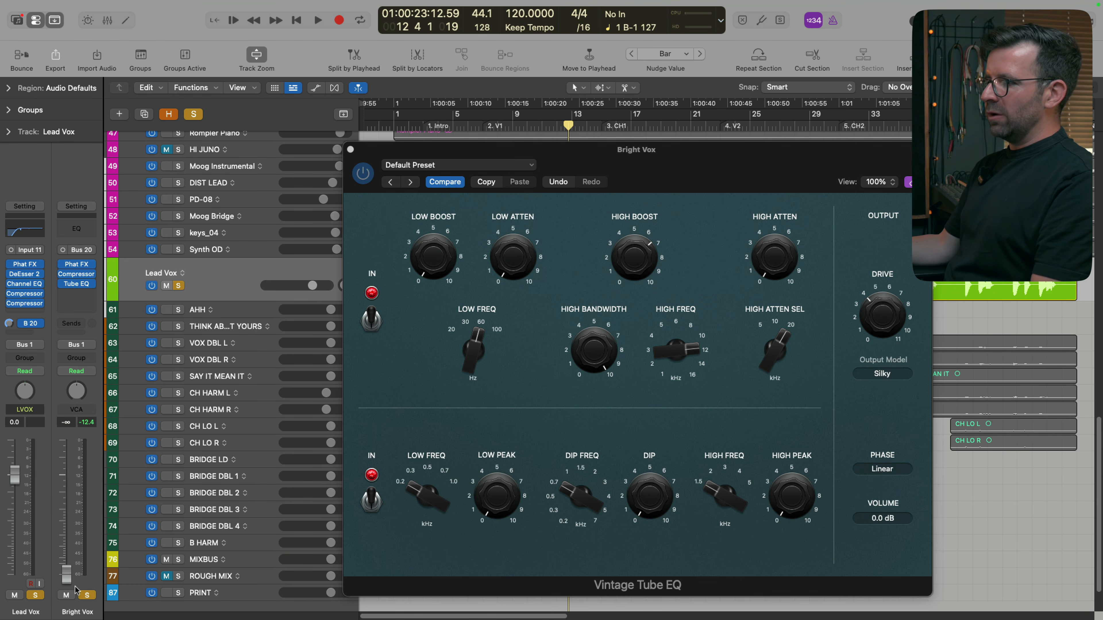
Clear the solos, close the Vintage Tube EQ window and create an arrangement track for the Bright Vox aux
click(34, 595)
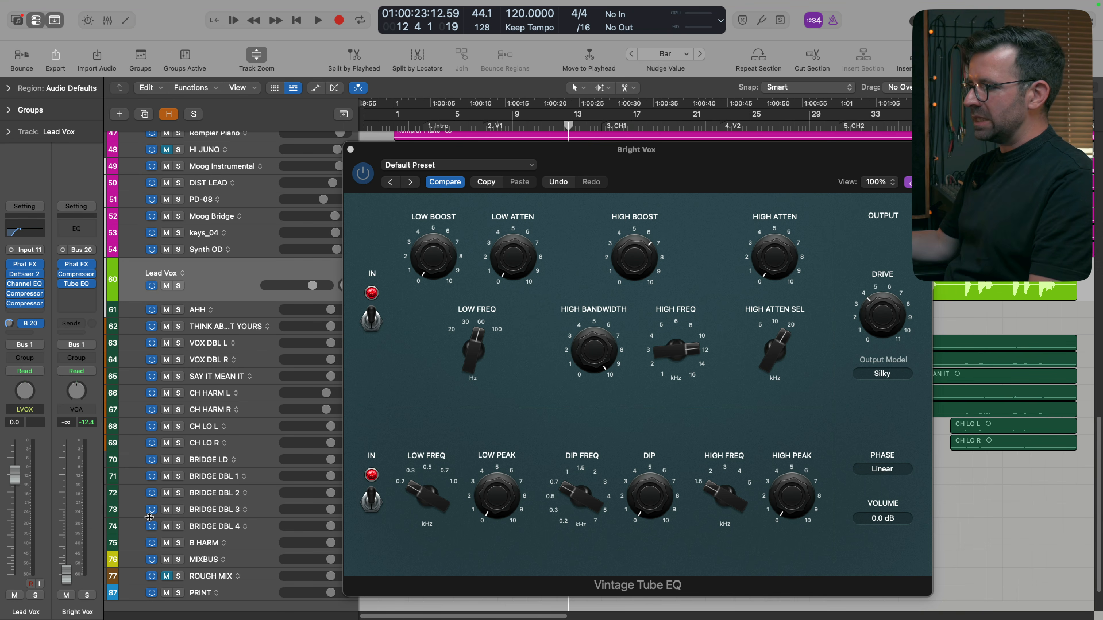
click(350, 150)
right_click(96, 441)
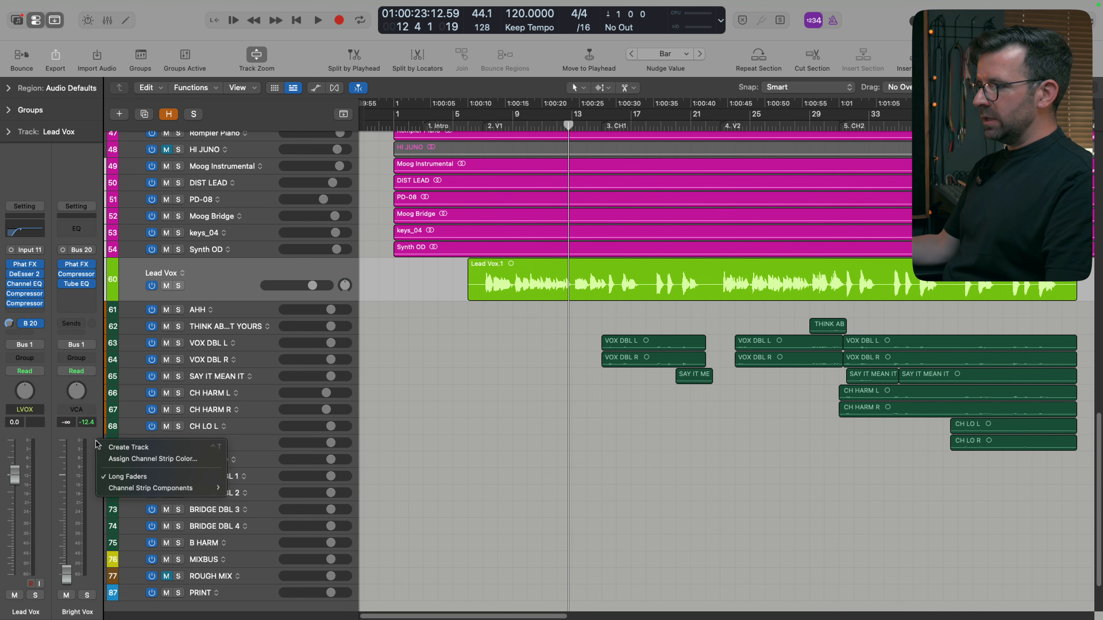
click(114, 447)
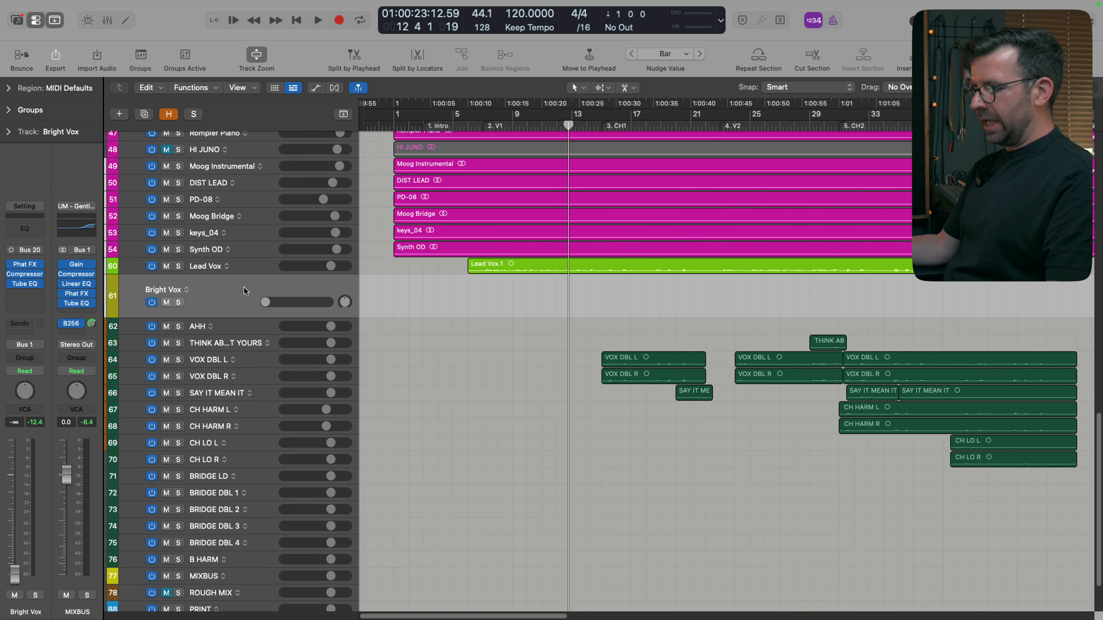
Enlarge the height of all tracks in the arrangement, keeping Lead Vox and Bright Vox in view
key(ctrl+z)
key(super+Down)
key(super+Down)
key(super+Up)
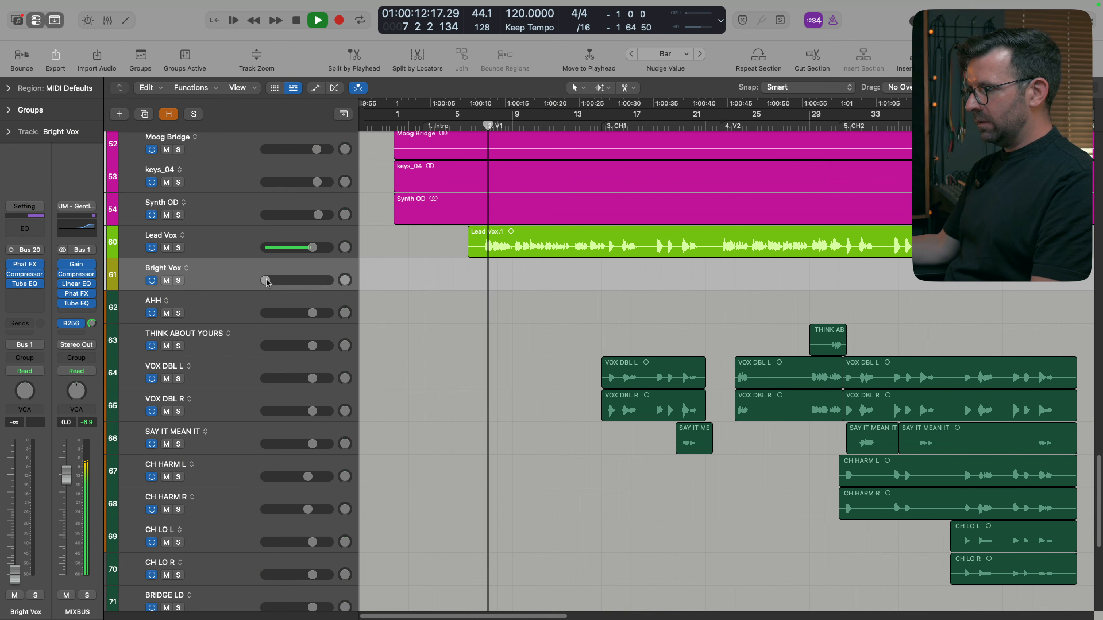
Blend in Bright Vox at about -15.8 dB in the full mix, comparing it muted and unmuted
mouse_move(313, 281)
mouse_down()
mouse_move(275, 281)
mouse_move(309, 282)
mouse_up()
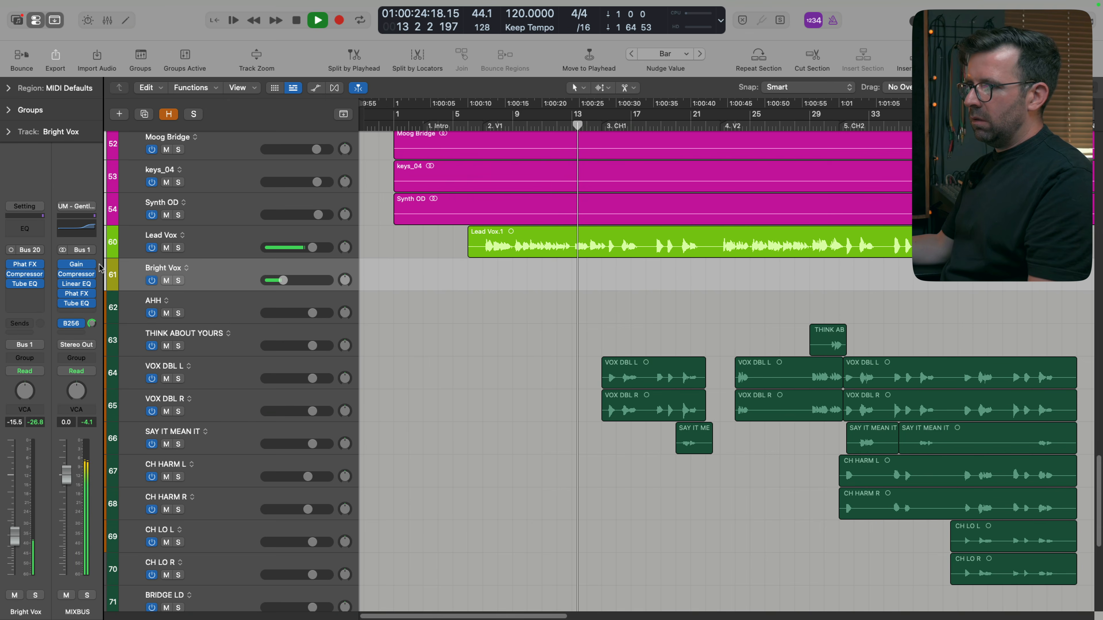
click(167, 281)
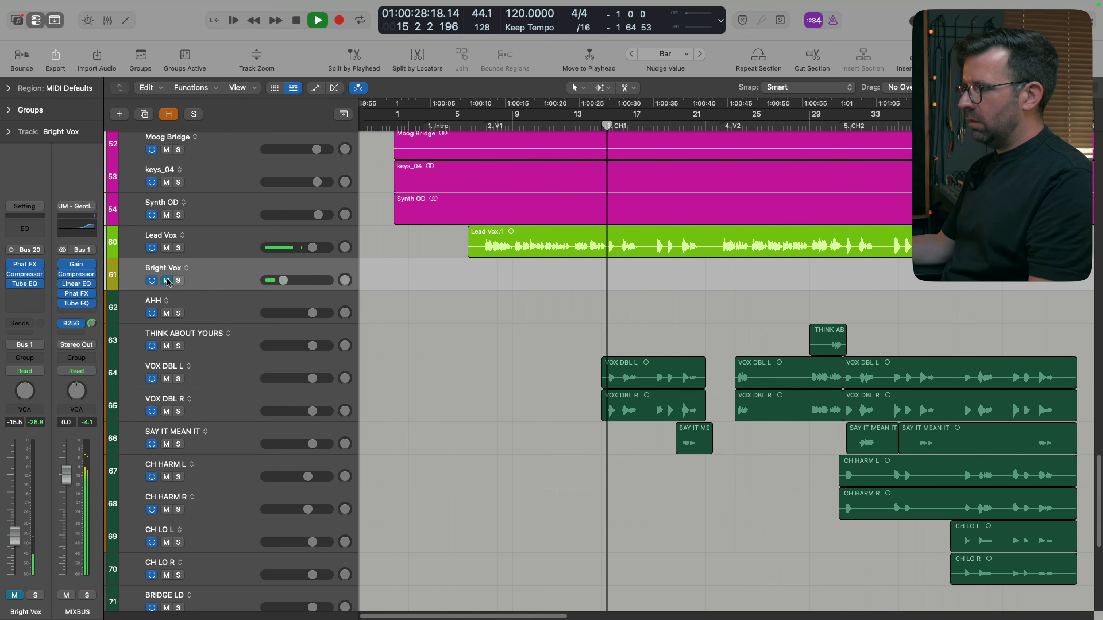
click(167, 281)
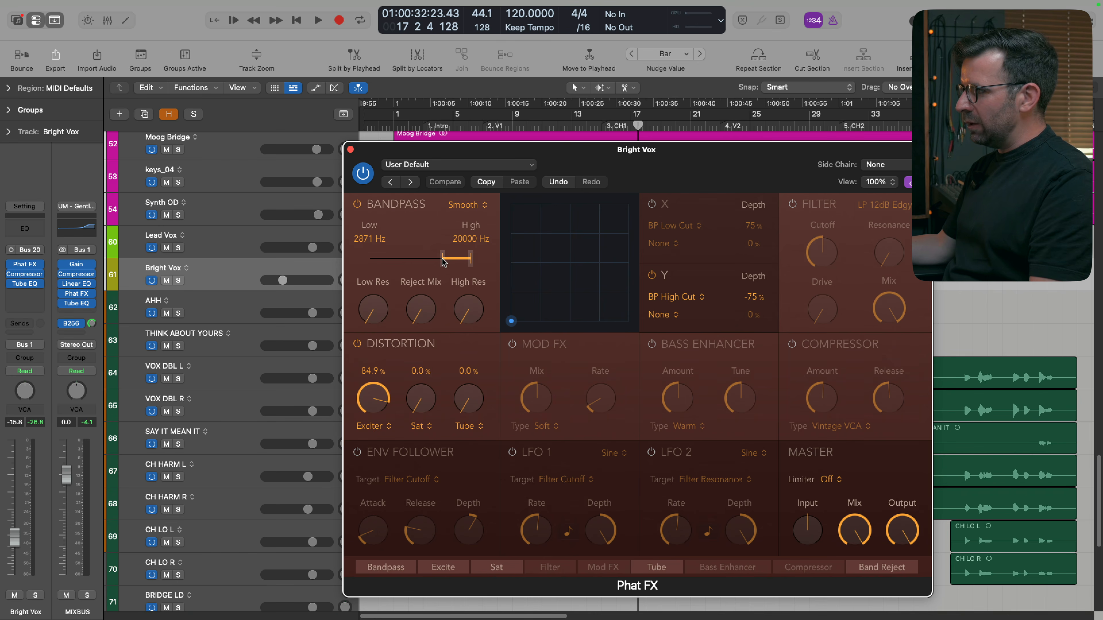
Lower the Phat FX bandpass low cutoff to about 697 Hz with Bright Vox soloed, and return to the full mix
click(178, 281)
drag(435, 264, 431, 264)
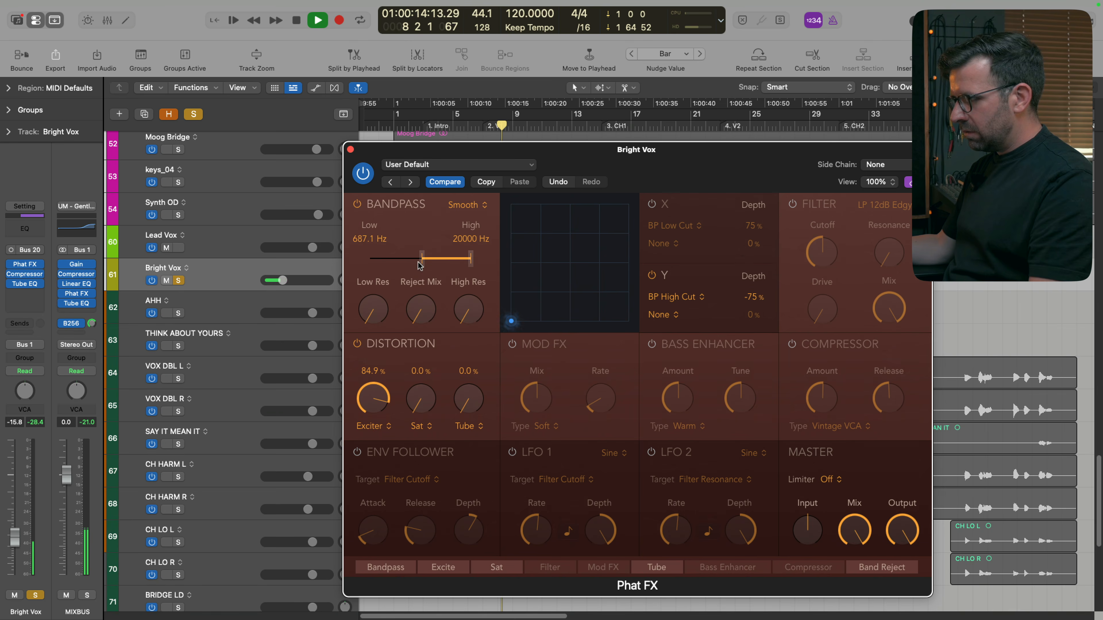
key(s)
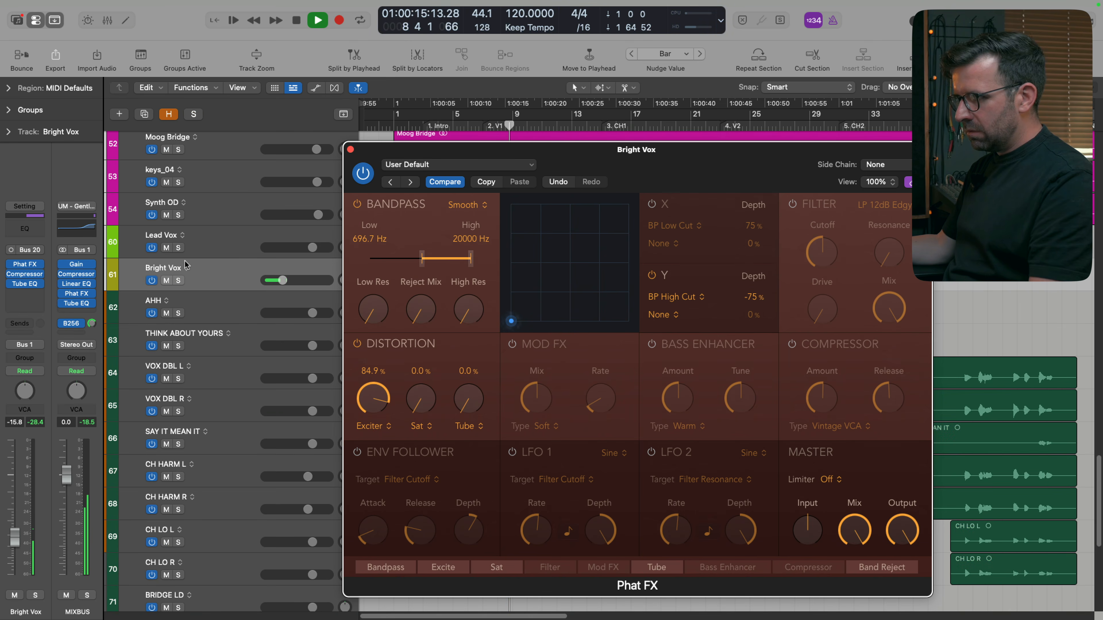
Lower Bright Vox to about -17.6 dB, close the Phat FX window and compare the mix with Bright Vox muted and unmuted
click(13, 535)
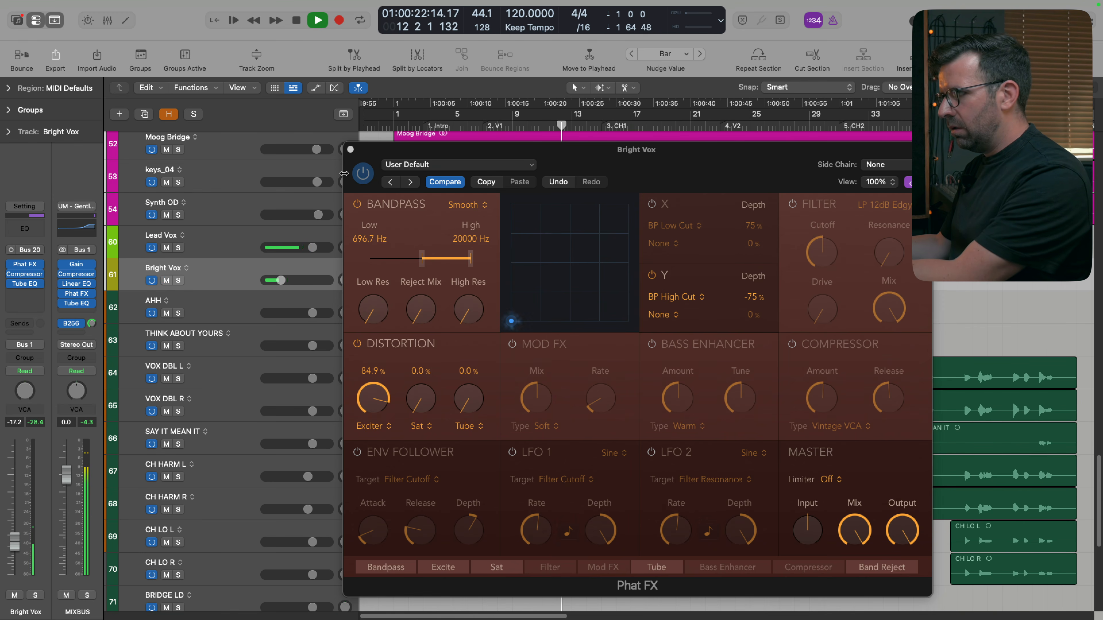
click(350, 149)
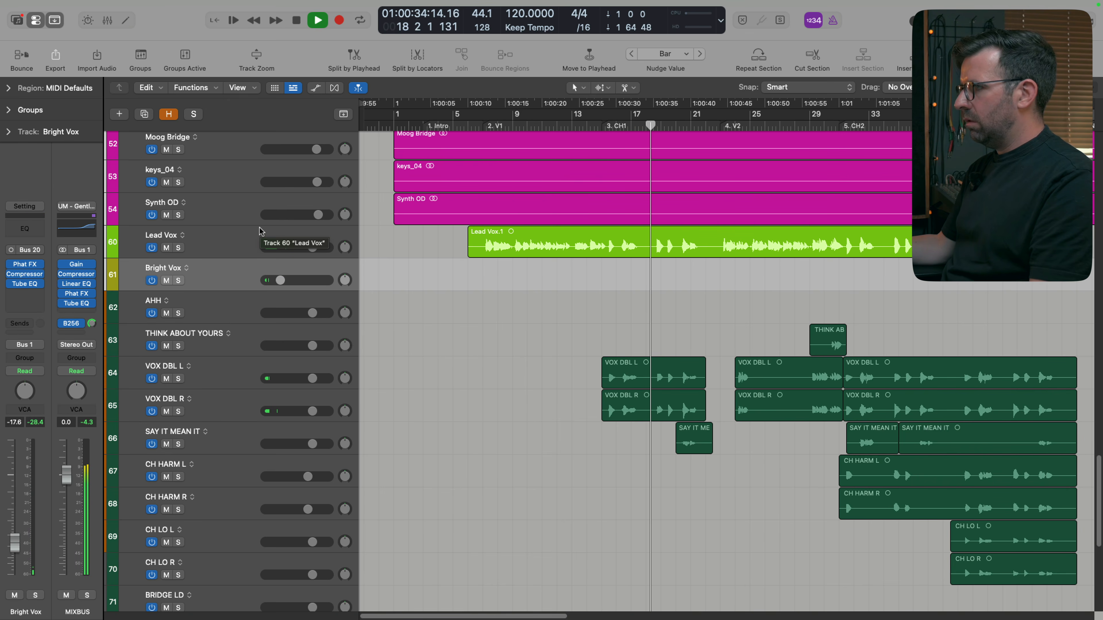
click(163, 280)
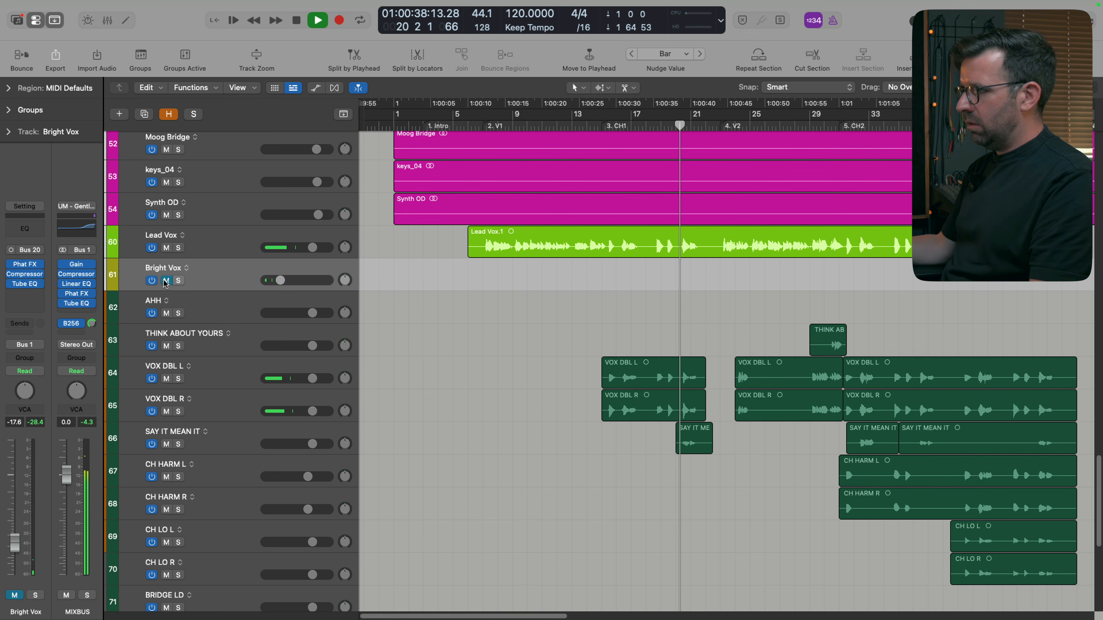
click(165, 282)
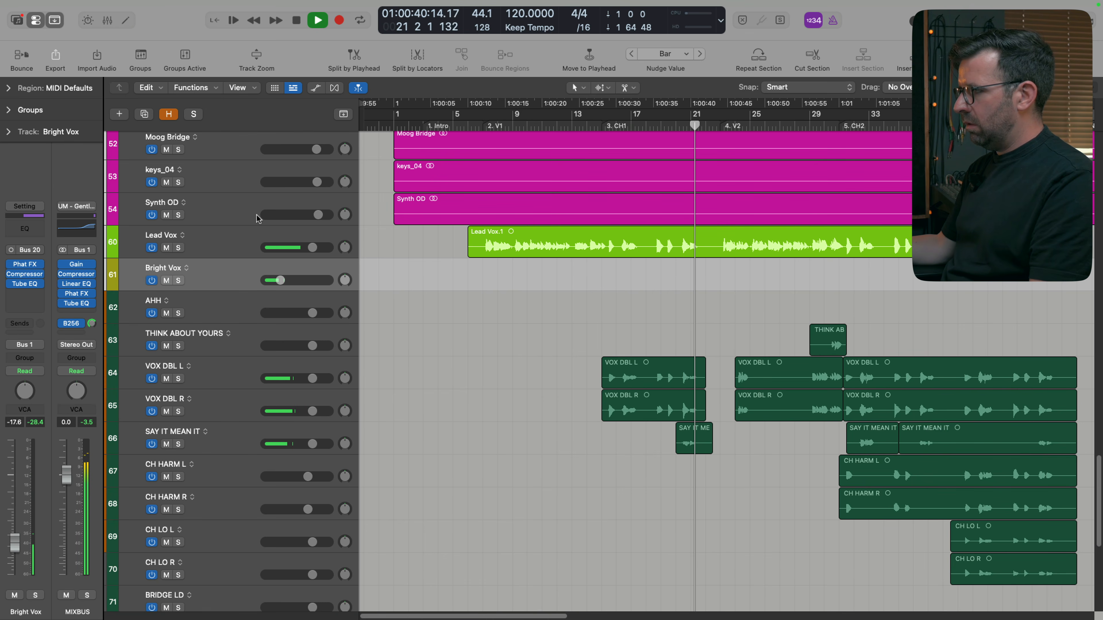
Replay the first verse with Bright Vox muted and unmuted, and lower its level to about -18.5 dB
key(space)
key(space)
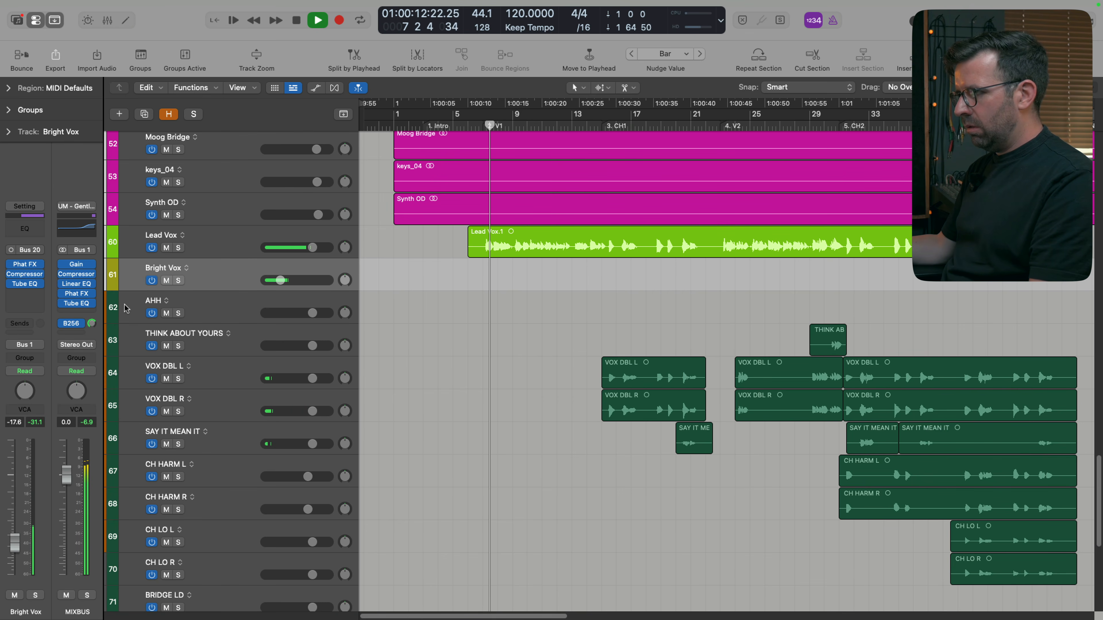
click(166, 281)
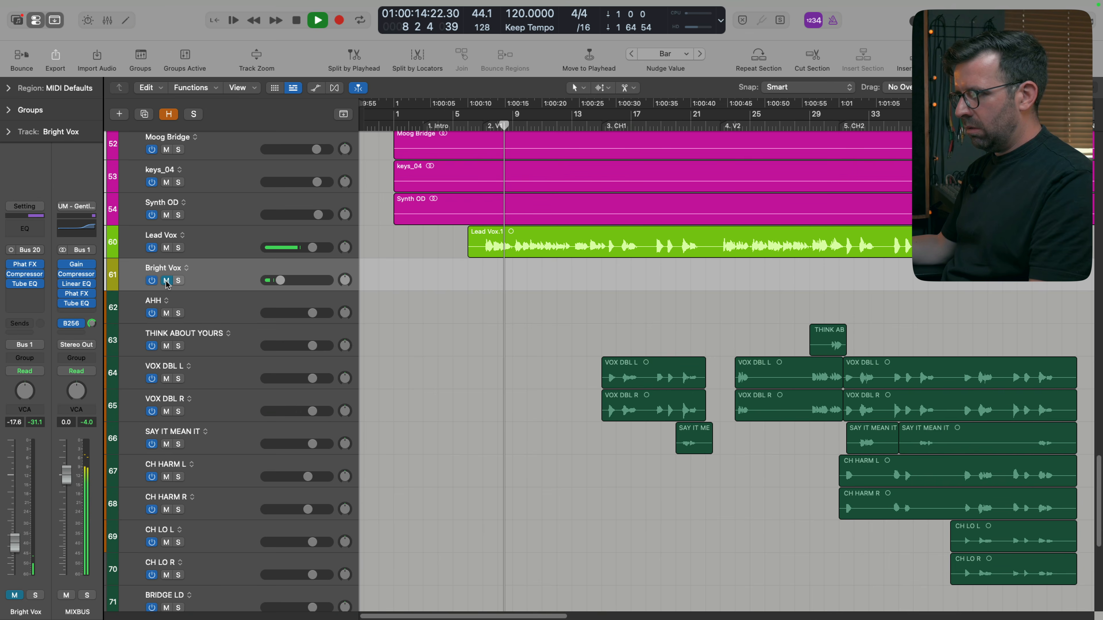
click(167, 281)
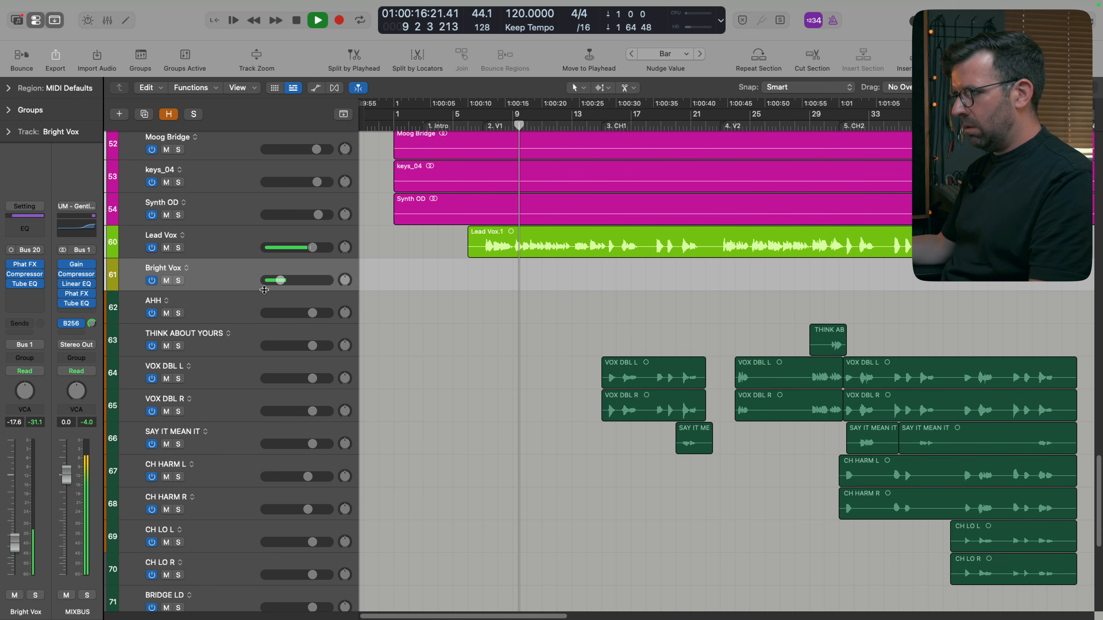
drag(264, 291, 263, 290)
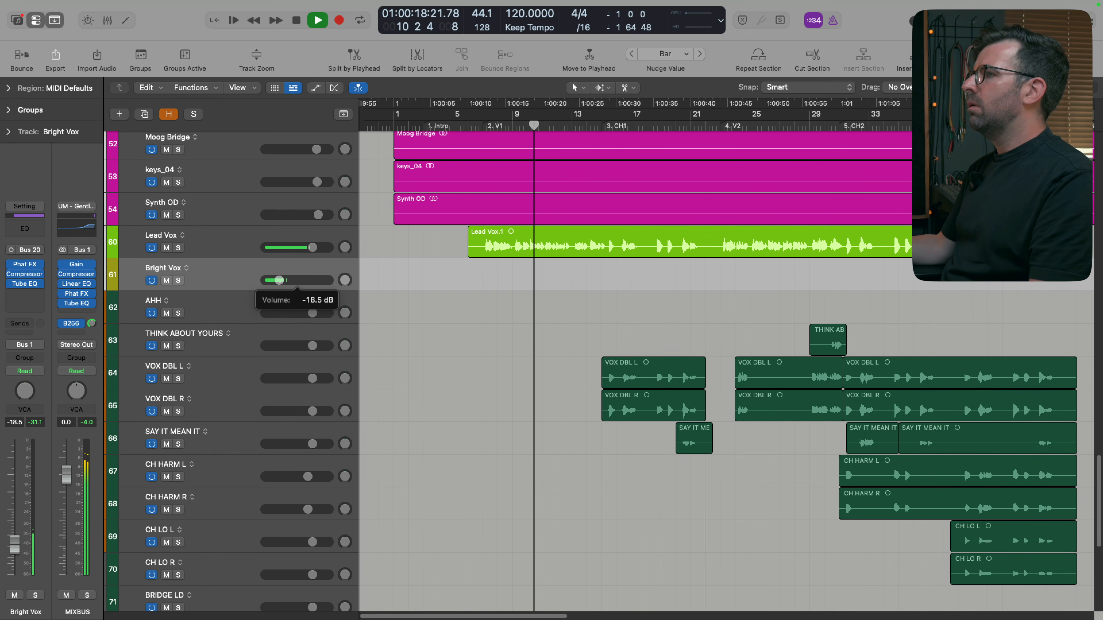
Check the Vintage FET compressor on Lead Vox, close its window and set Bright Vox to about -17.9 dB
click(227, 250)
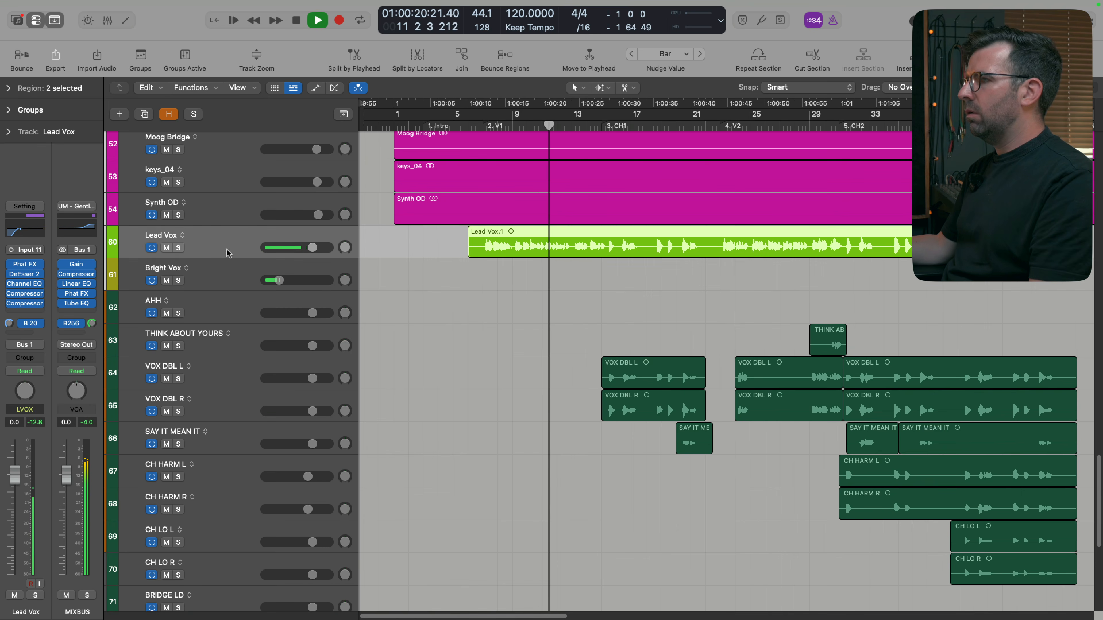
click(25, 293)
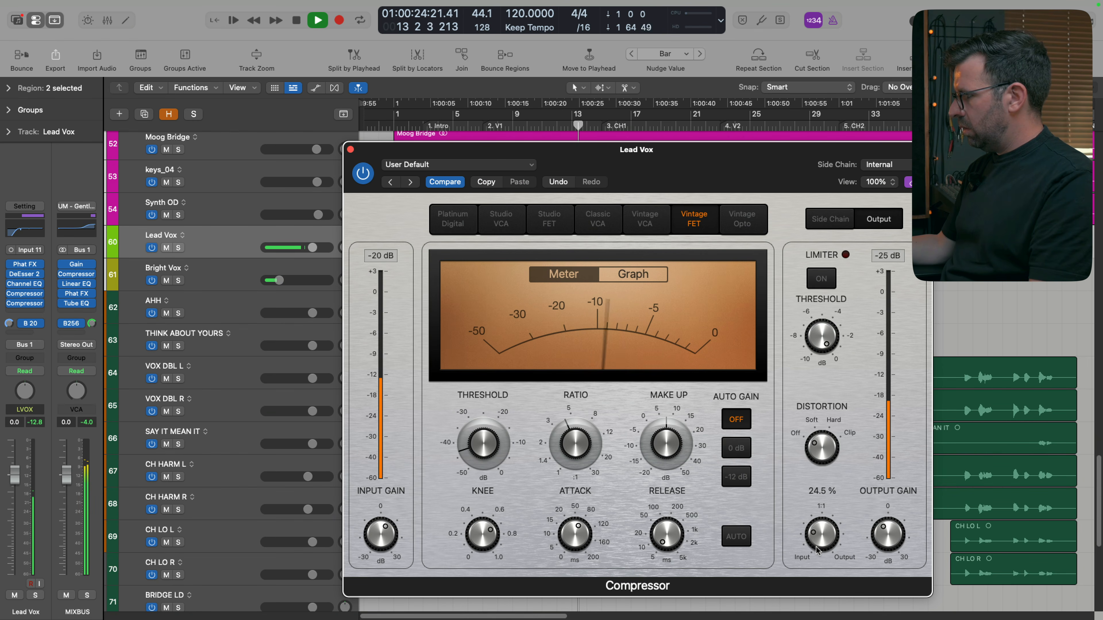
click(293, 274)
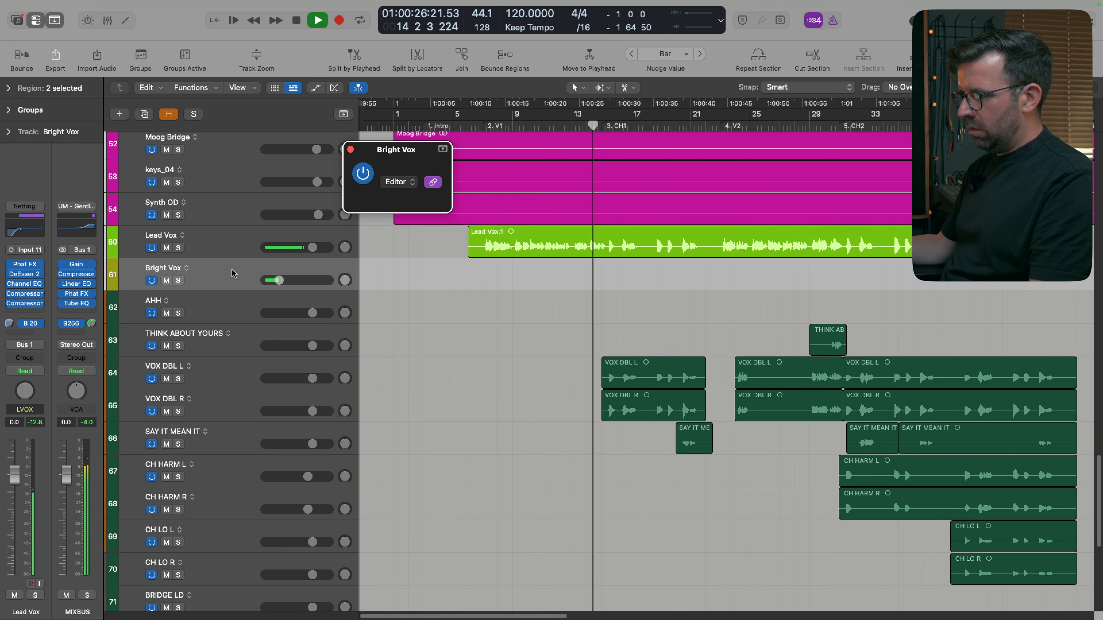
drag(19, 547, 17, 540)
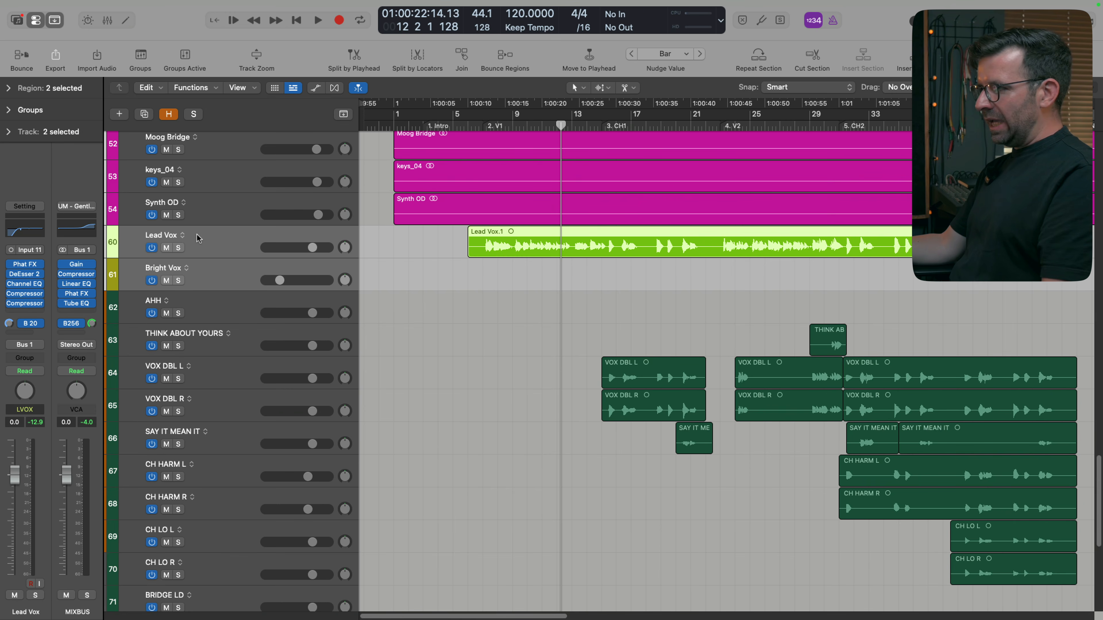
Group the Lead Vox and Bright Vox tracks in a summing stack named LVOX
key(super+shift+d)
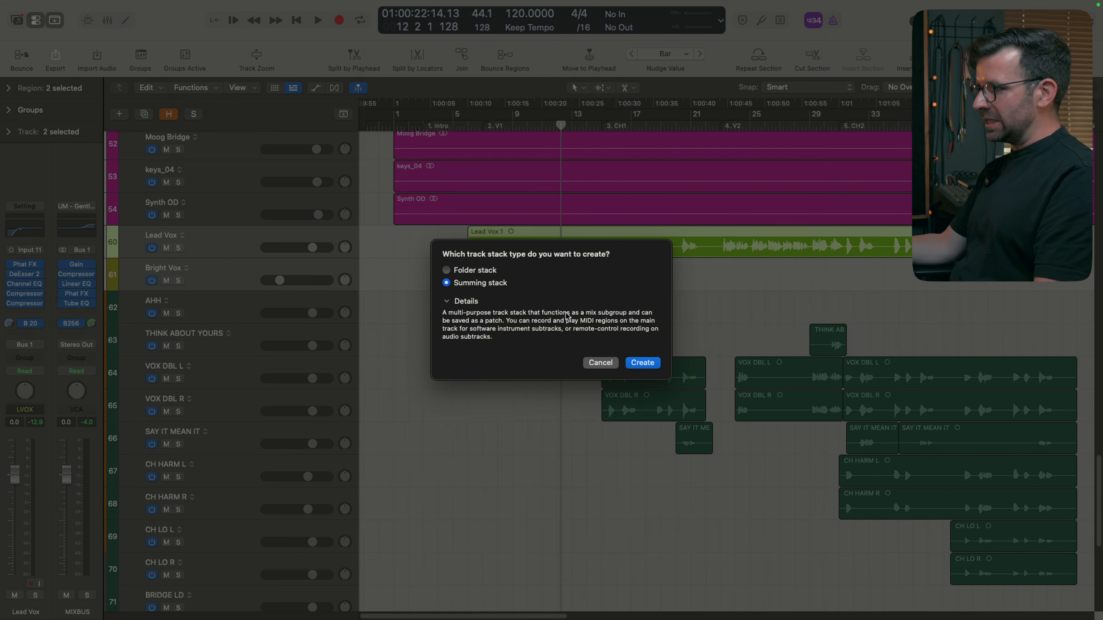
click(640, 363)
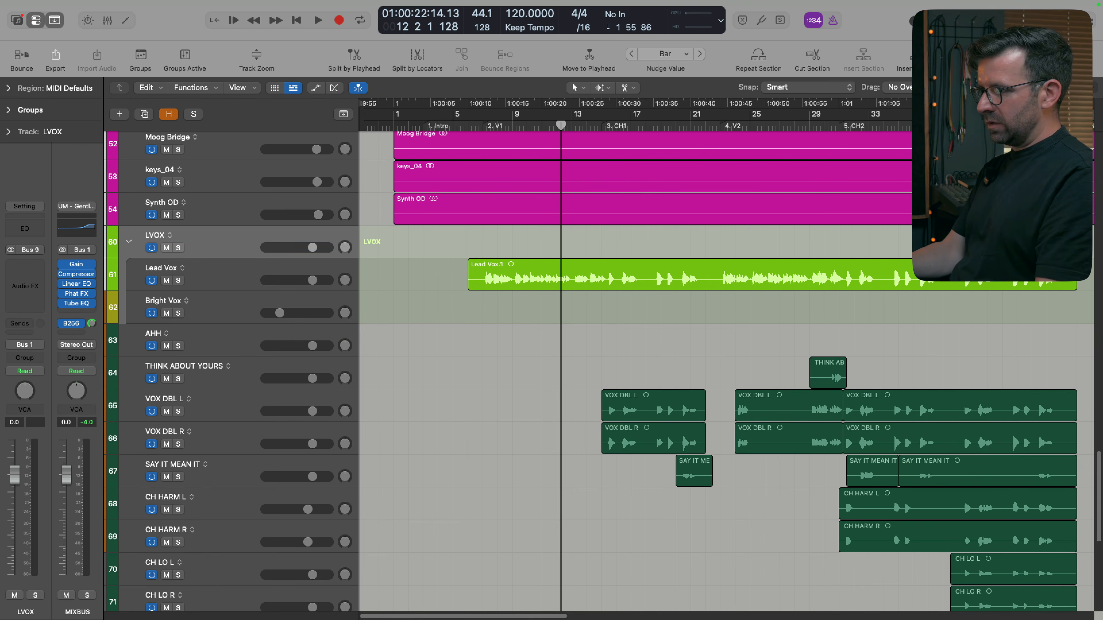
click(128, 243)
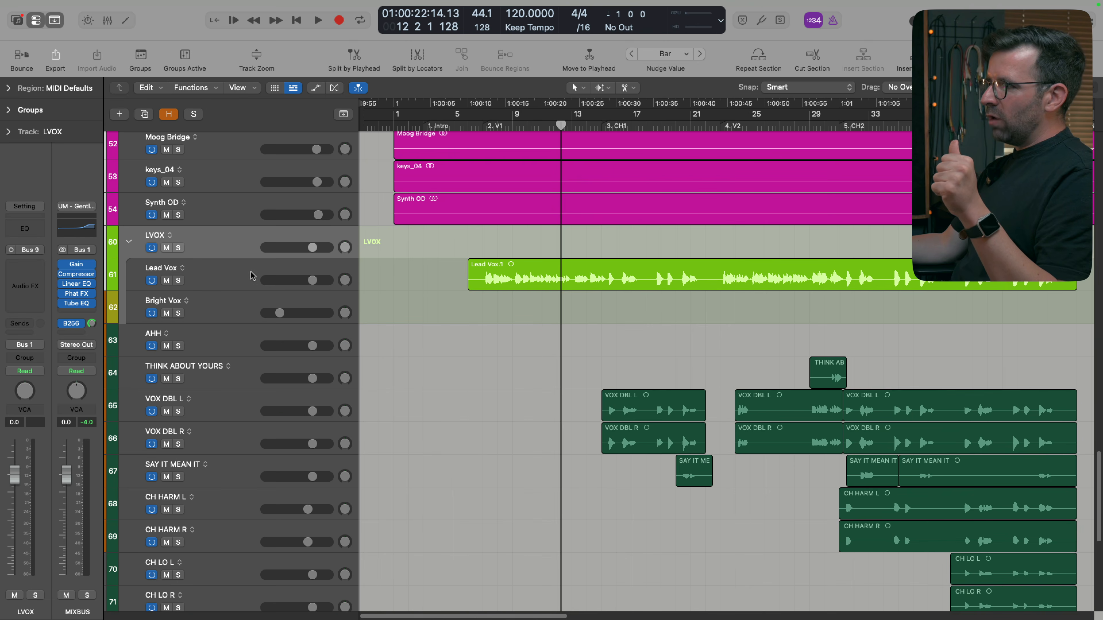
Check the effects and output routing of Lead Vox and Bright Vox inside the LVOX stack
click(234, 273)
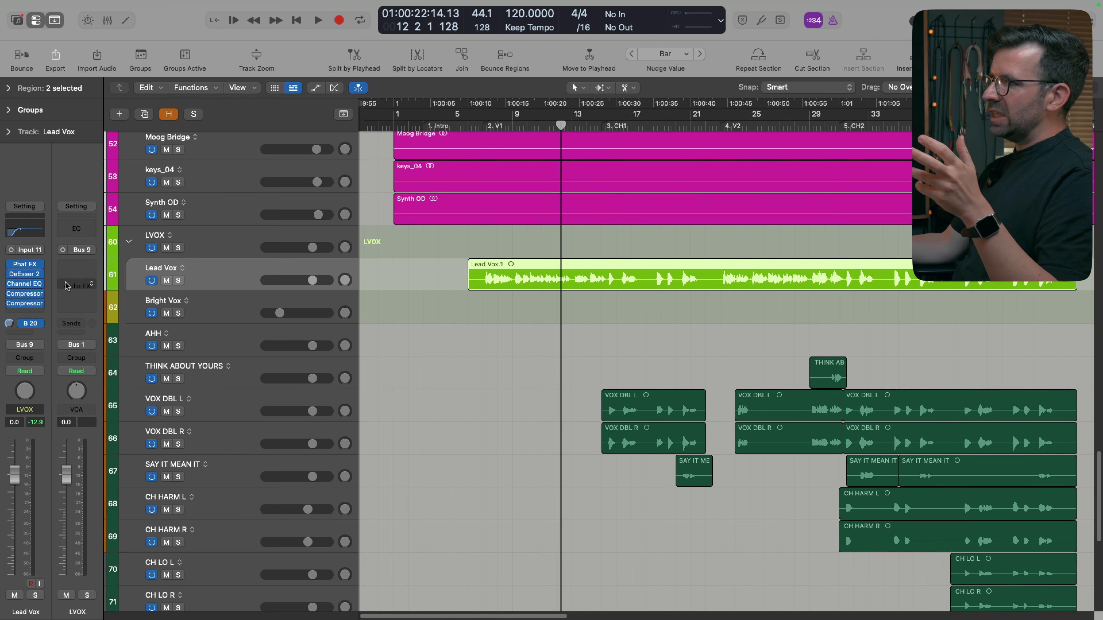
click(178, 297)
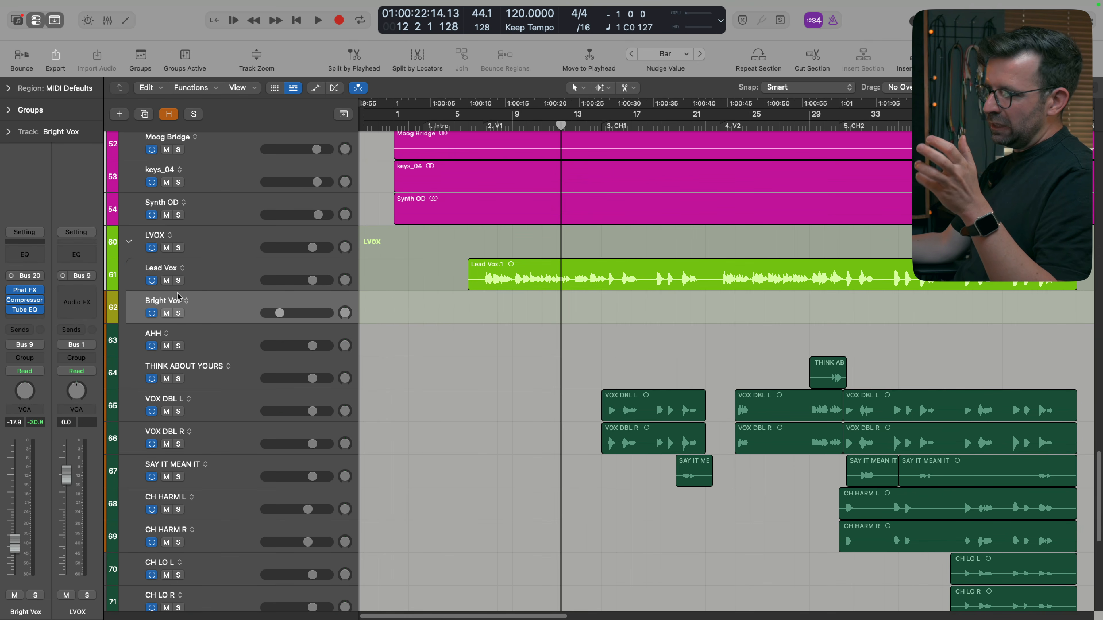
click(210, 288)
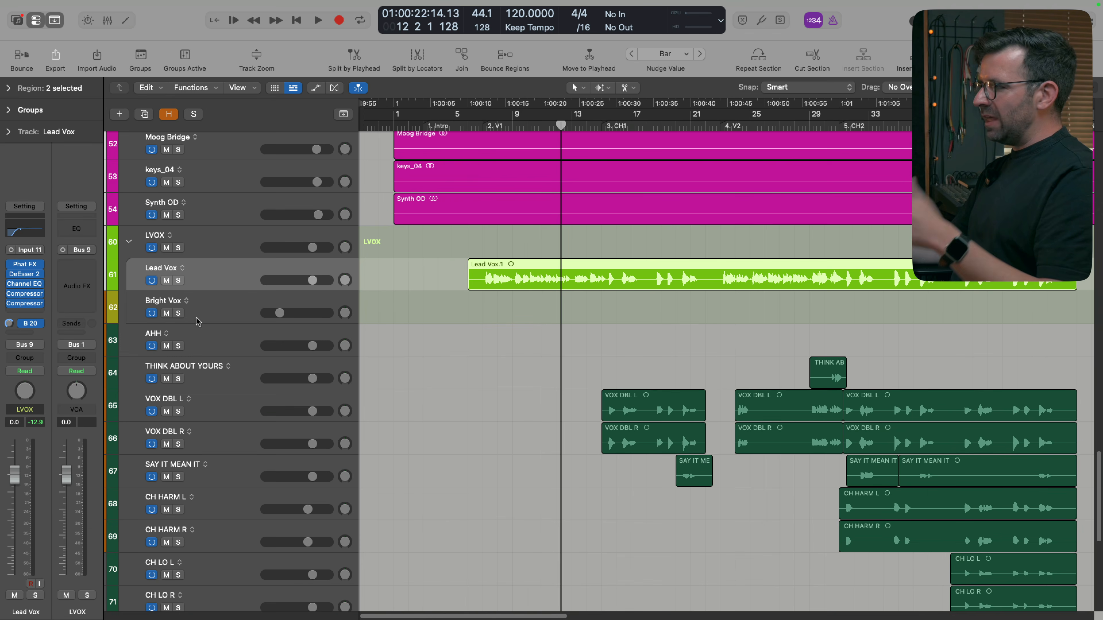
Insert a Vintage Console EQ on the LVOX stack and set its mid frequency to about 0.7 kHz during playback
click(234, 240)
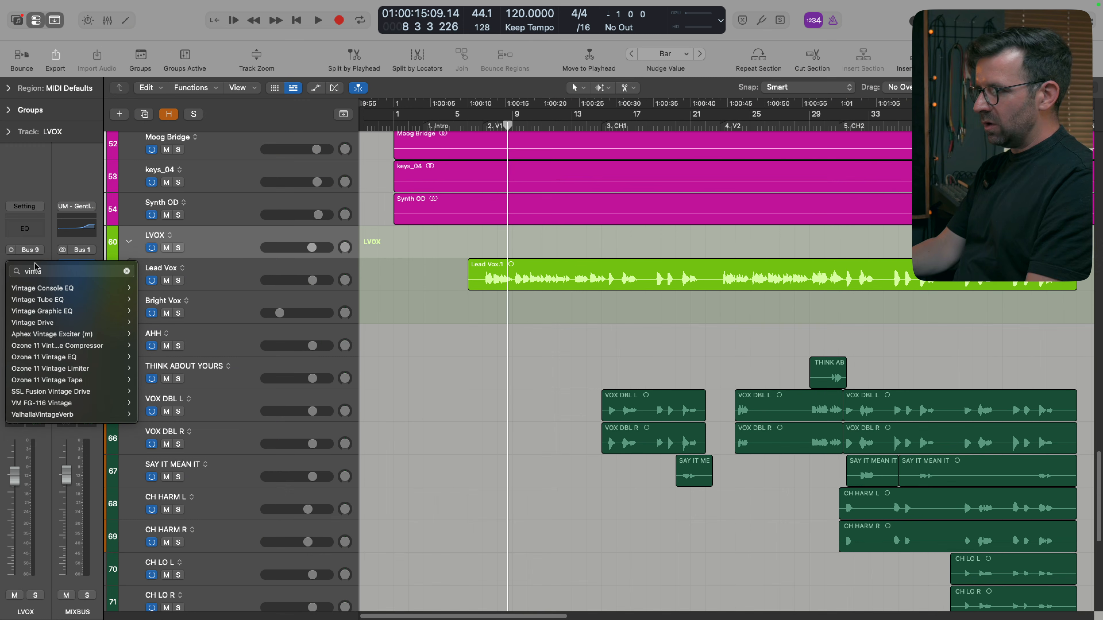
mouse_move(51, 288)
click(149, 288)
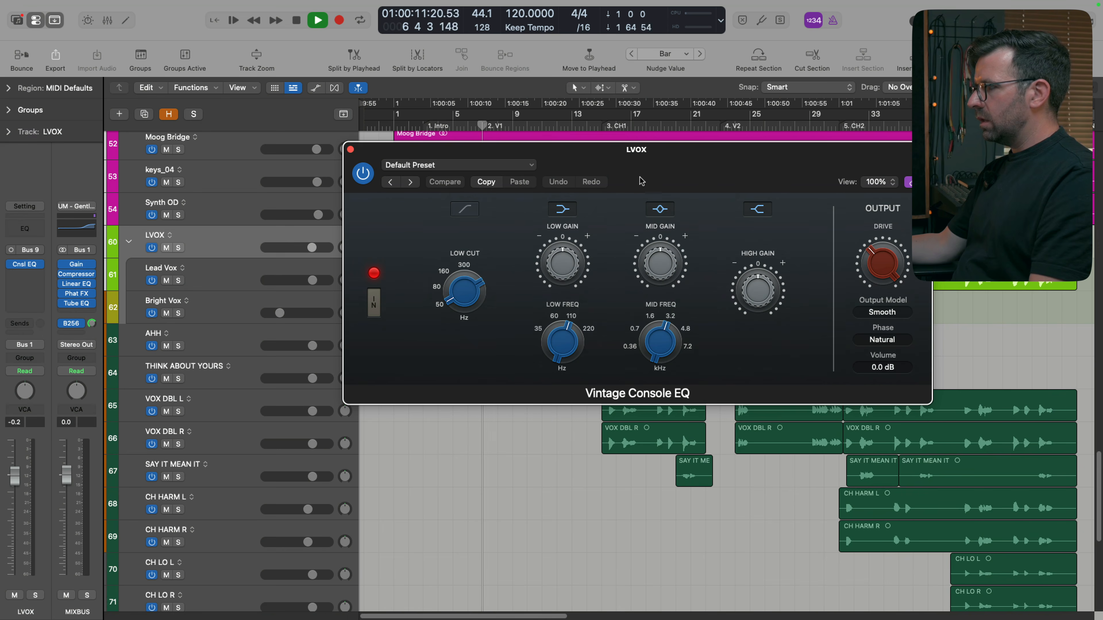
click(653, 319)
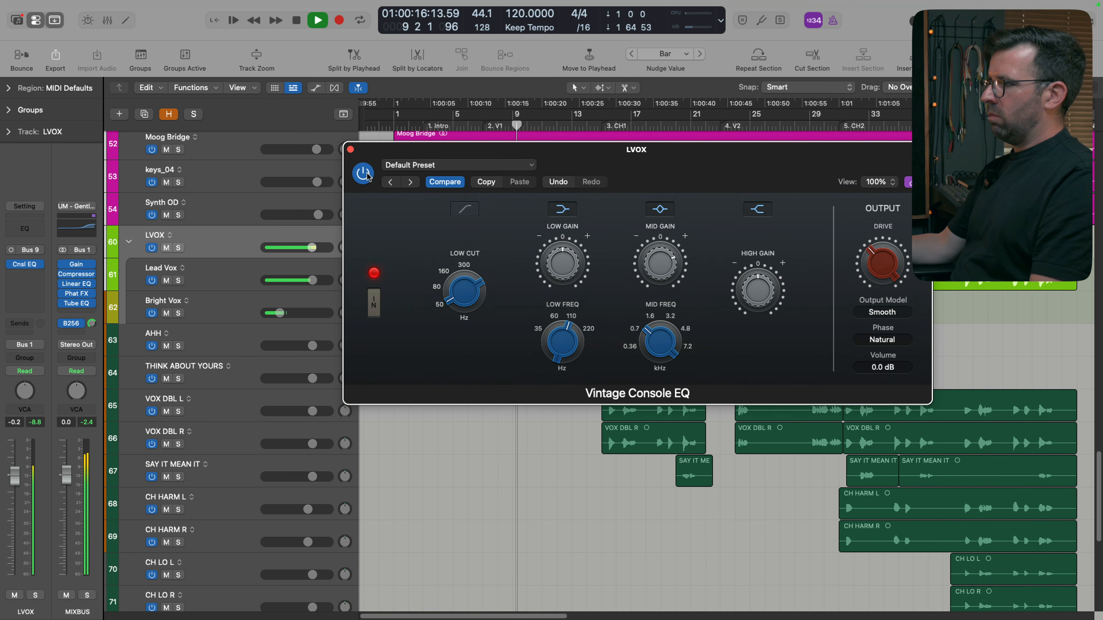
click(165, 313)
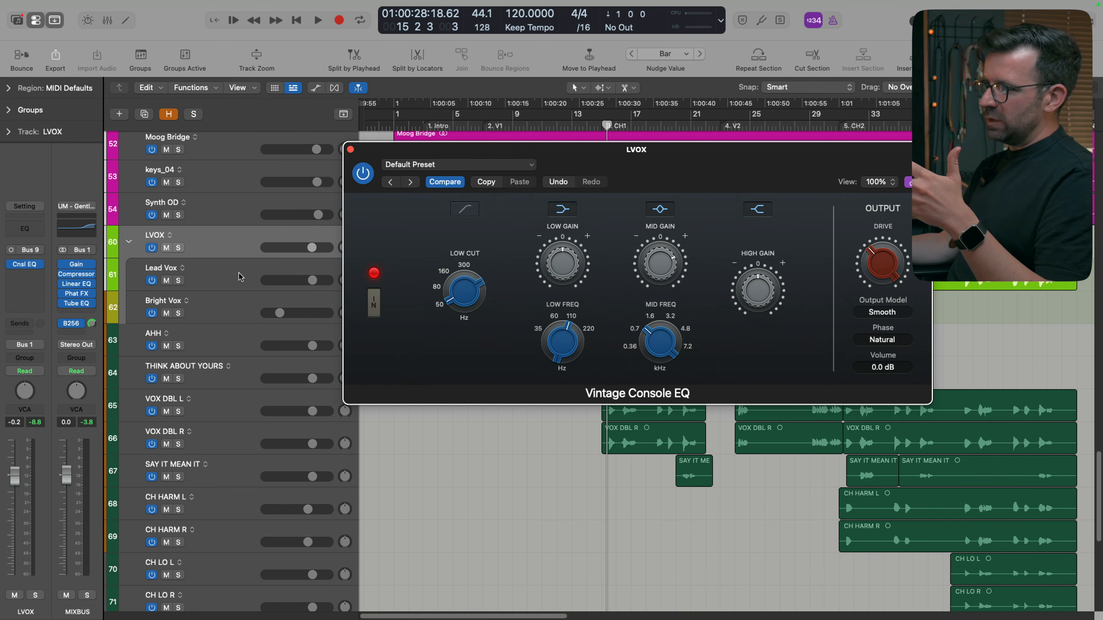
Review the plug-in chains of Lead Vox and Bright Vox, and close the Vintage Console EQ window
click(240, 277)
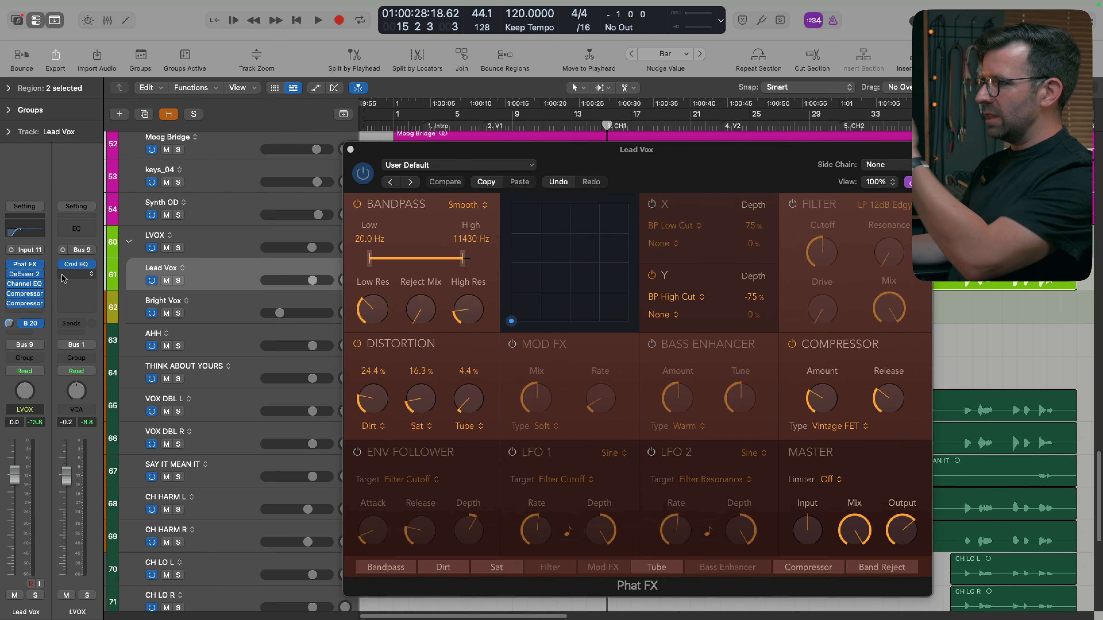
click(247, 302)
key(v)
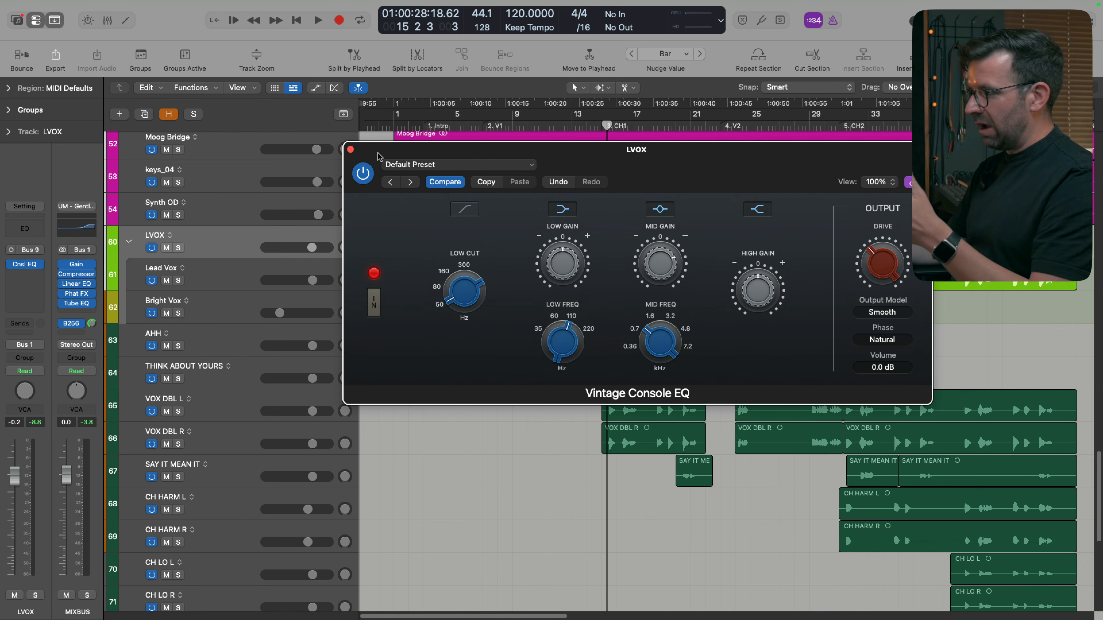
click(350, 150)
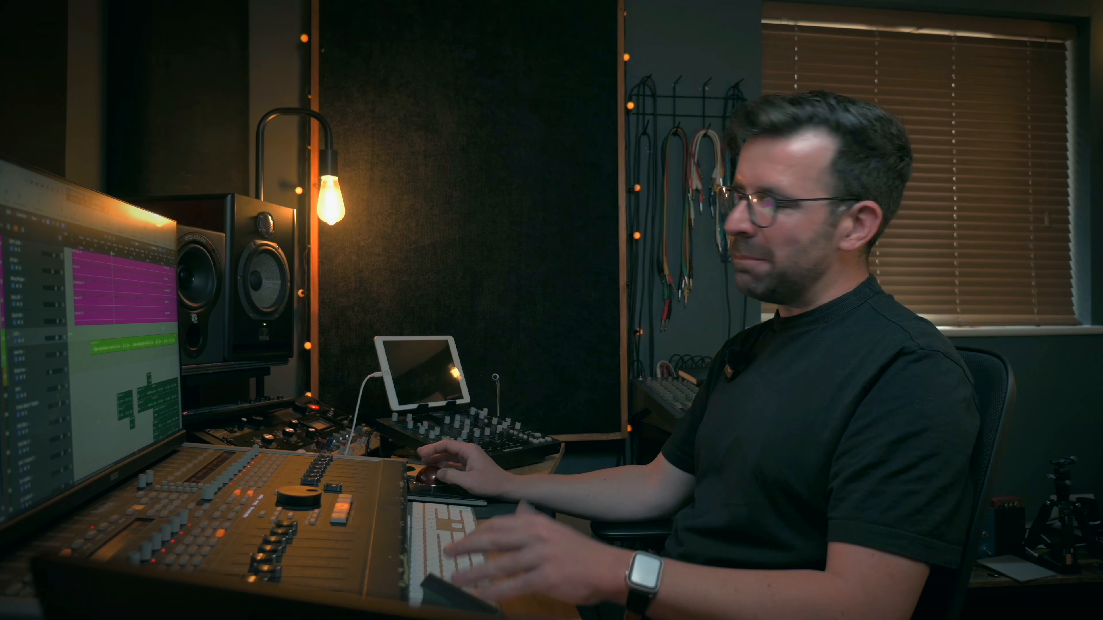
Show the effect returns in the mixer and add a send from LVOX to the Width aux on Bus 18
key(x)
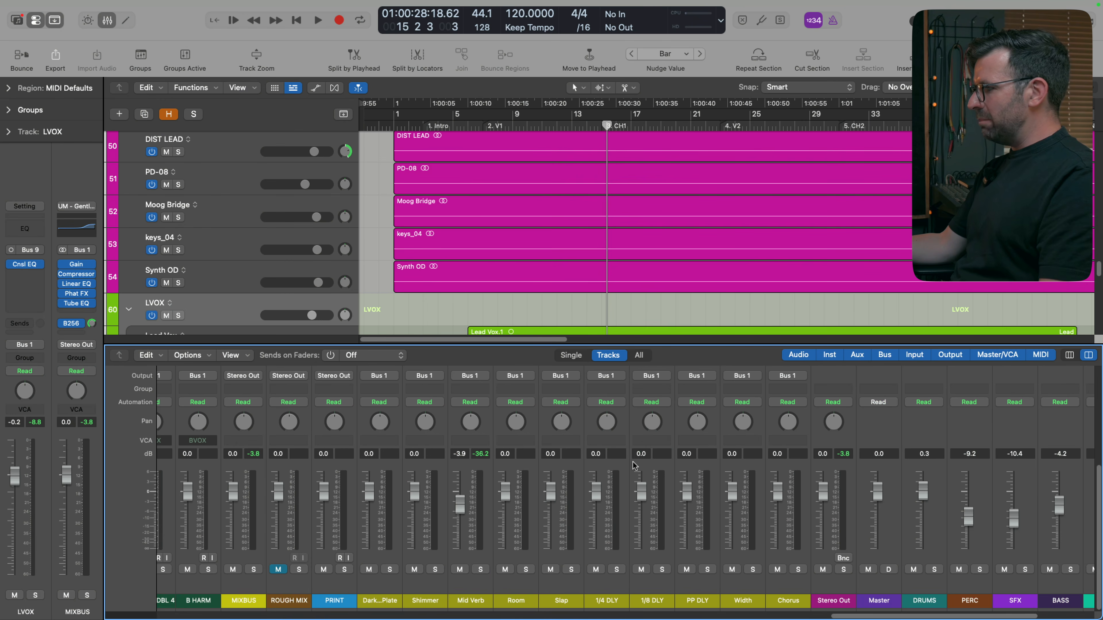
scroll(633, 466, left, 5)
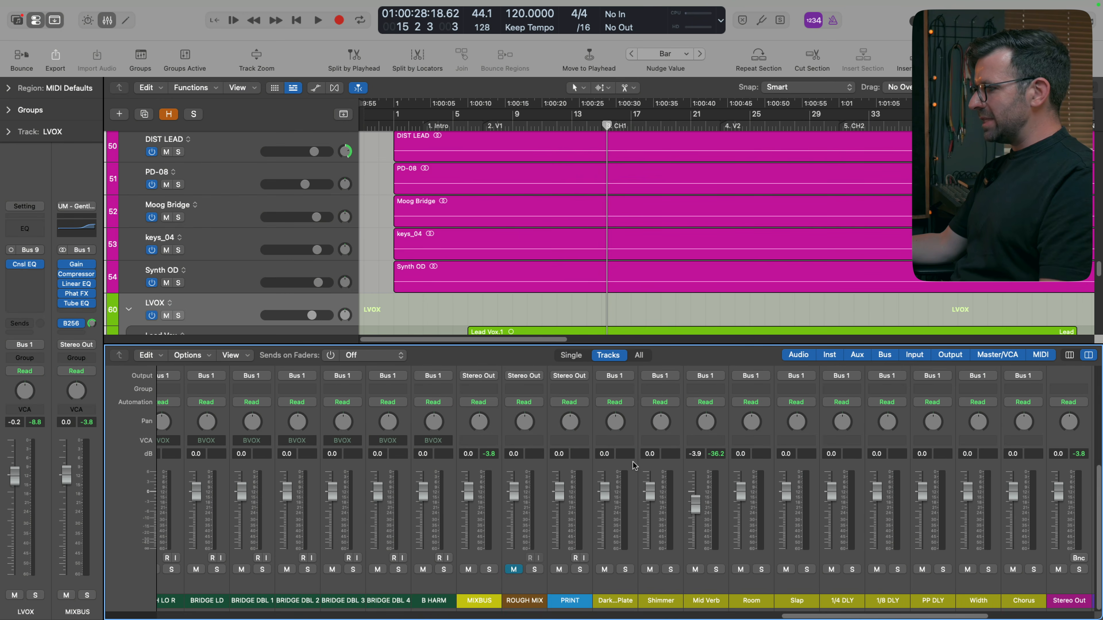
scroll(734, 523, up, 5)
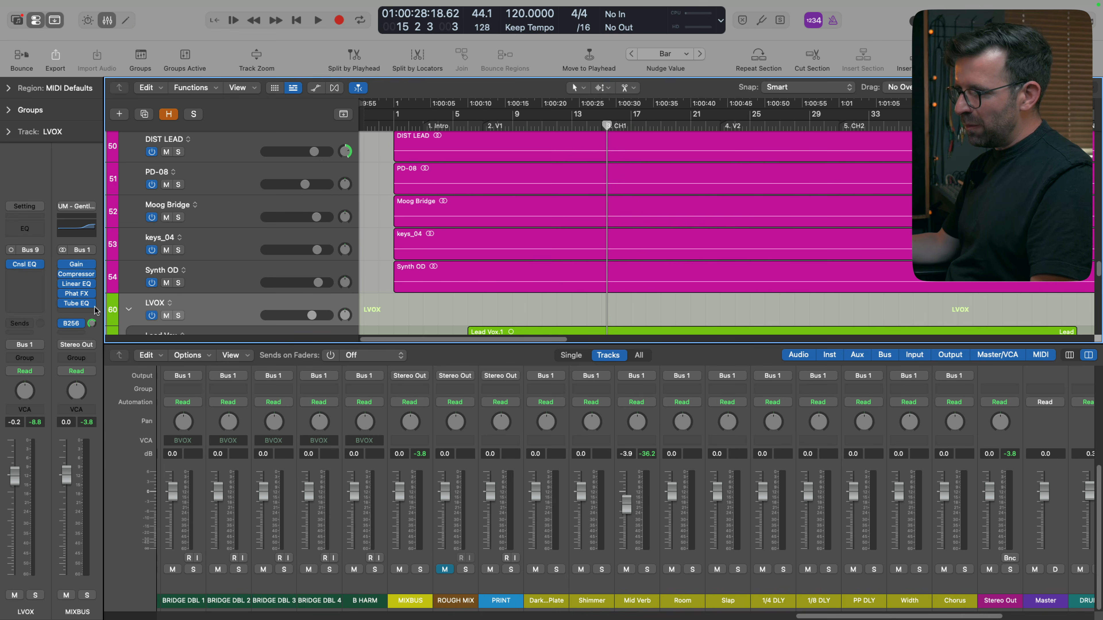
click(24, 332)
mouse_move(57, 423)
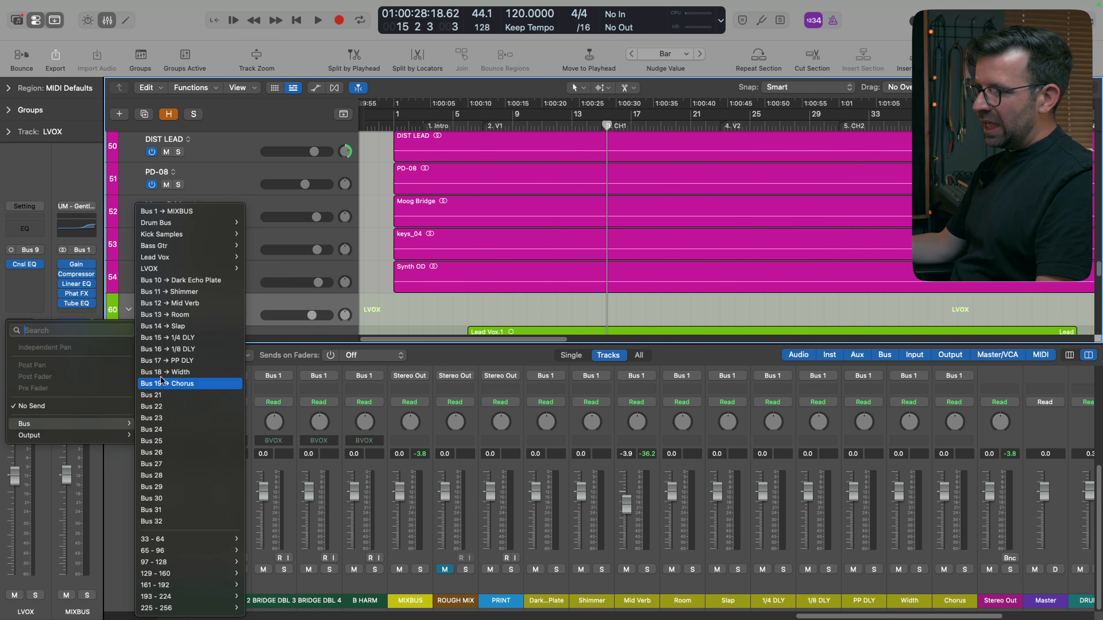
click(207, 368)
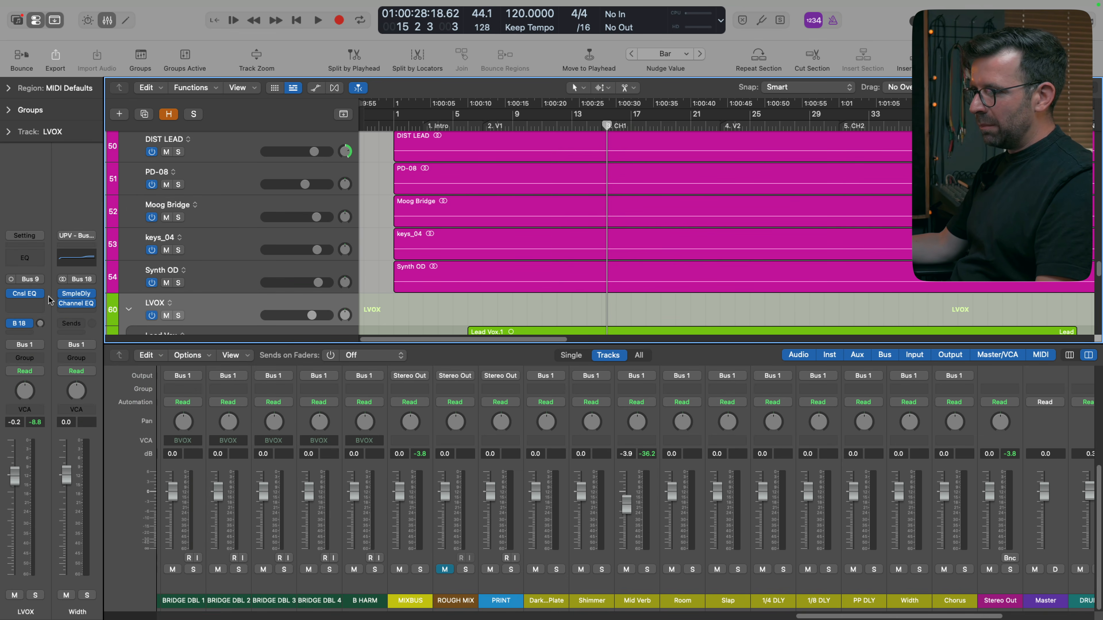
Examine the Width aux's Sample Delay and its Channel EQ, keeping the EQ's processing on Side Only
click(77, 295)
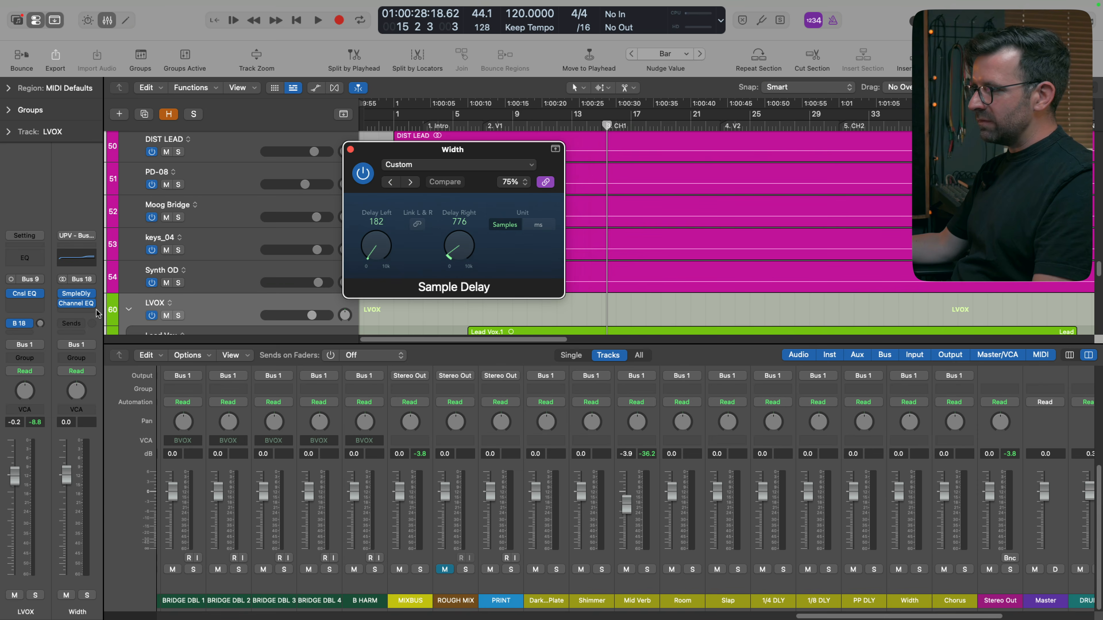
click(76, 304)
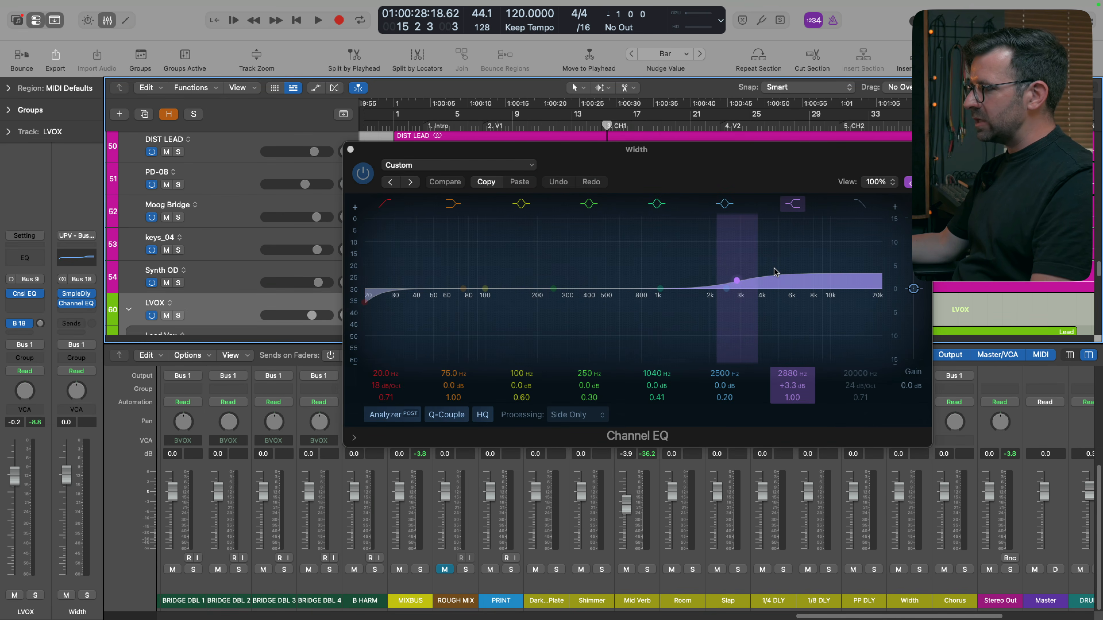
click(578, 416)
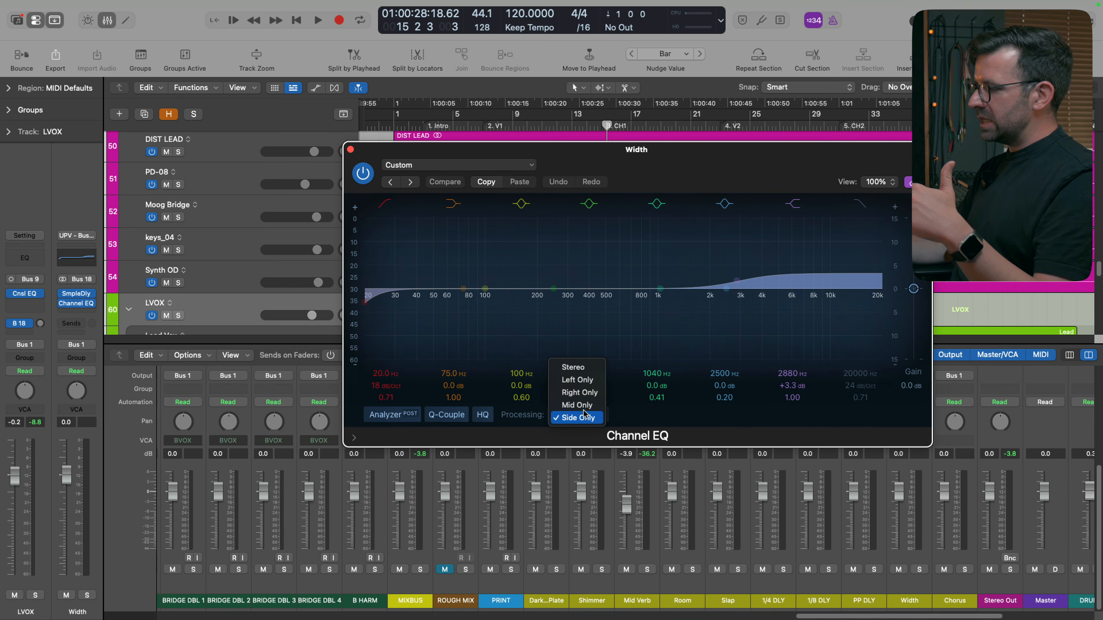
click(582, 417)
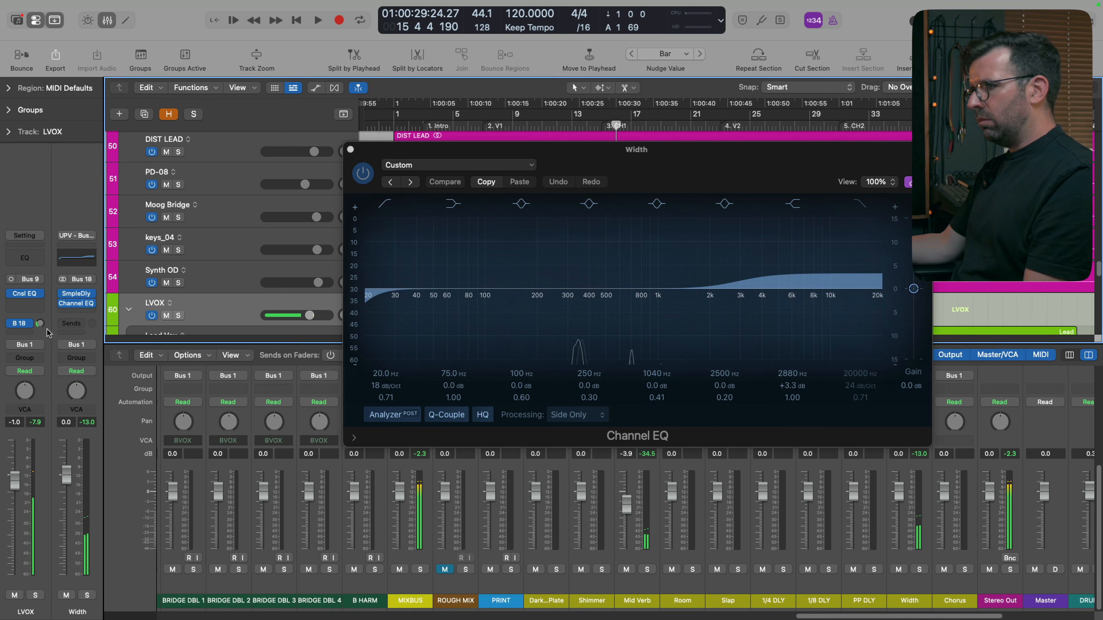
Audition the vocal during playback with LVOX's Width send bypassed and re-enabled, and solo the LVOX stack
key(alt+comma)
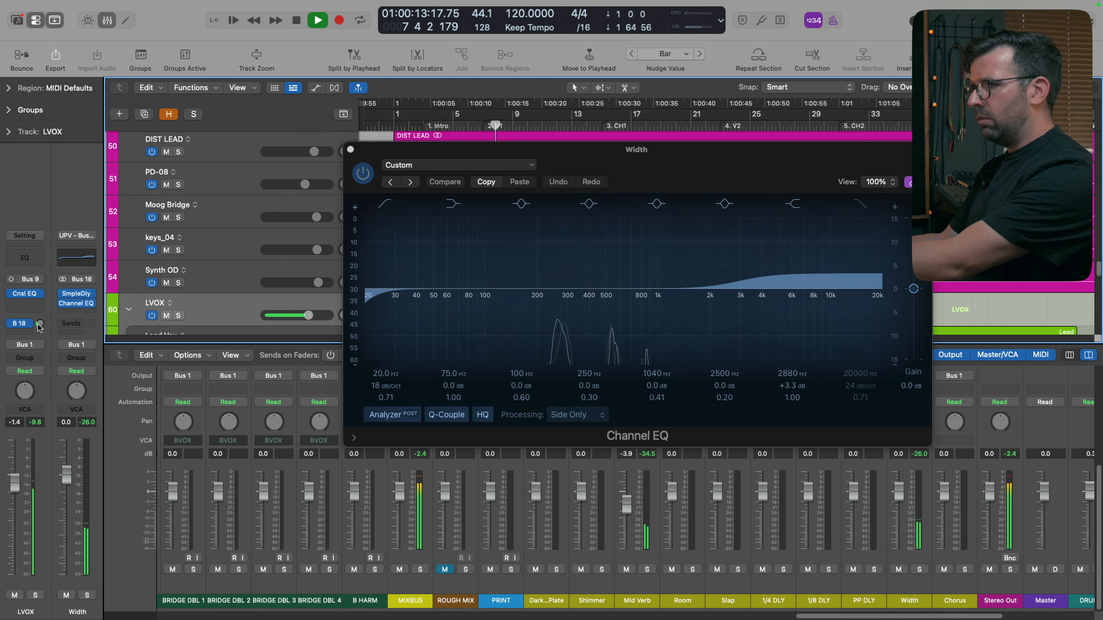
click(12, 324)
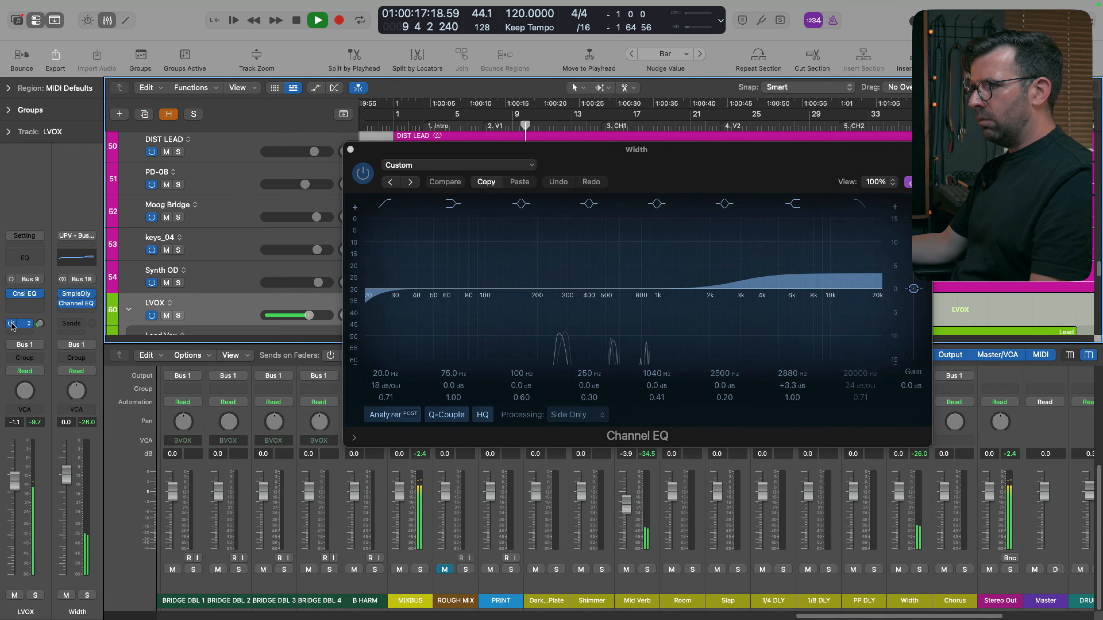
key(s)
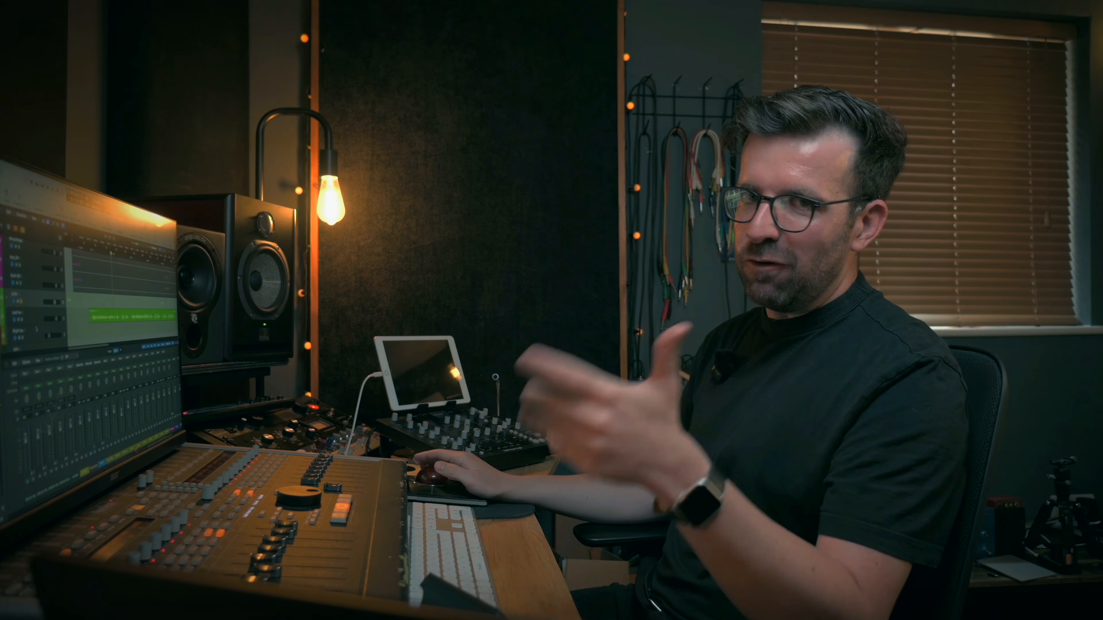
Add a send from LVOX to the Room aux on Bus 13 and select the Room channel in the mixer
scroll(37, 329, down, 3)
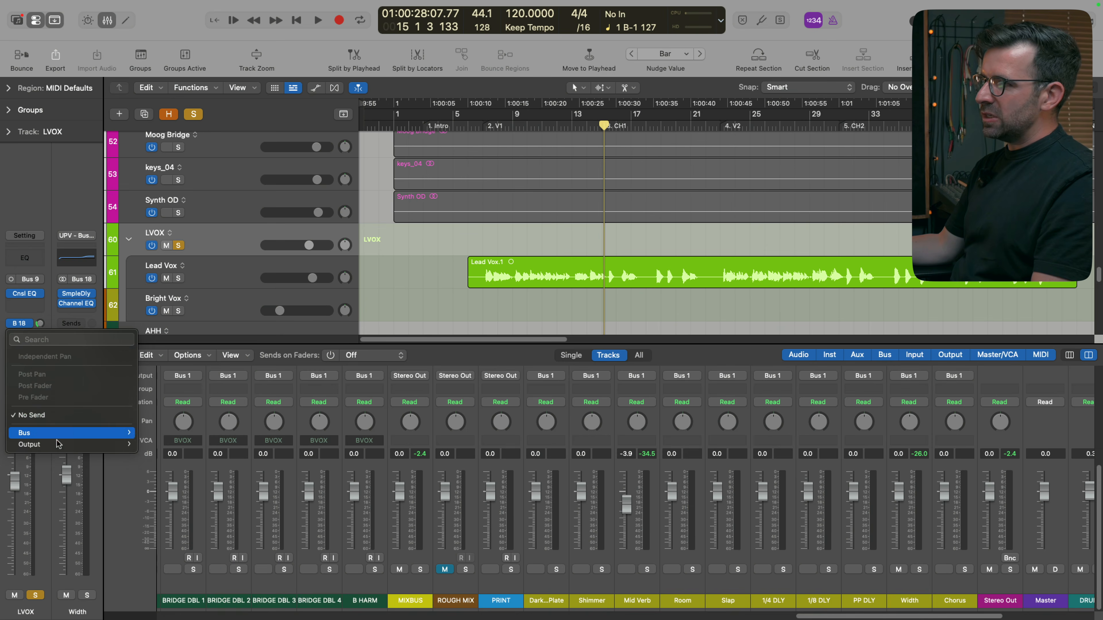
mouse_move(57, 433)
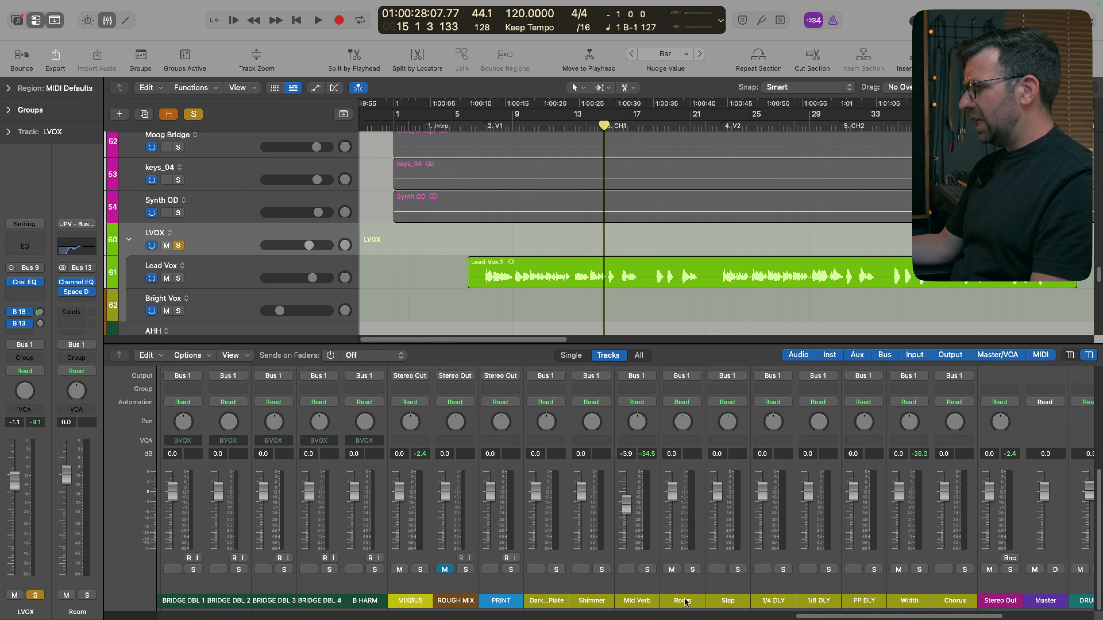
click(685, 602)
scroll(716, 530, up, 5)
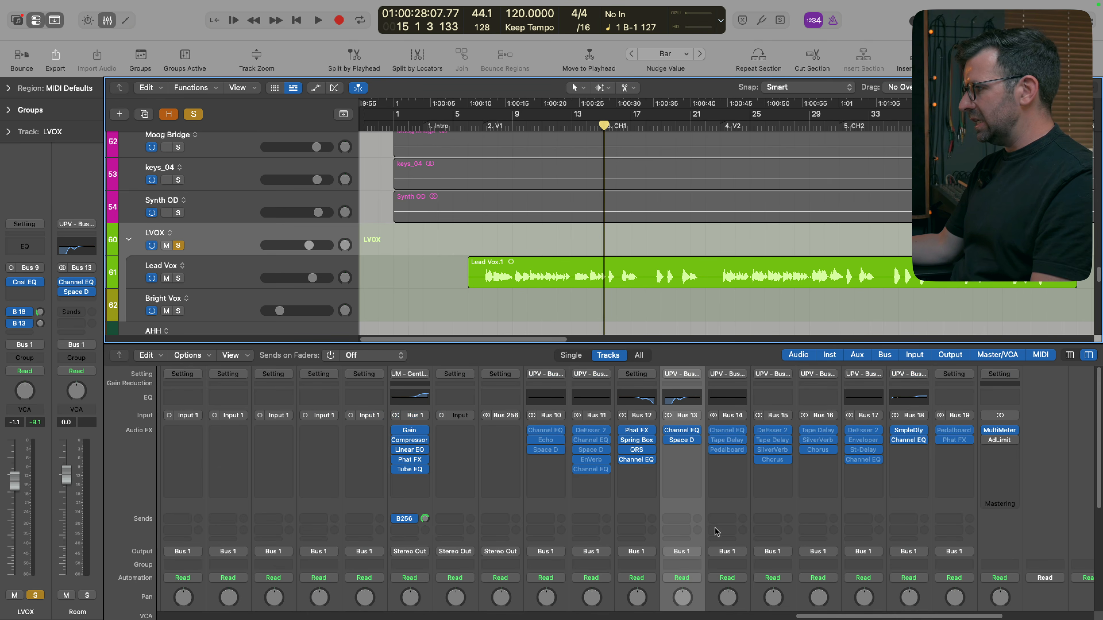
Examine the Room aux's channel strip setting, its Channel EQ curve and its Space Designer reverb, closing each plug-in window
click(686, 375)
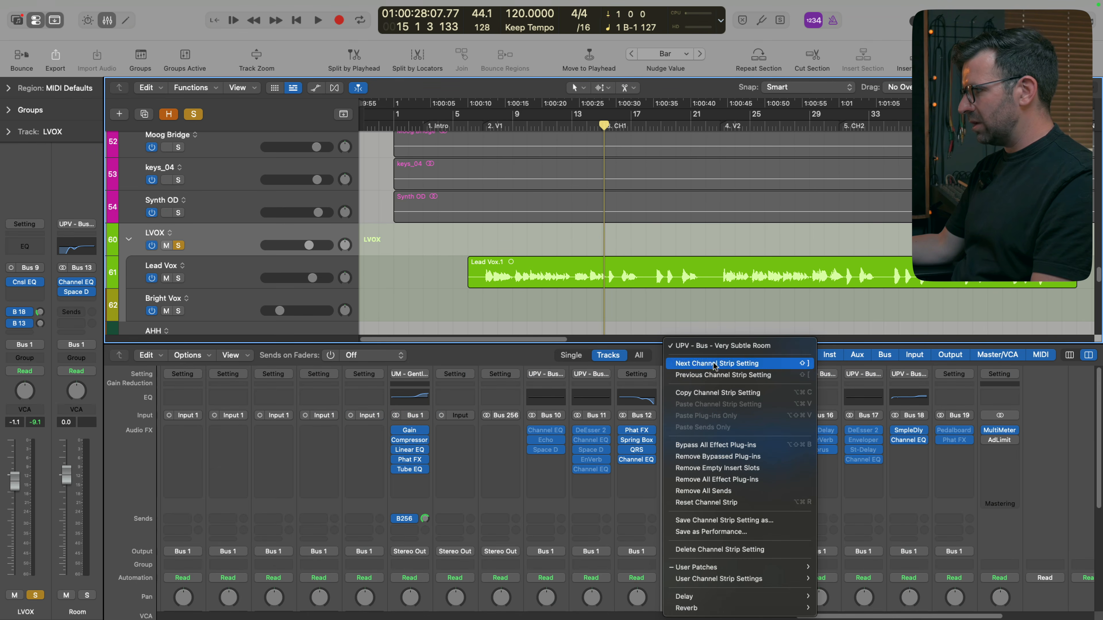
click(641, 481)
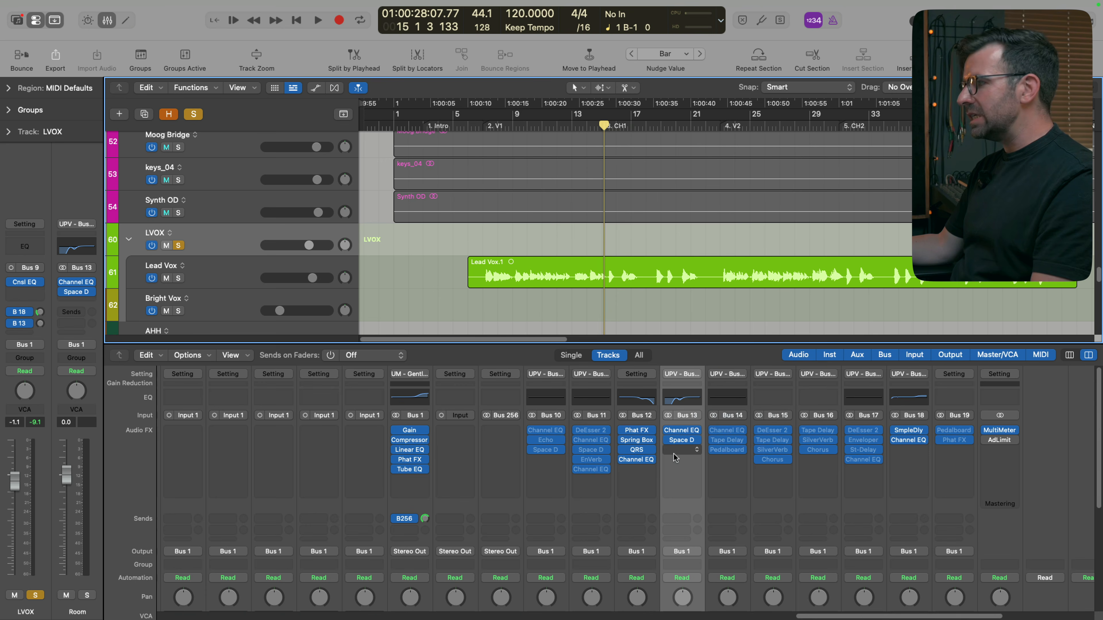
click(682, 439)
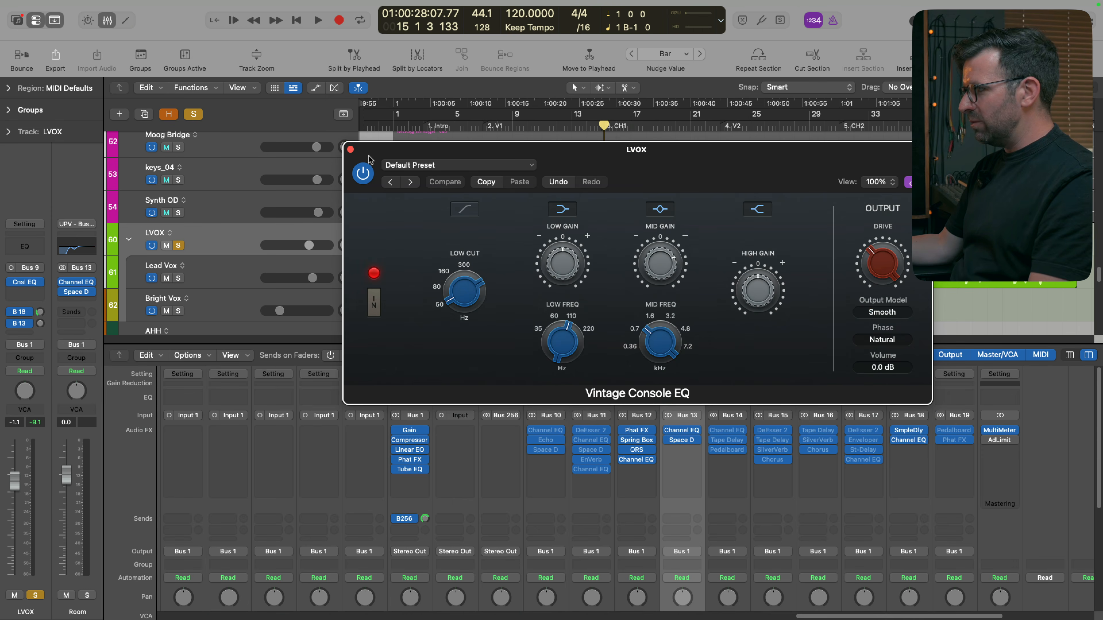
click(350, 150)
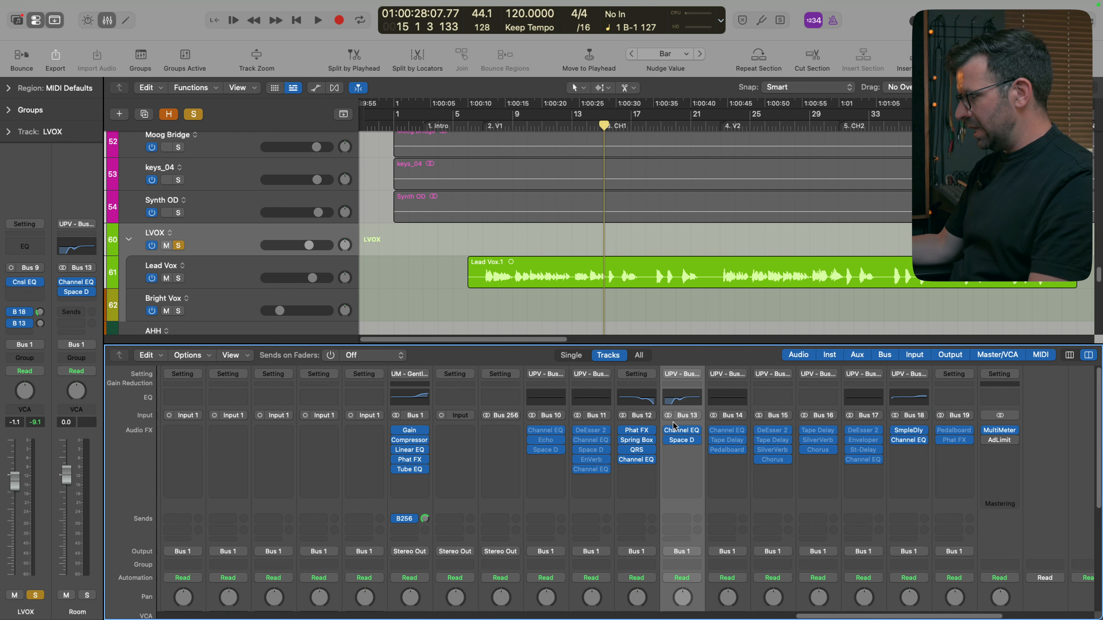
click(686, 431)
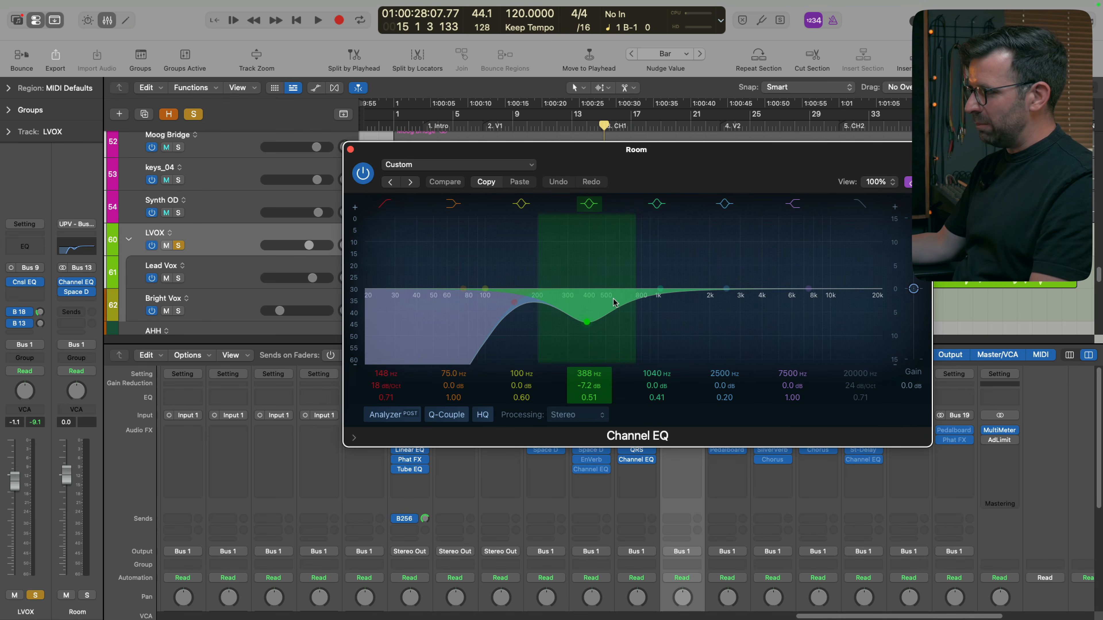
click(350, 149)
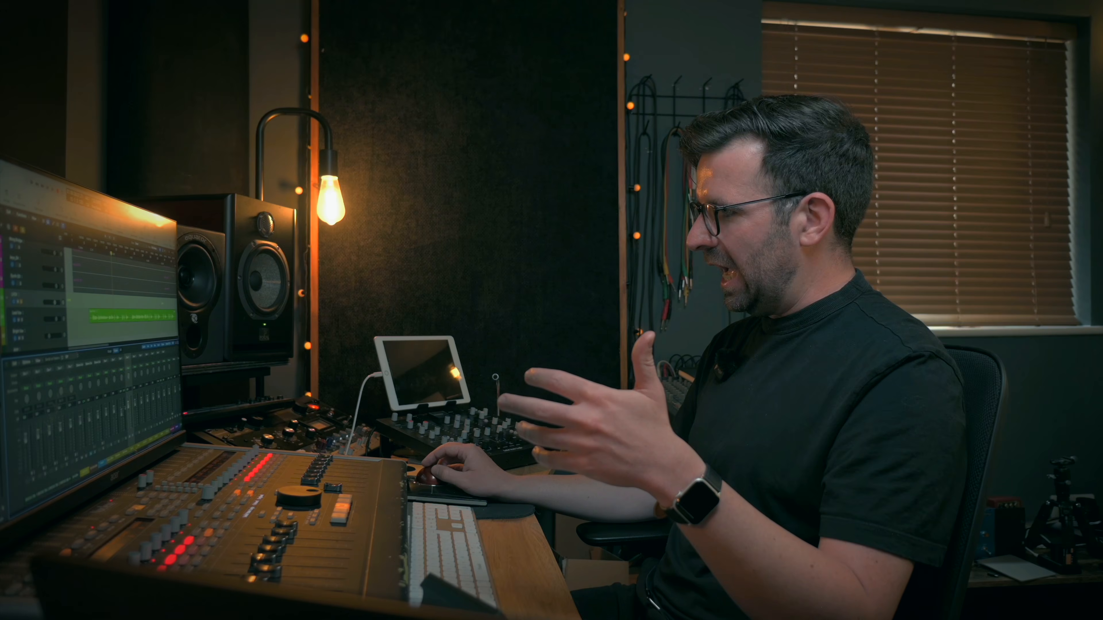
click(122, 383)
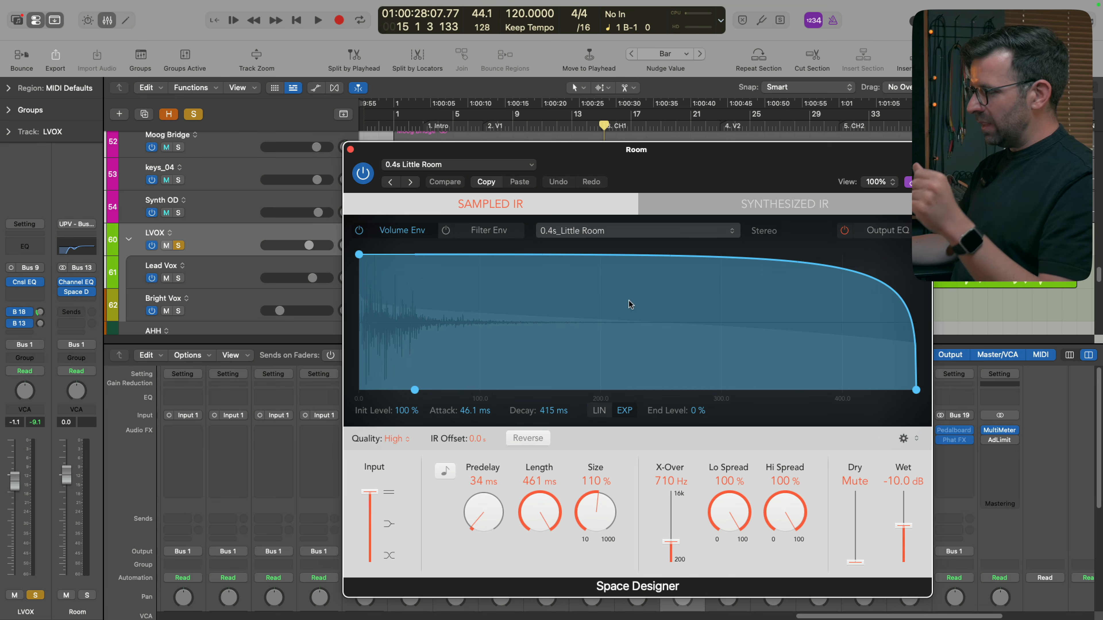
click(351, 149)
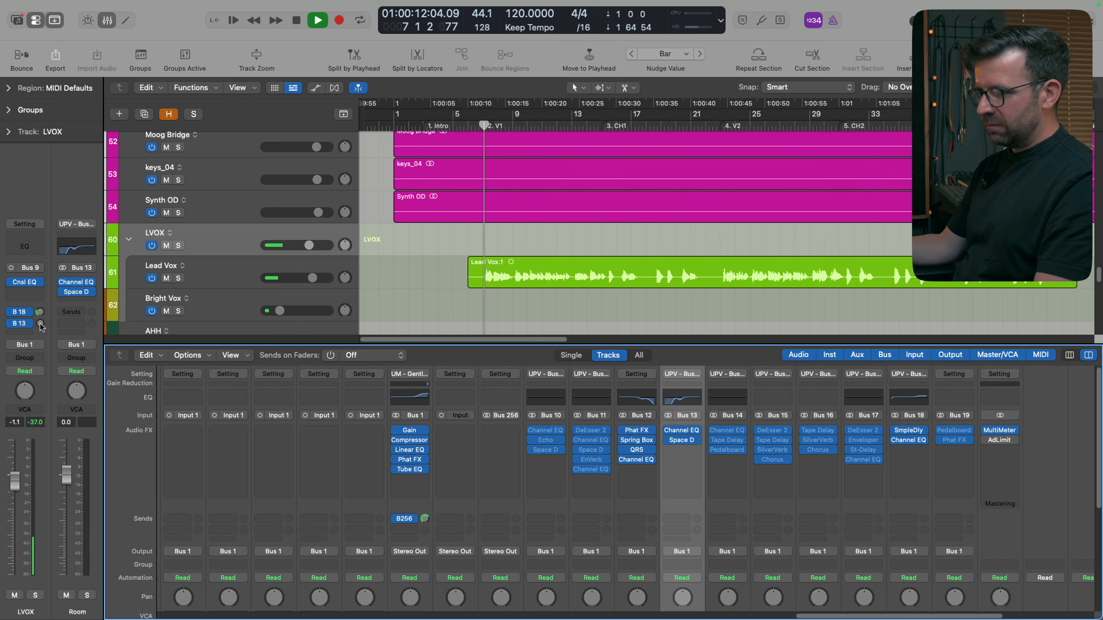
Raise LVOX's send level to Room during playback, and add another send to the Dark Echo Plate aux on Bus 10
drag(42, 326, 48, 280)
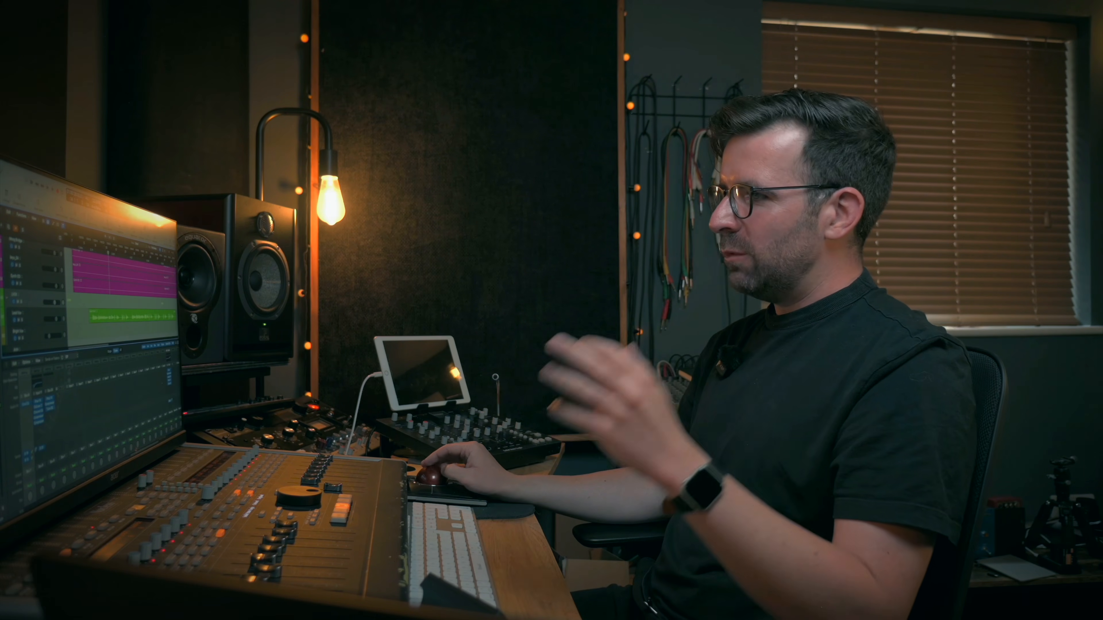
scroll(96, 425, down, 5)
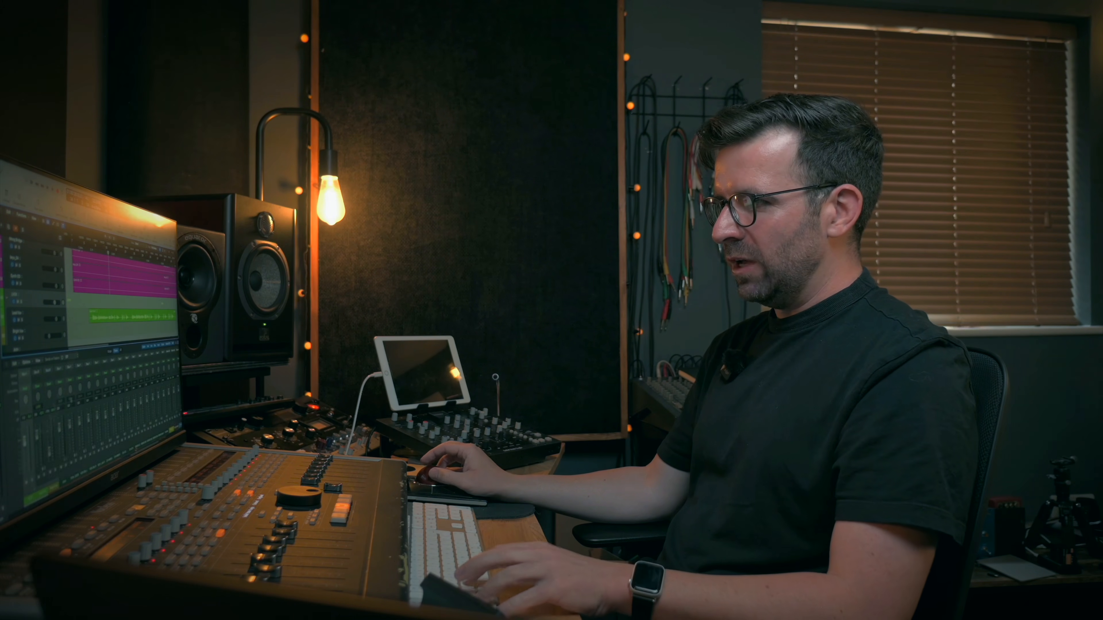
scroll(96, 426, left, 3)
scroll(96, 425, up, 3)
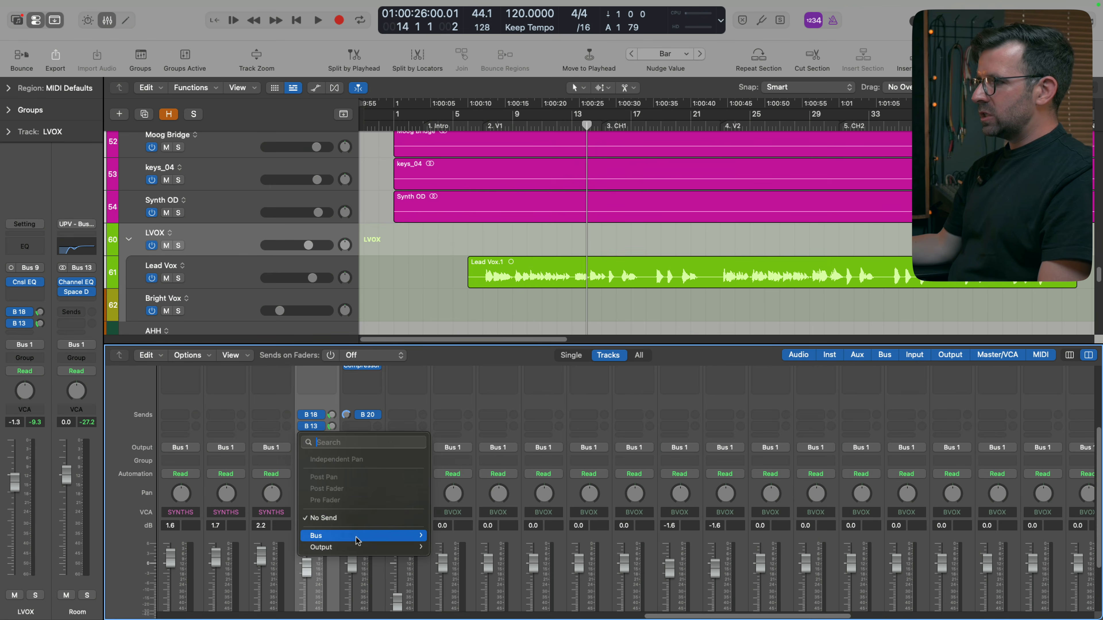
mouse_move(357, 536)
click(502, 281)
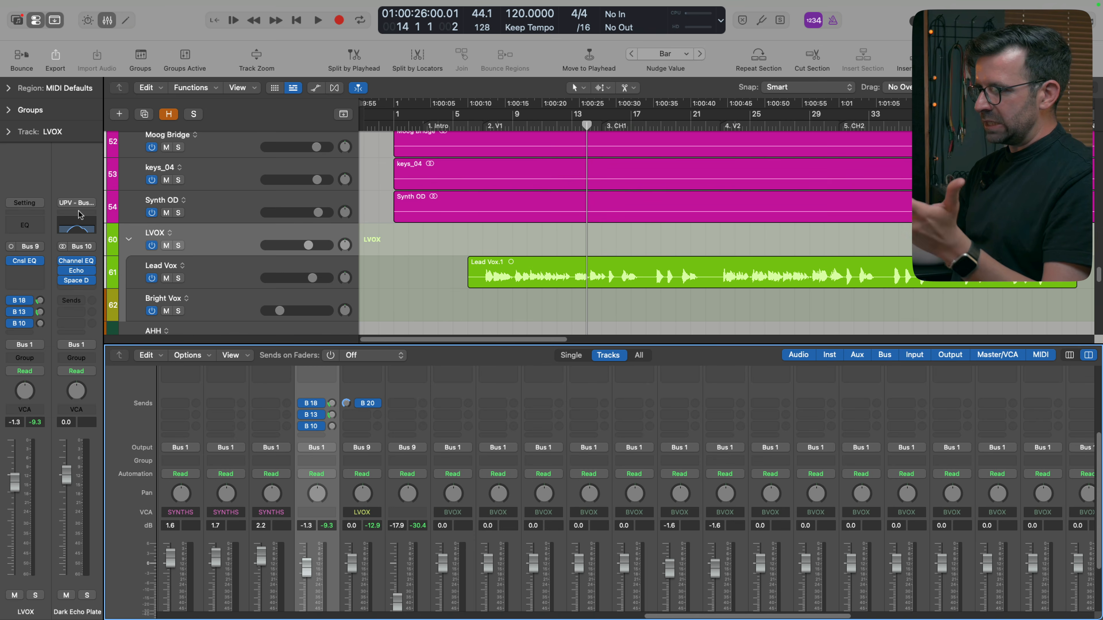
Examine the Channel EQ, Echo and Space Designer settings on the Dark Echo Plate aux
click(77, 261)
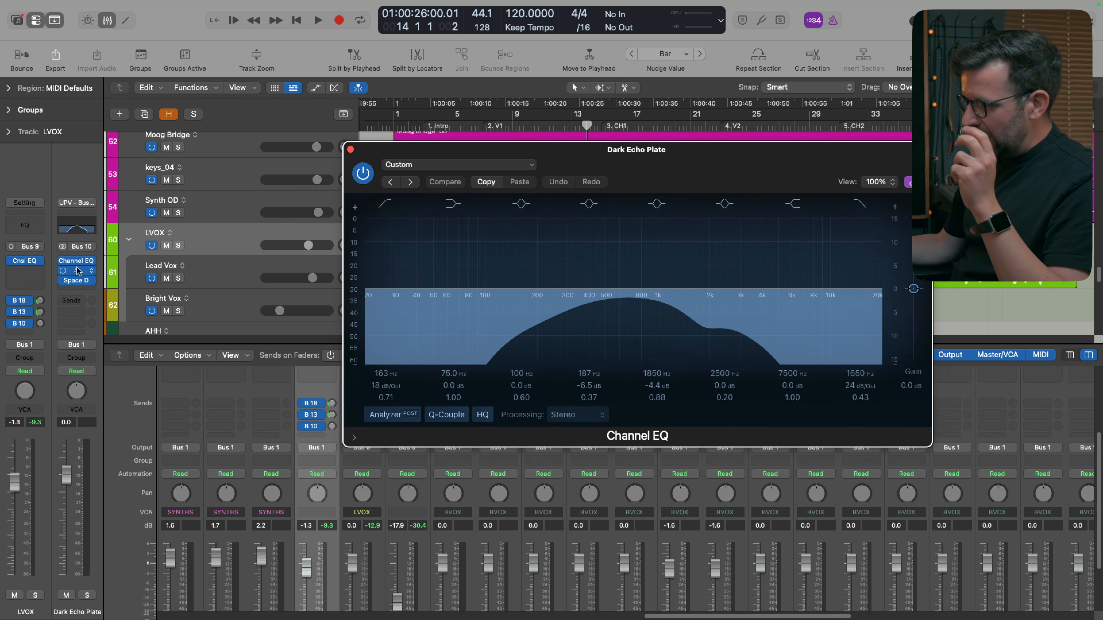
click(77, 272)
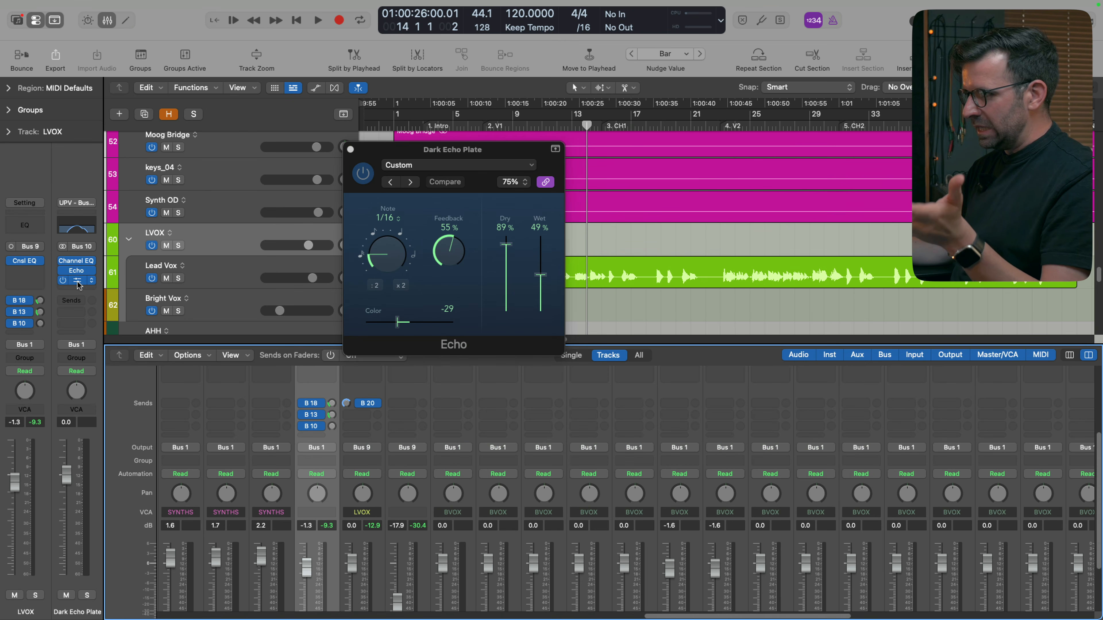
click(78, 282)
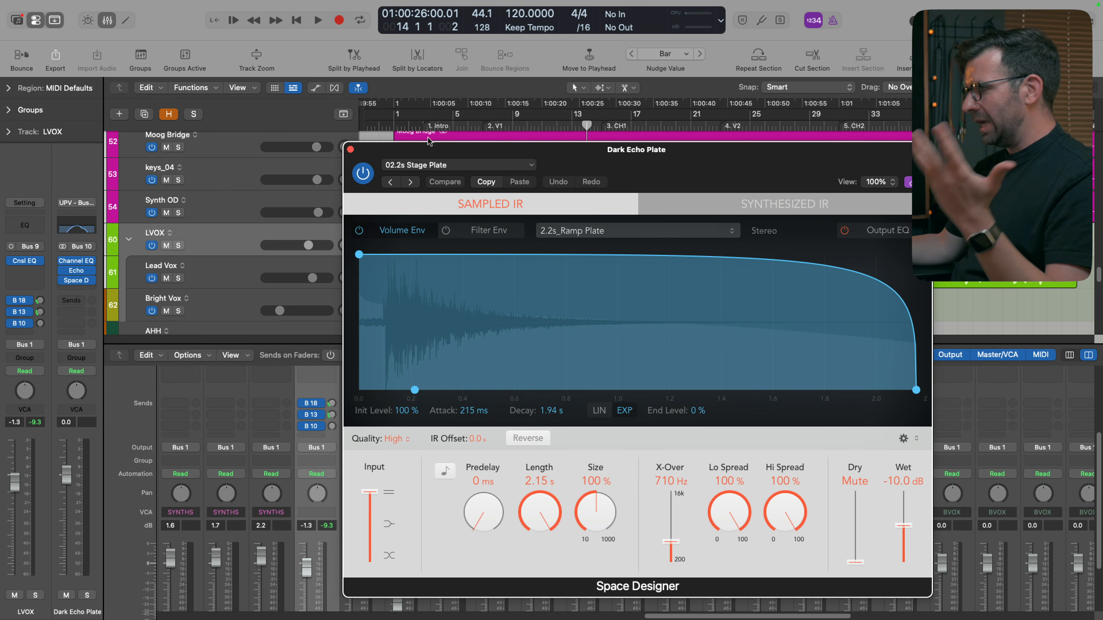
click(350, 149)
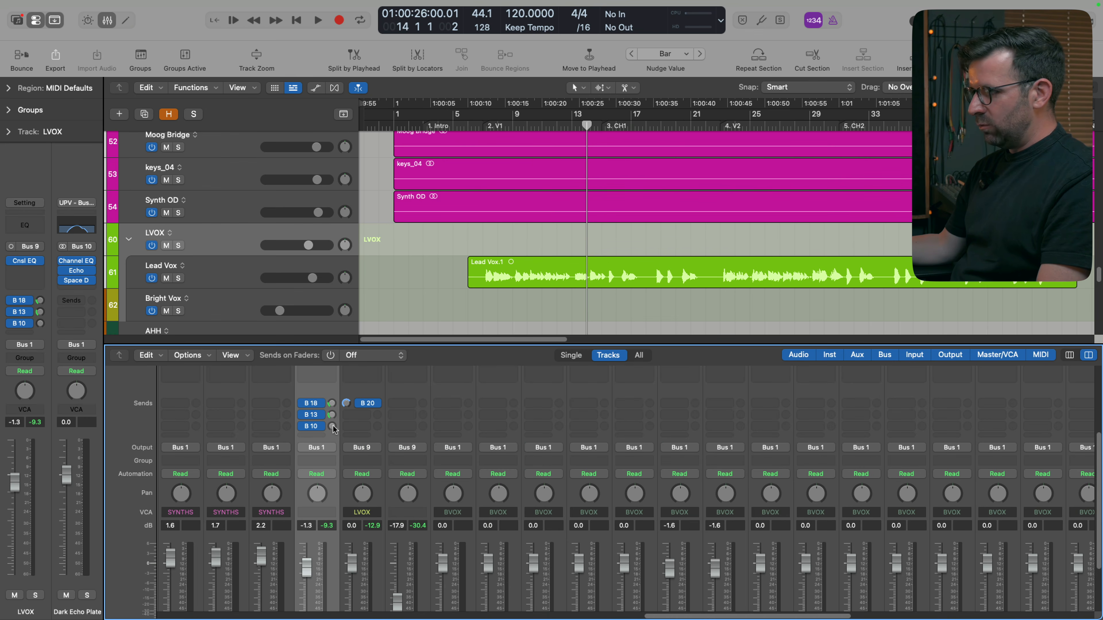
Set LVOX's Bus 10 send to about -8.9 dB during playback, and load the 03.1s Midnight Plate preset in Dark Echo Plate's Space Designer
key(space)
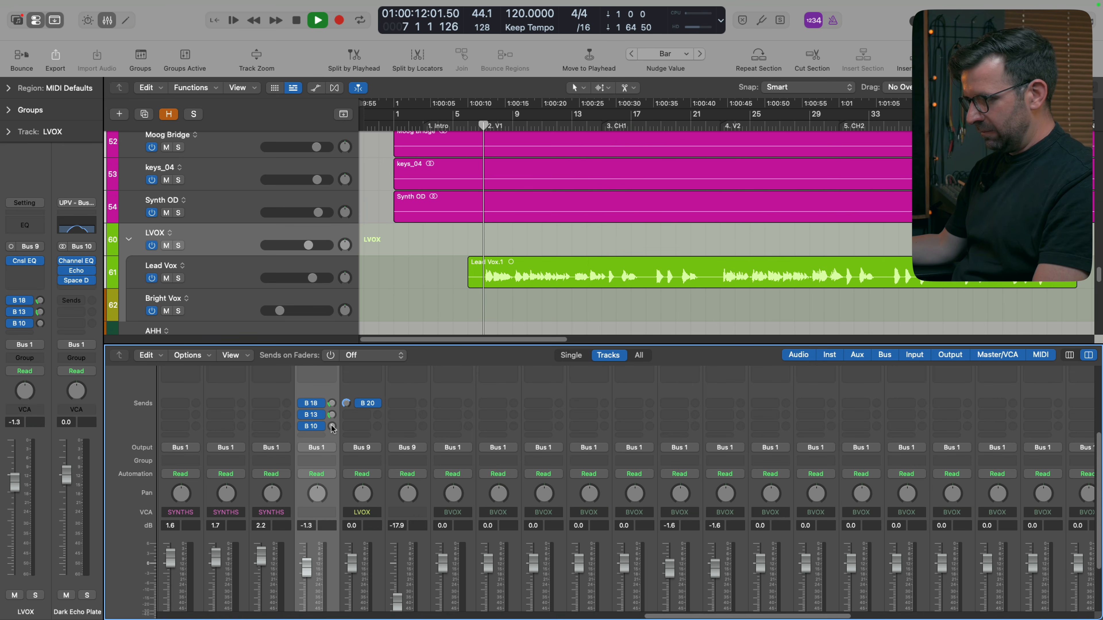
drag(332, 427, 311, 415)
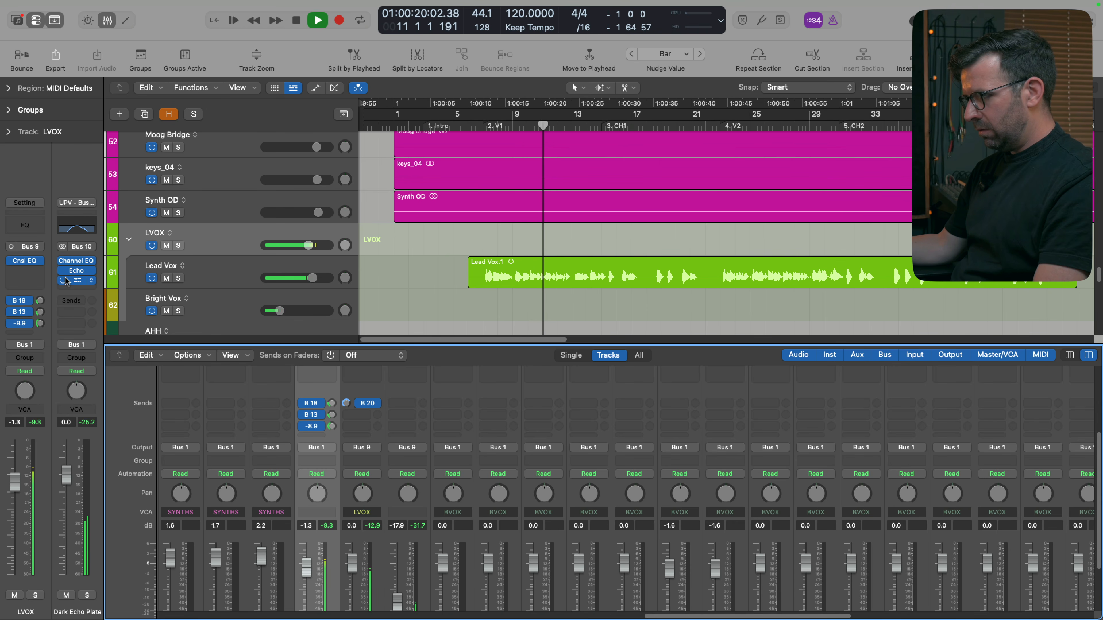
click(74, 280)
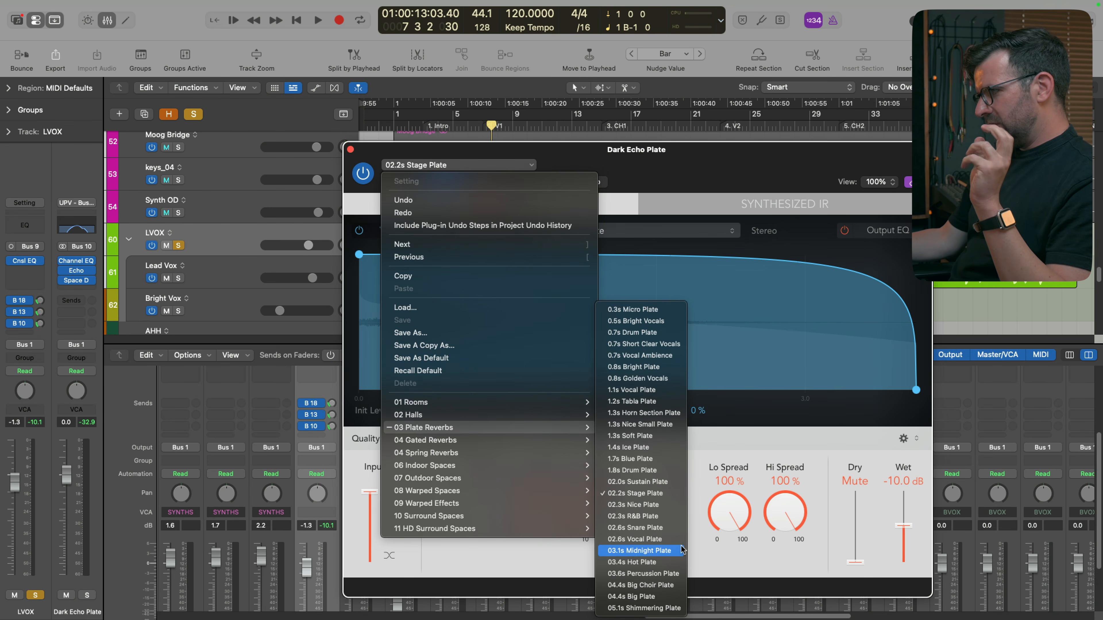
click(652, 550)
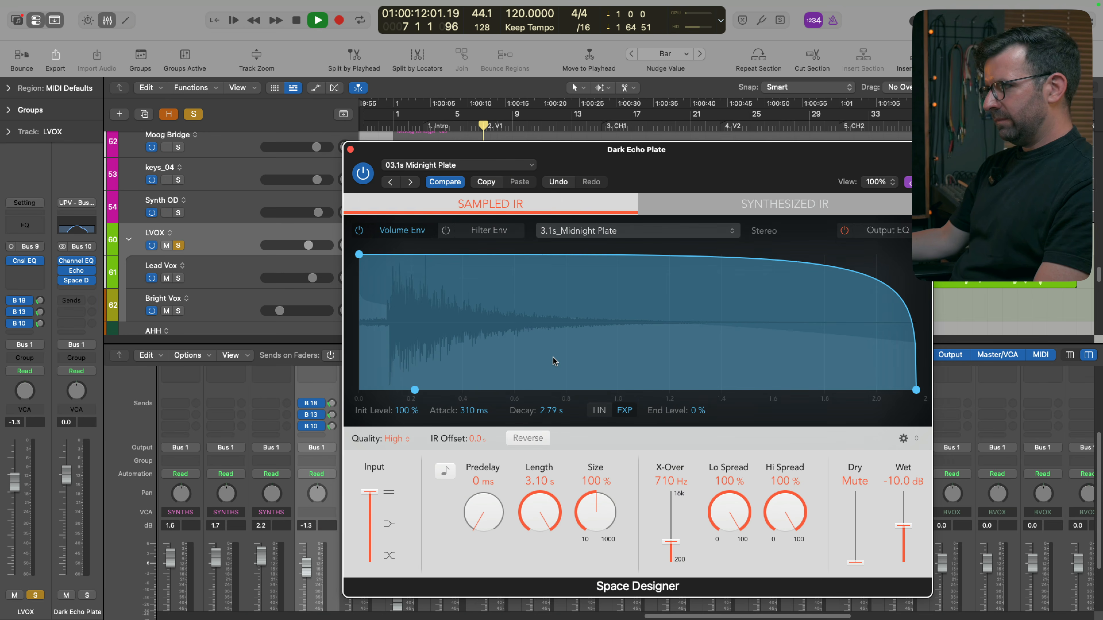
key(space)
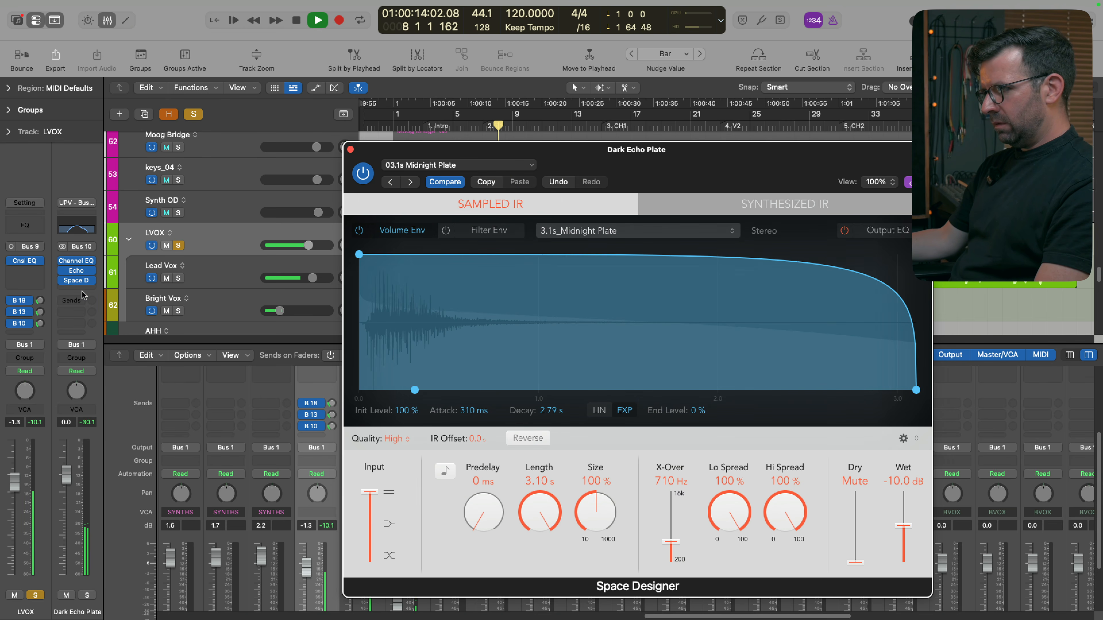
Shape Dark Echo Plate's Channel EQ with a 274 Hz low cut, -8.9 dB at 290 Hz, -1.8 dB at 2020 Hz and a 2020 Hz high cut
click(80, 265)
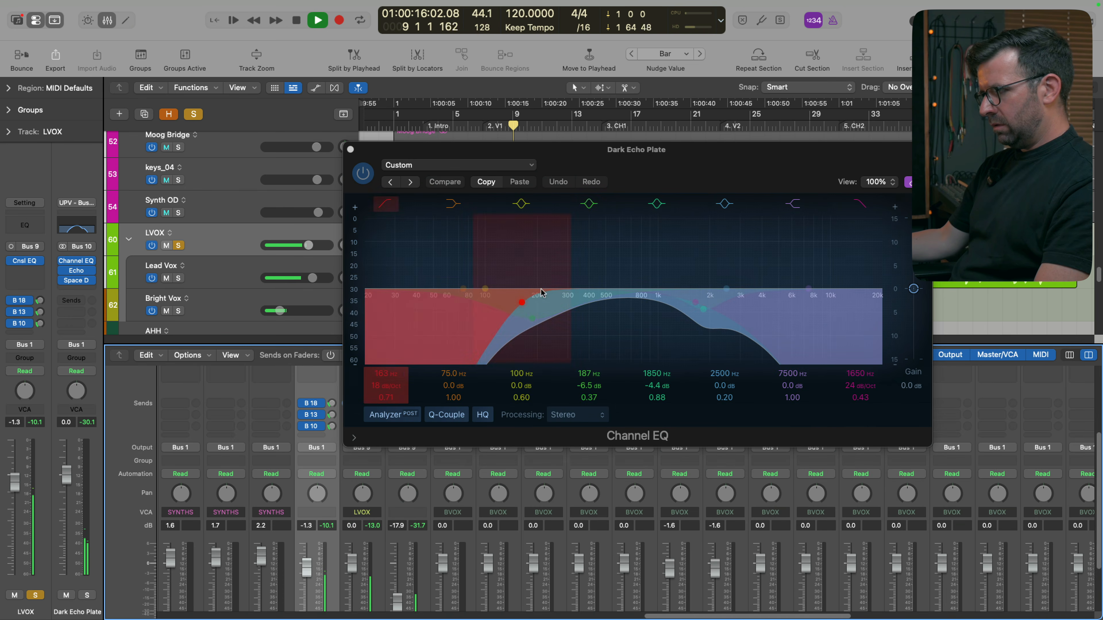
drag(560, 241, 565, 333)
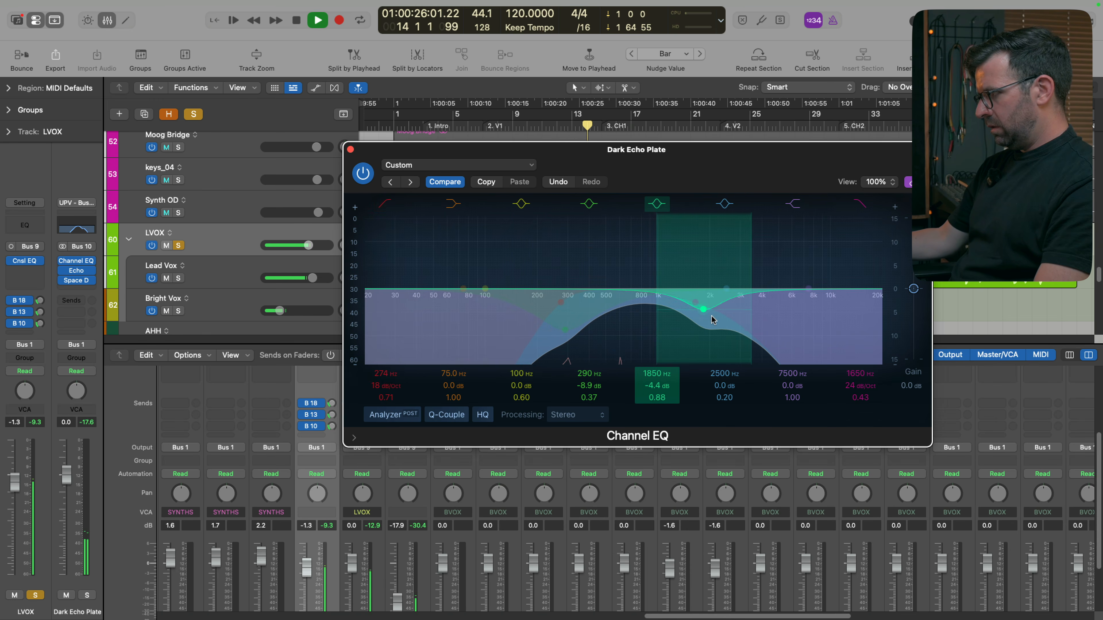
mouse_move(712, 316)
mouse_down()
mouse_move(728, 312)
mouse_move(717, 299)
mouse_up()
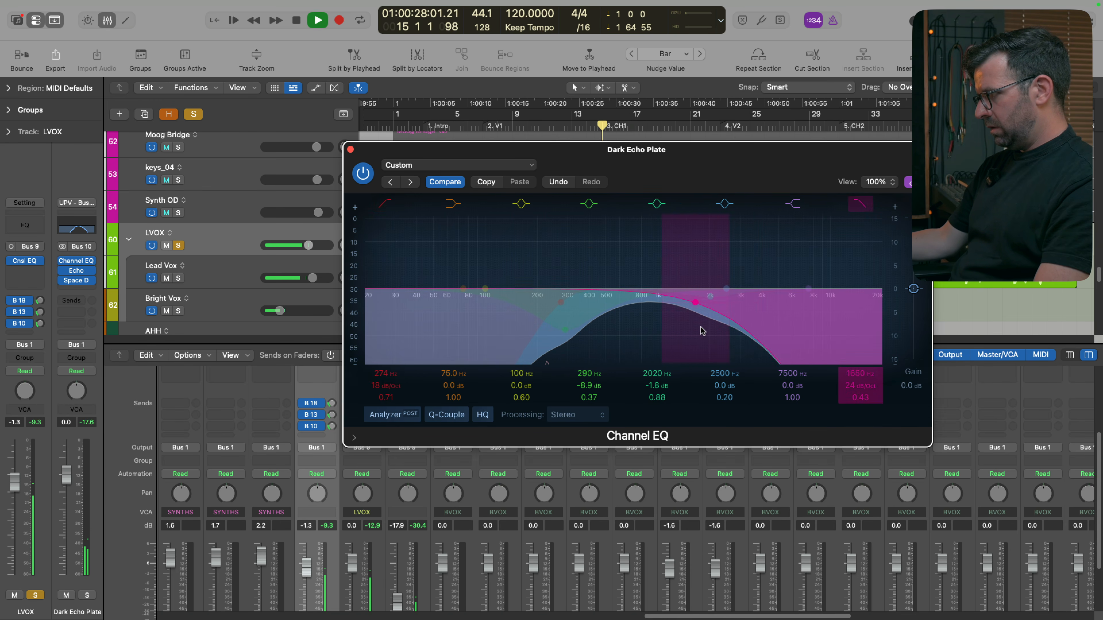
drag(705, 337, 731, 331)
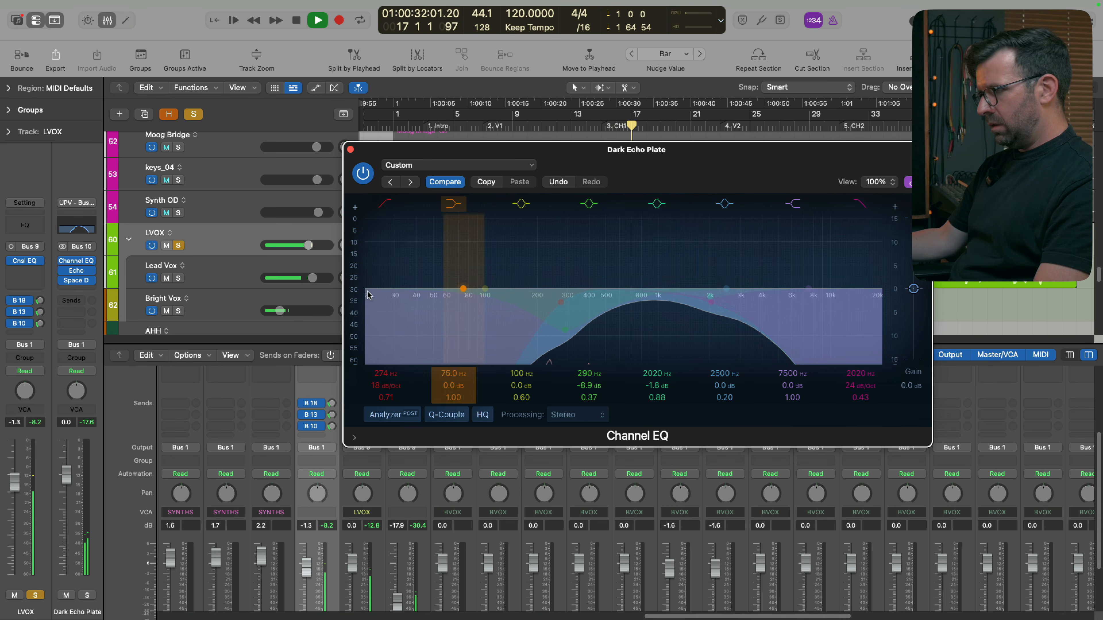
key(space)
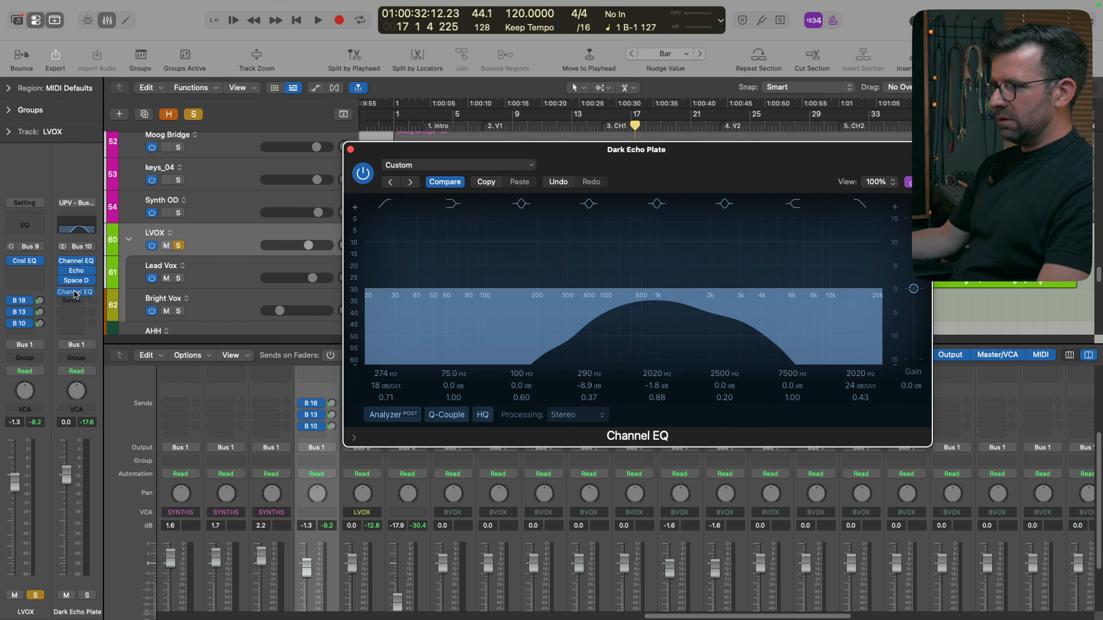
Move Dark Echo Plate's Channel EQ after Echo and Space Designer, and set its low cut to 202 Hz and high cut to 1650 Hz
drag(79, 287, 77, 289)
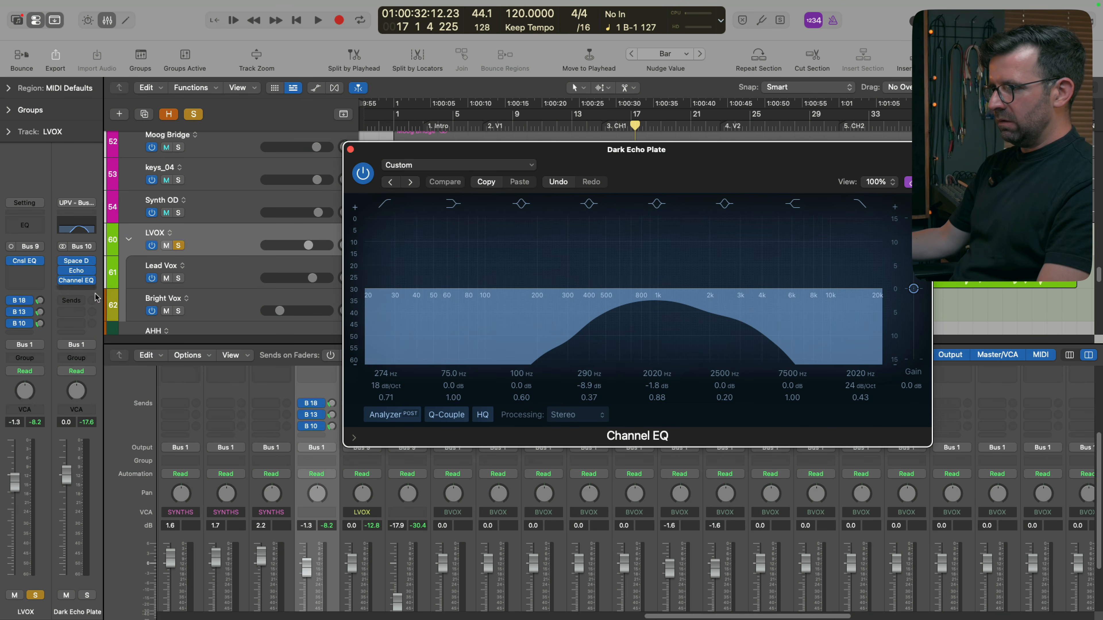
key(space)
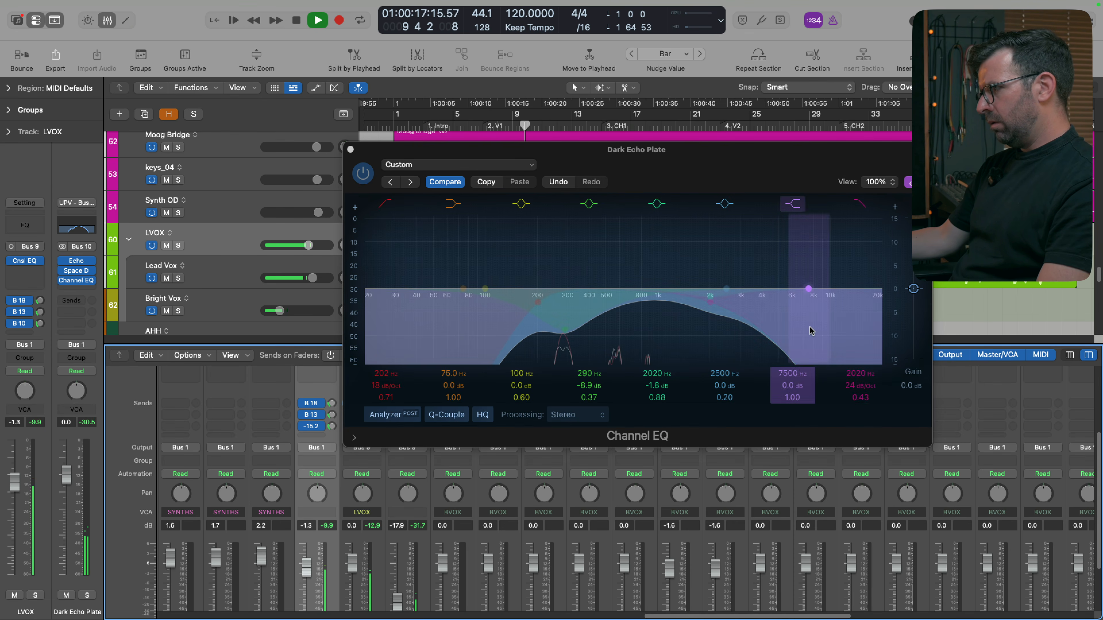
drag(739, 326, 723, 335)
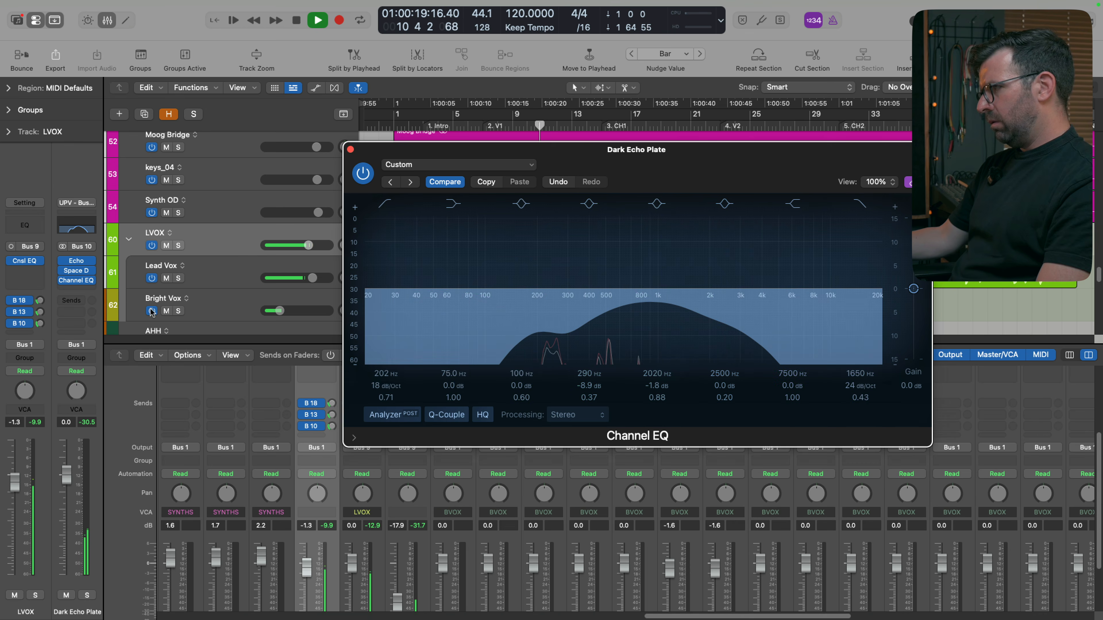
Compare the mix without LVOX's Bus 10 send, rebalance its Bus 10 and Bus 13 sends, and lower the LVOX fader to -2.2 dB
click(11, 323)
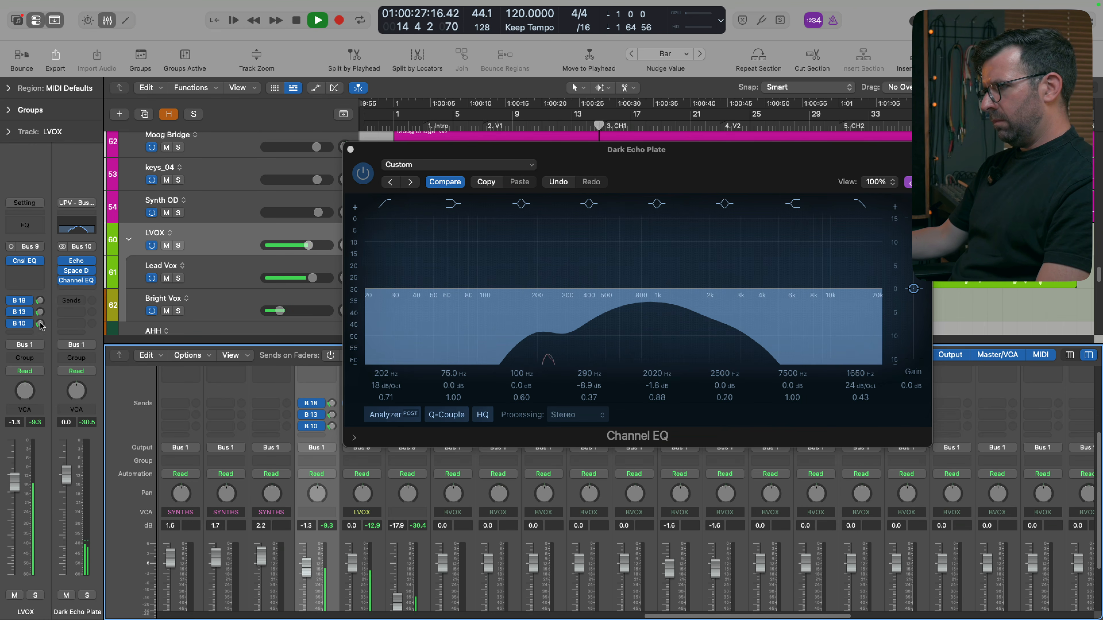
click(350, 150)
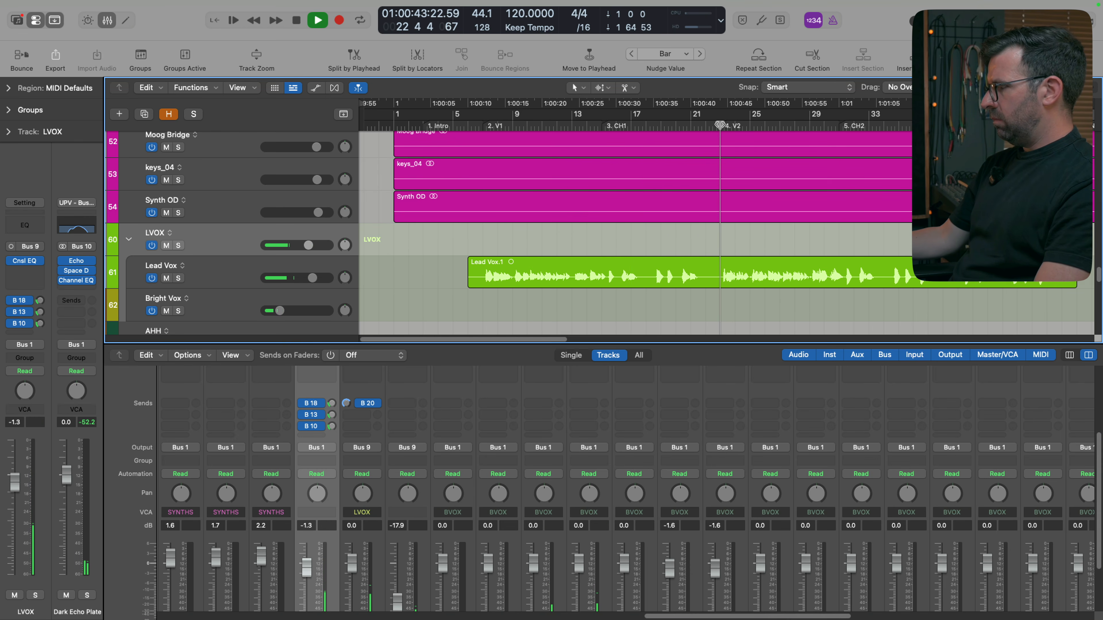
drag(40, 323, 31, 318)
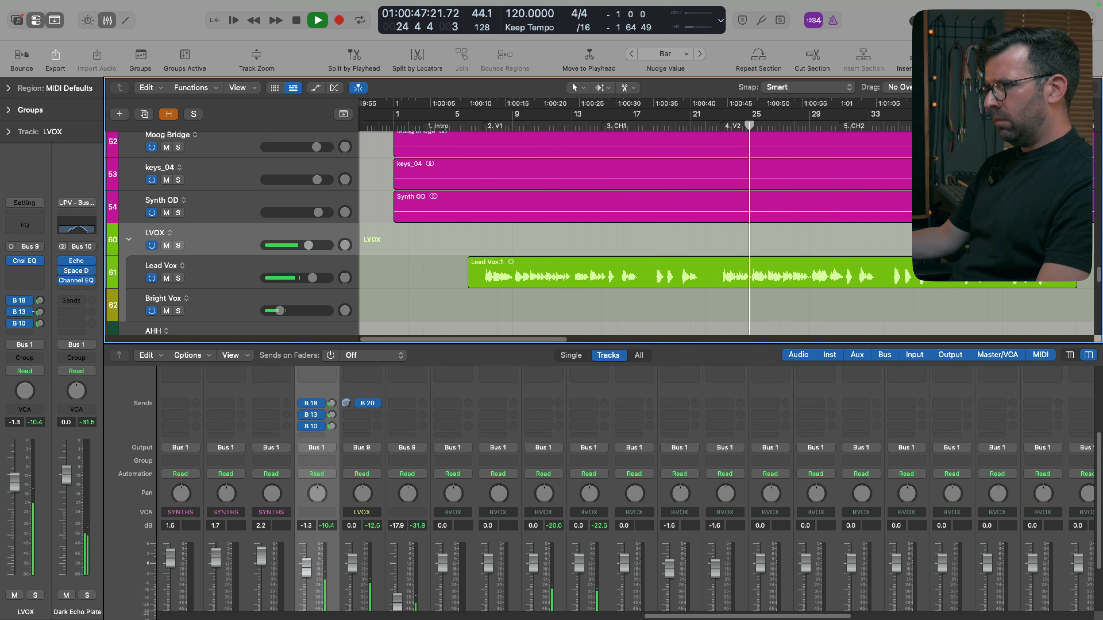
click(40, 311)
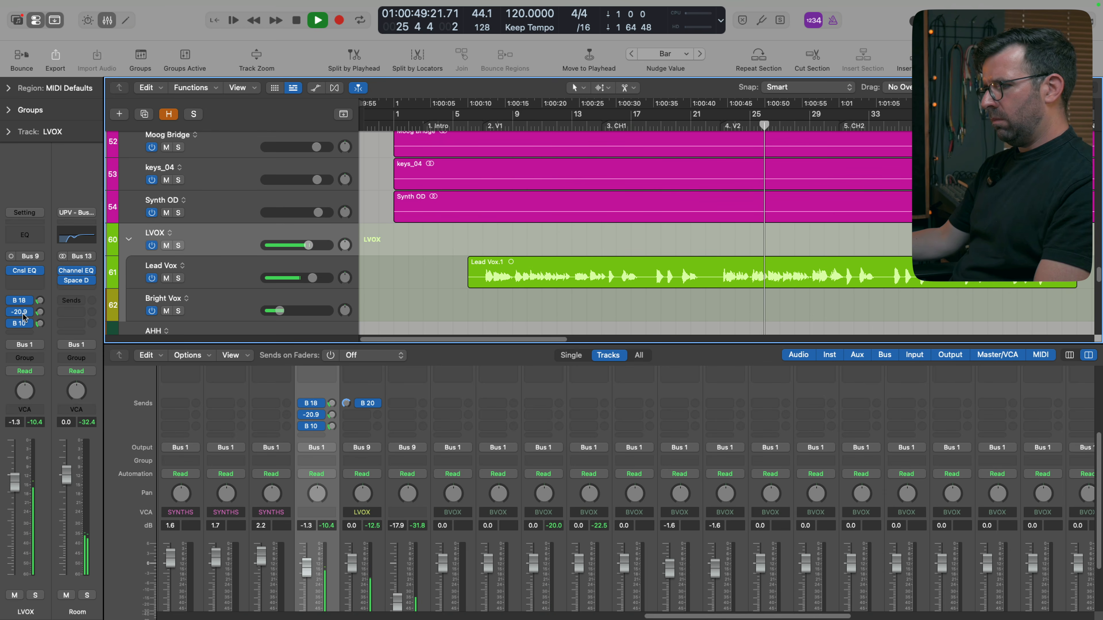
drag(15, 483, 15, 491)
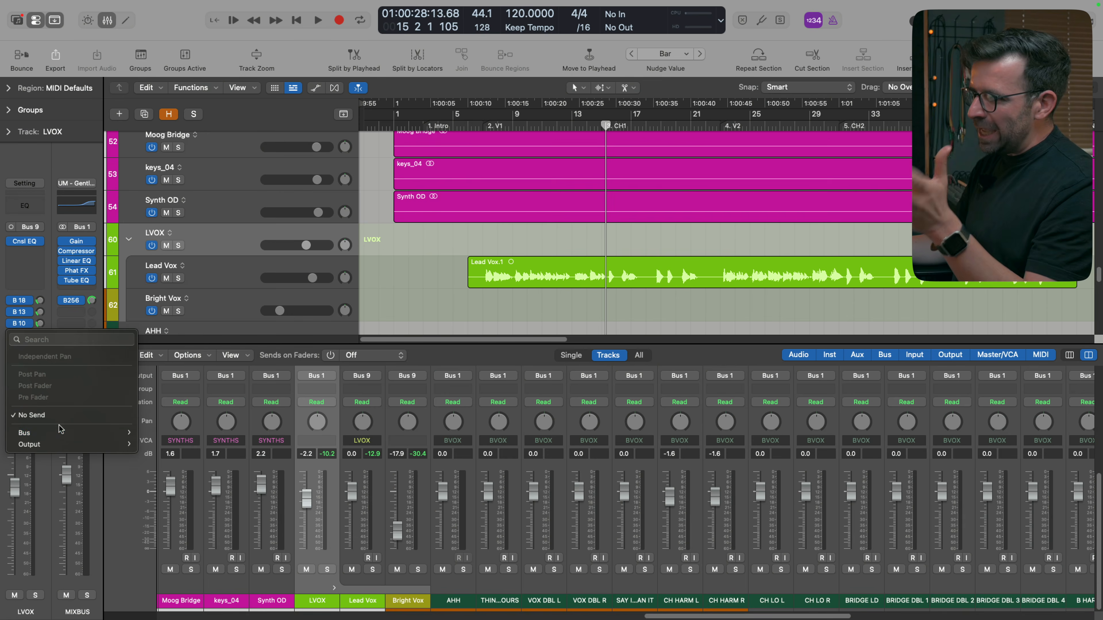
Add a Bus 16 send to the 1/8 DLY aux on LVOX and check the aux's channel strip setting
mouse_move(69, 433)
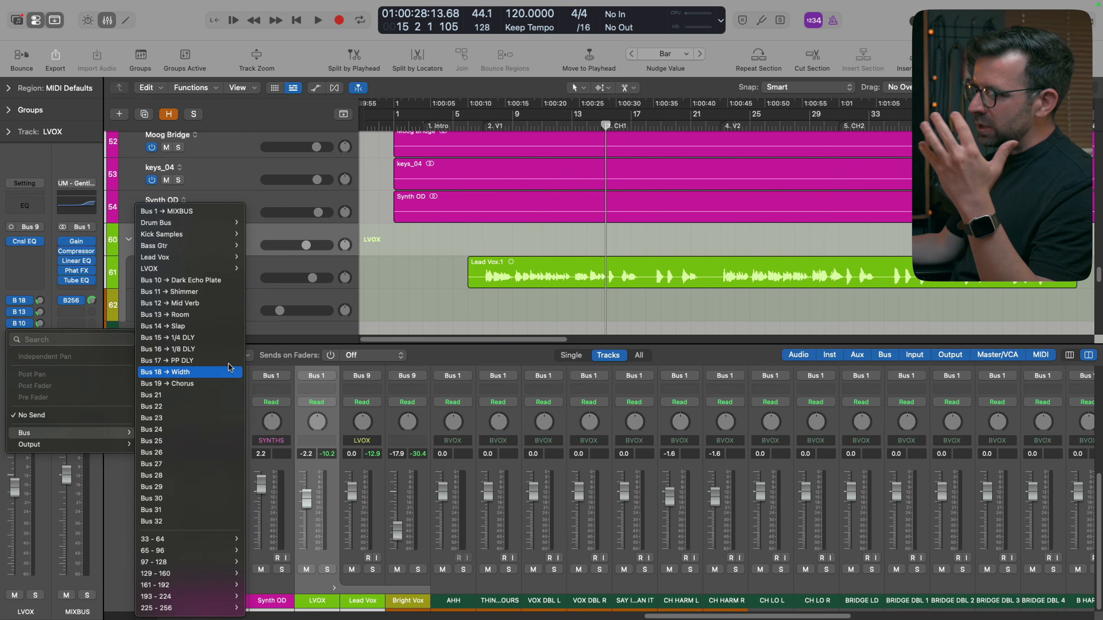
key(Escape)
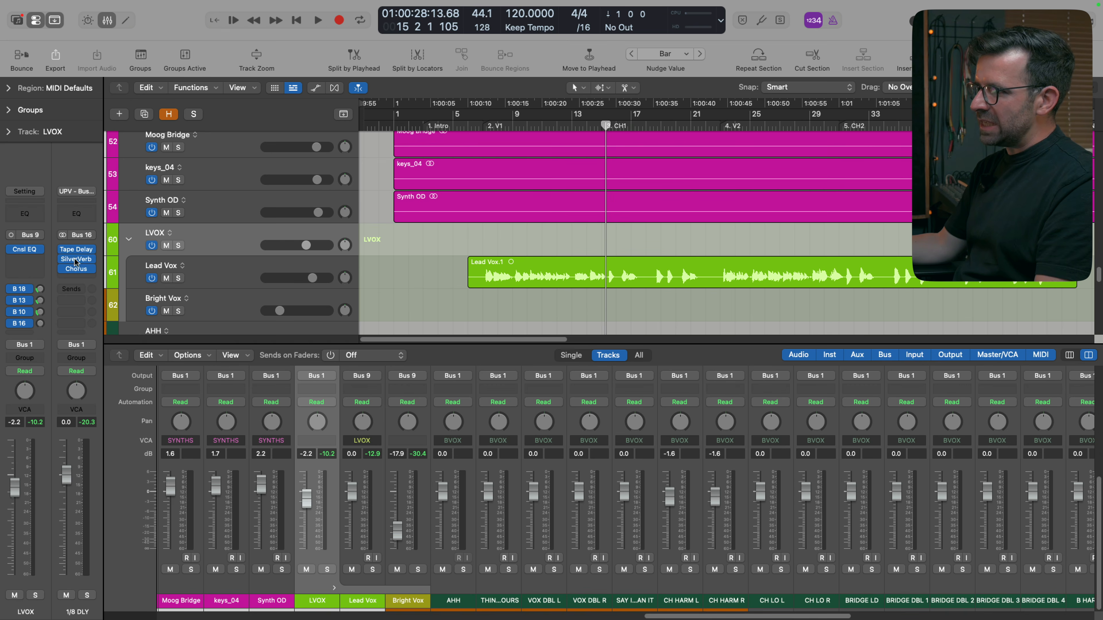
click(77, 189)
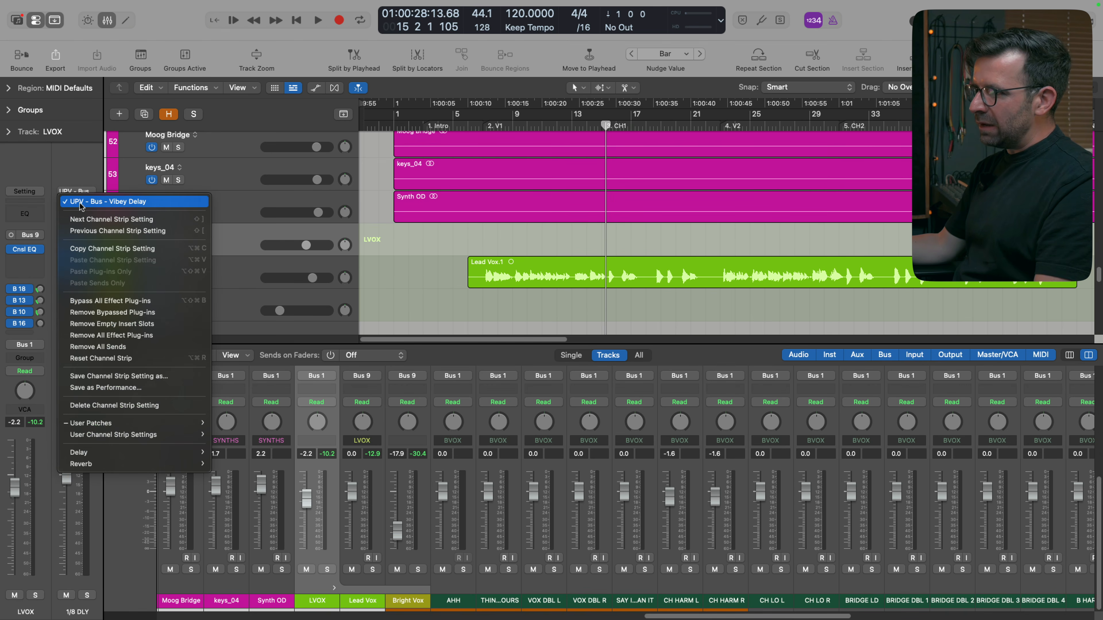
click(96, 183)
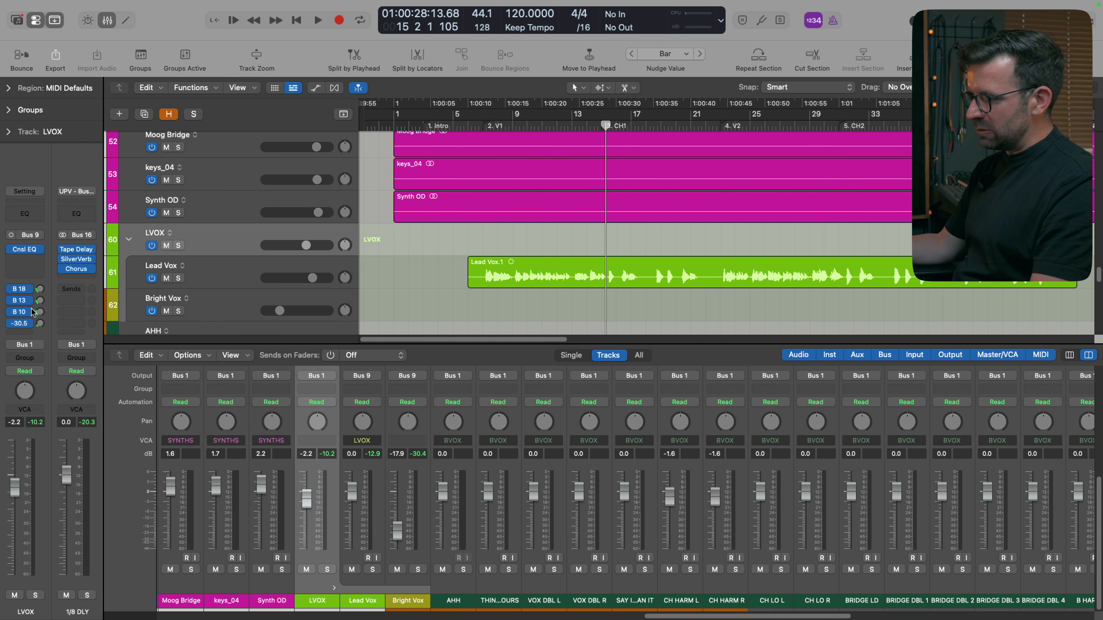
drag(34, 312, 34, 319)
Examine the Tape Delay, SilverVerb and Chorus settings on the 1/8 DLY aux
click(76, 250)
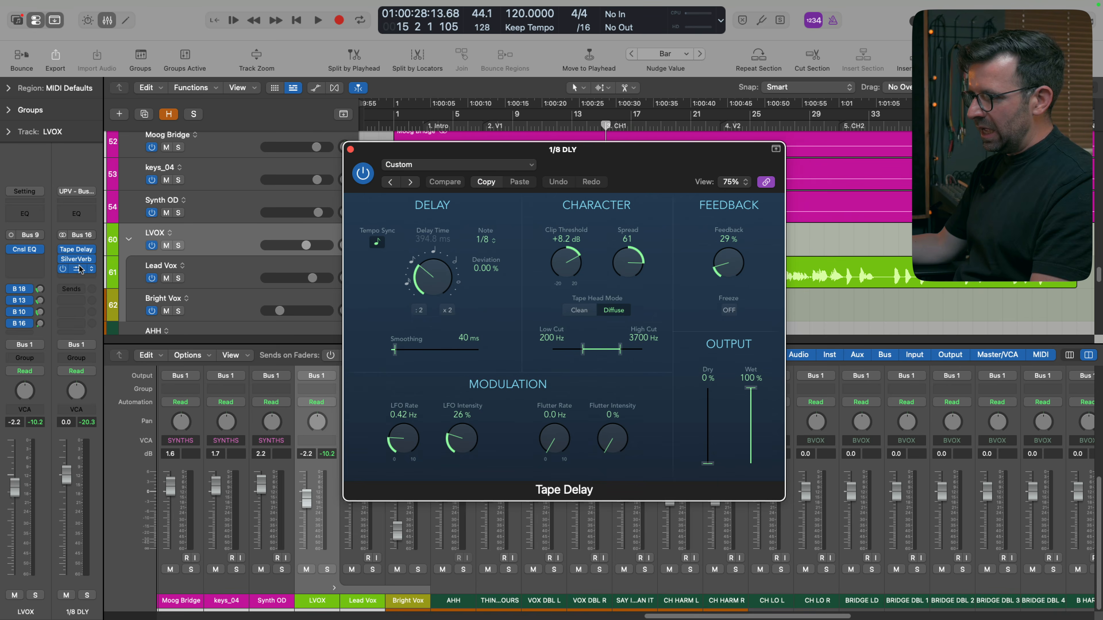
click(79, 268)
click(77, 259)
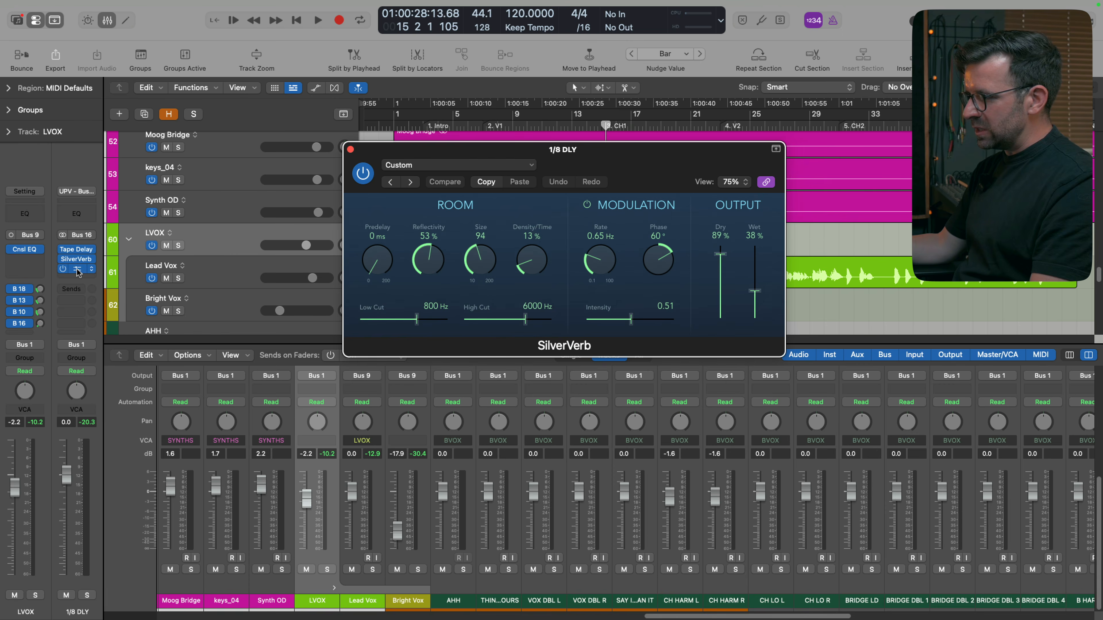
click(77, 269)
click(350, 150)
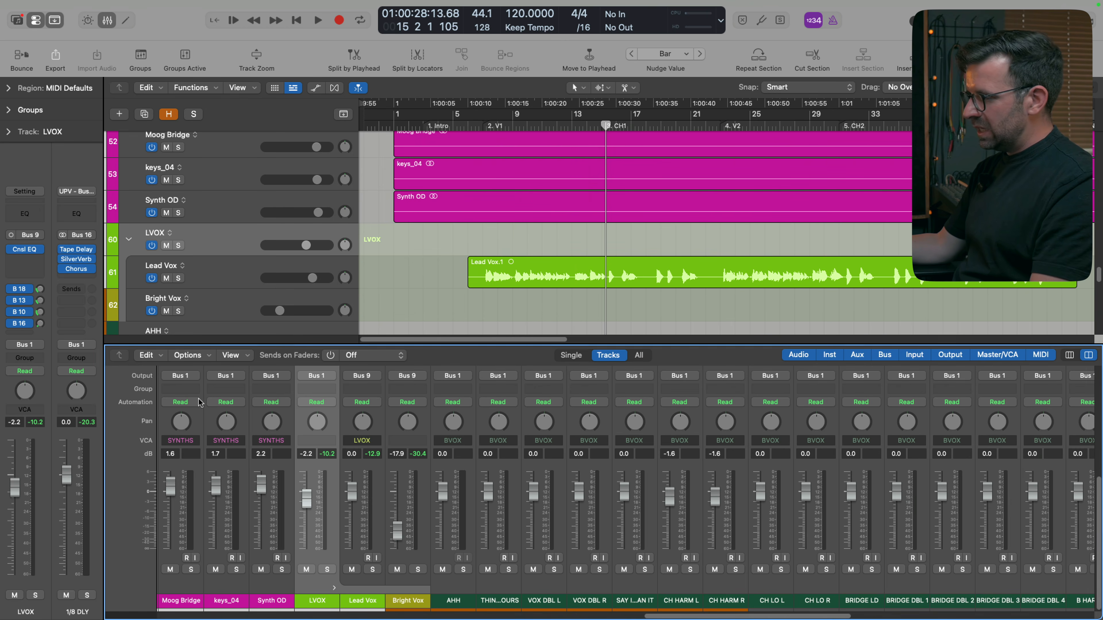
With LVOX soloed and SilverVerb and Chorus bypassed, set its Bus 16 send to about -17.2 dB and reset Tape Delay's Spread to 0
click(35, 595)
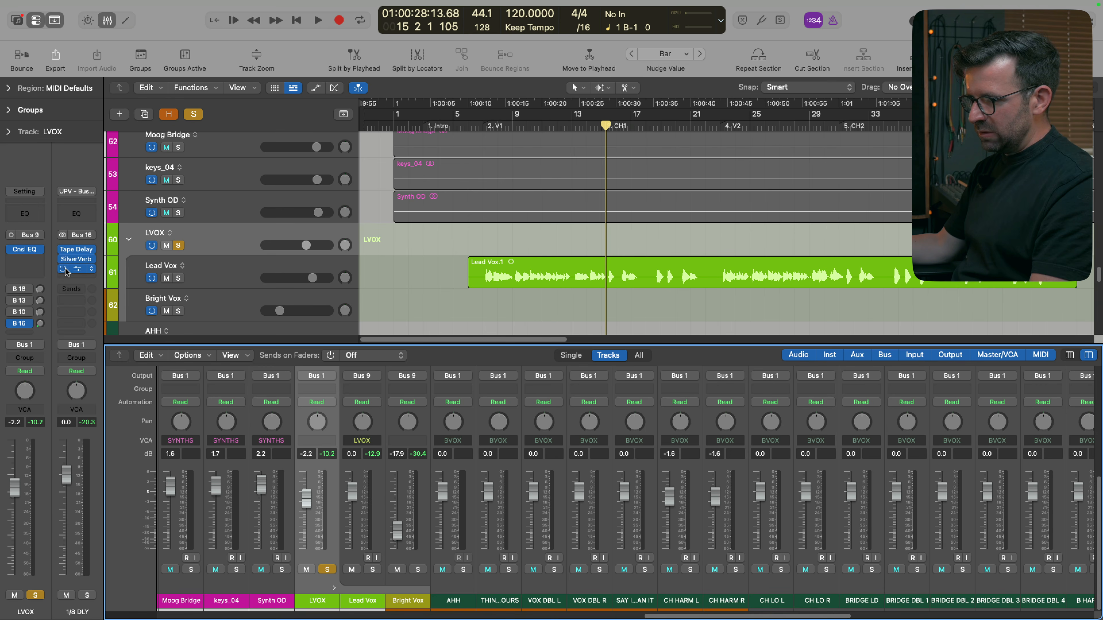
key(space)
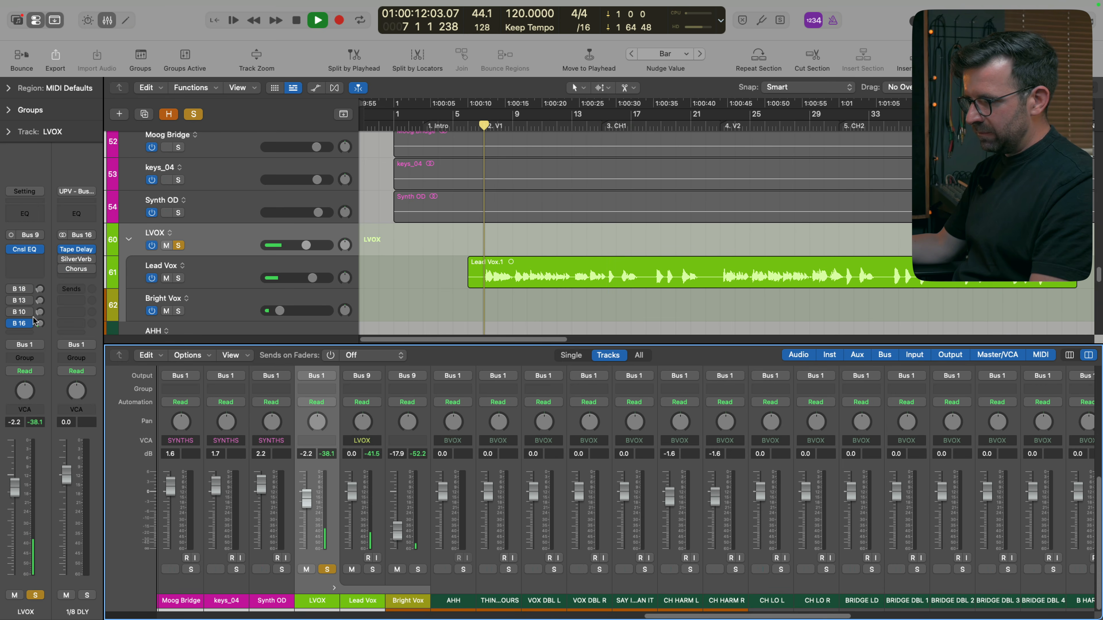
drag(40, 323, 12, 306)
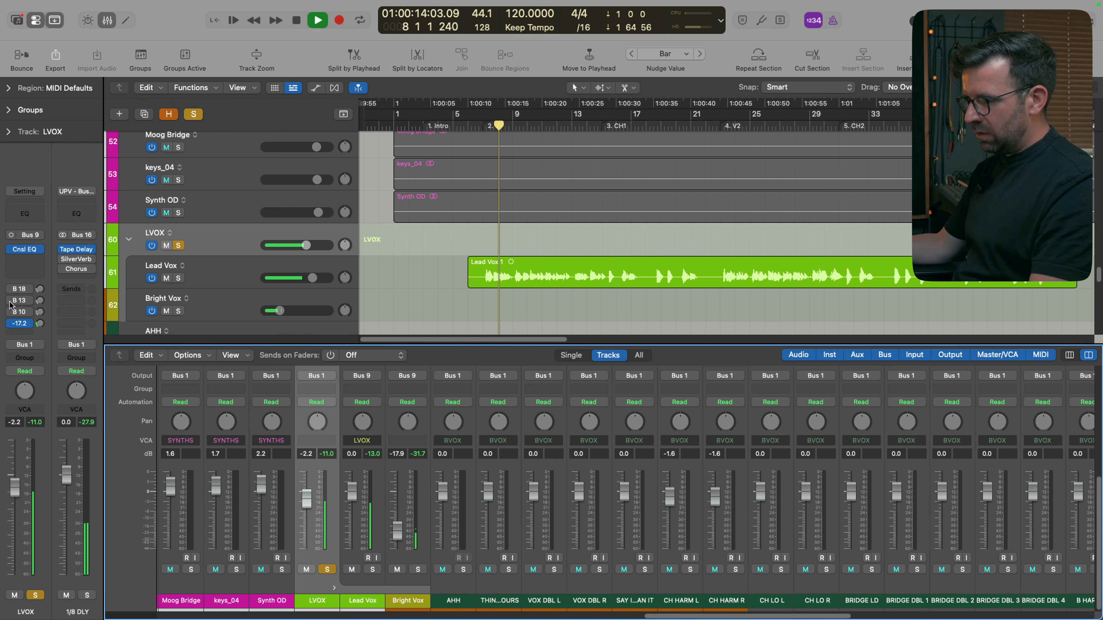
click(77, 249)
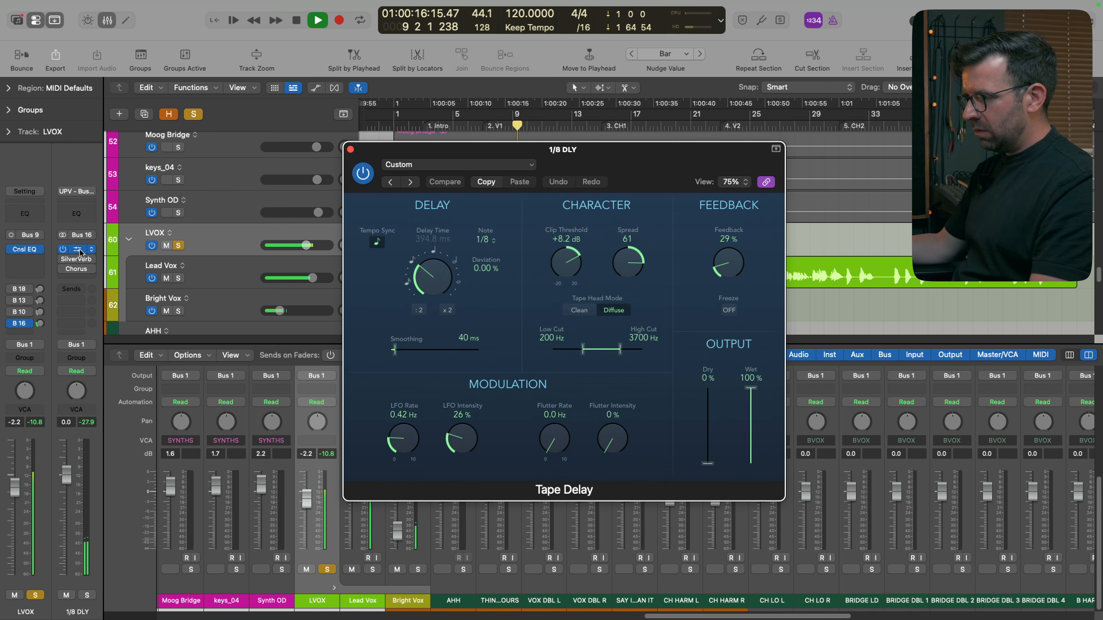
alt+click(622, 266)
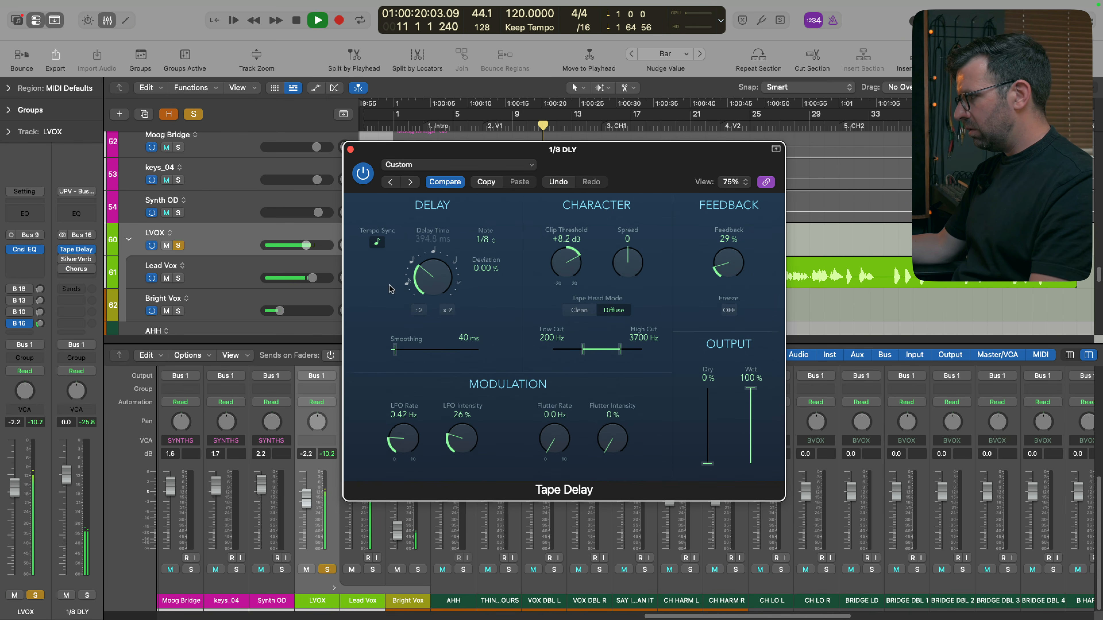
Reactivate SilverVerb on 1/8 DLY and set its wet level to 44% and dry level to 80%
click(63, 260)
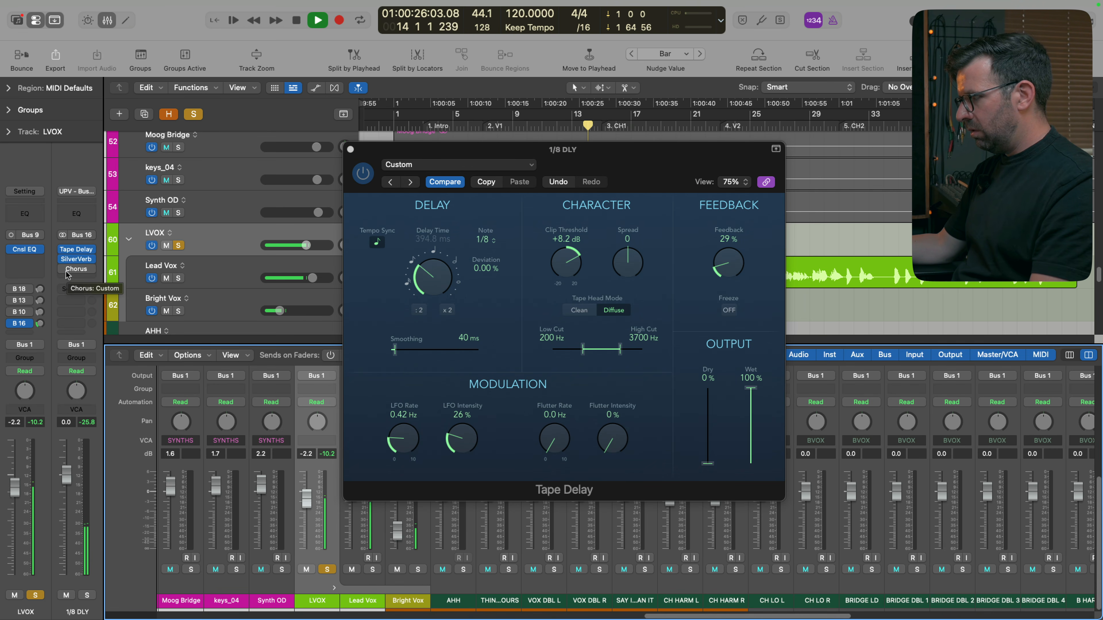
click(77, 259)
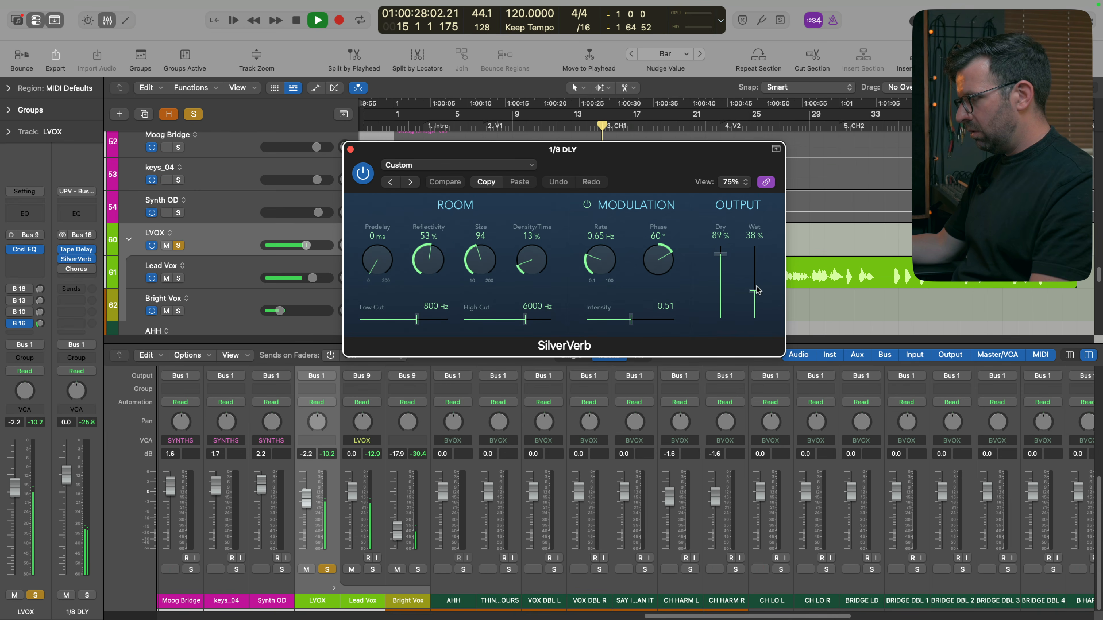
drag(759, 295, 757, 290)
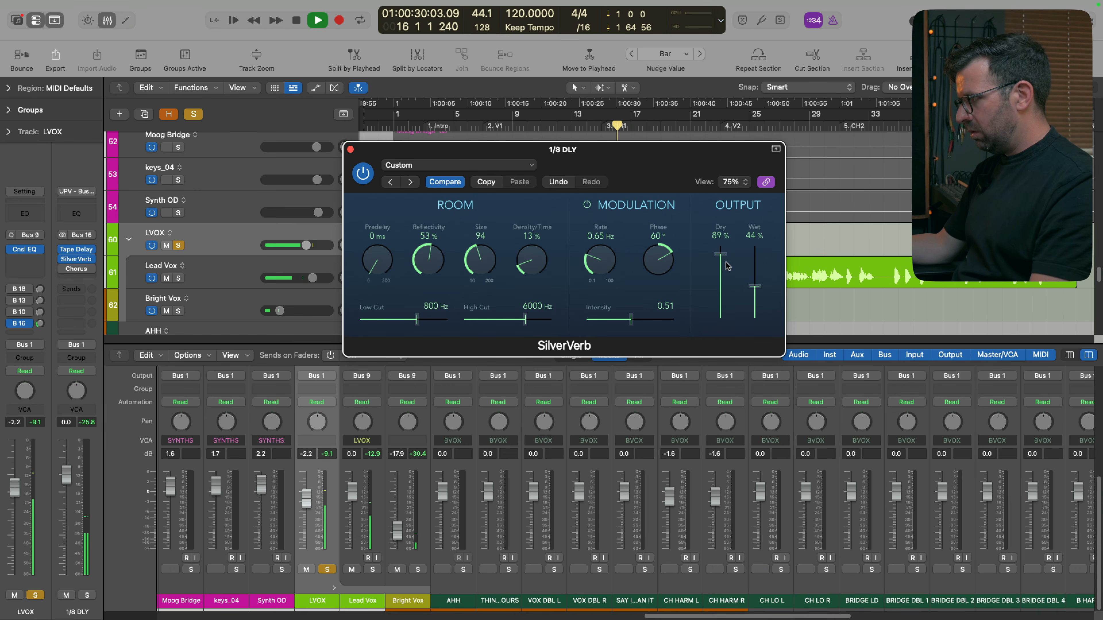
drag(725, 257, 724, 264)
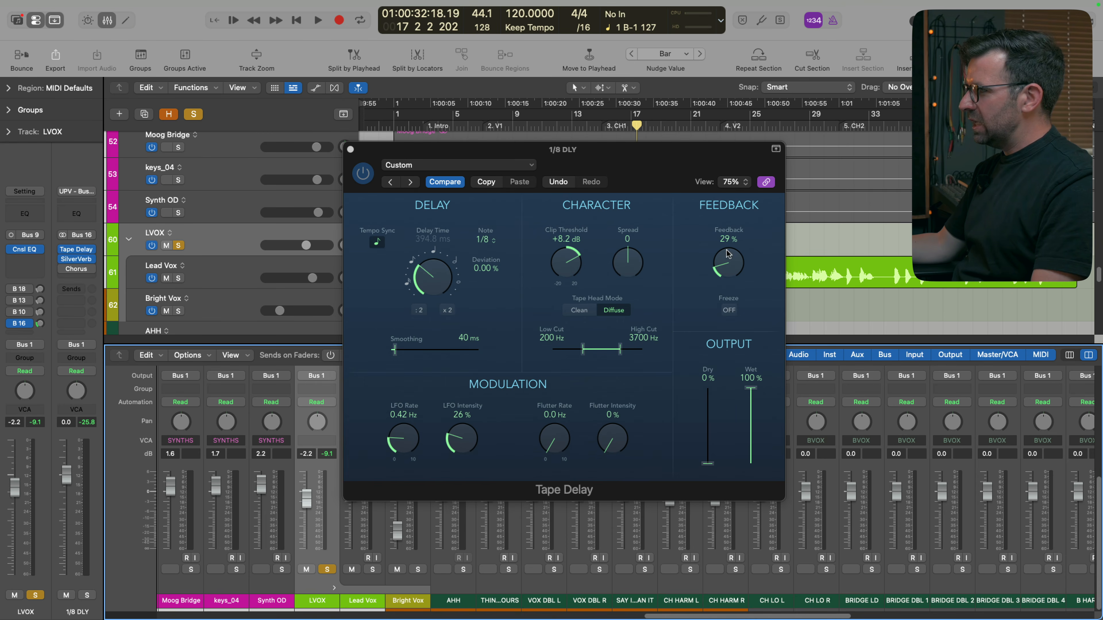
click(353, 151)
click(353, 151)
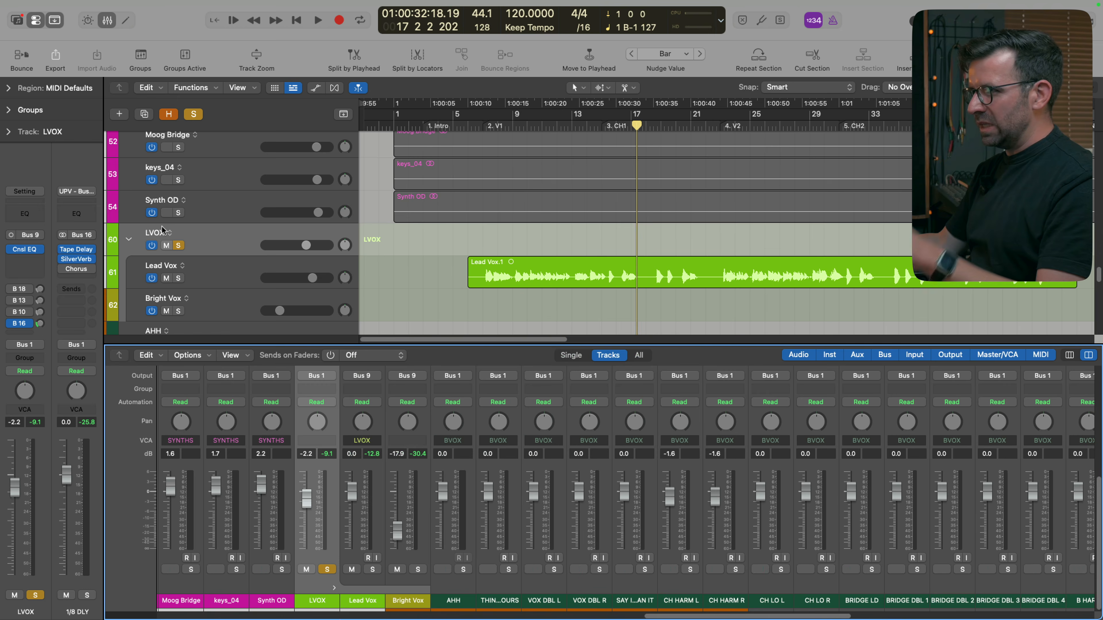
Reactivate the Chorus on 1/8 DLY during playback and set its rate to 0.500 Hz
click(78, 260)
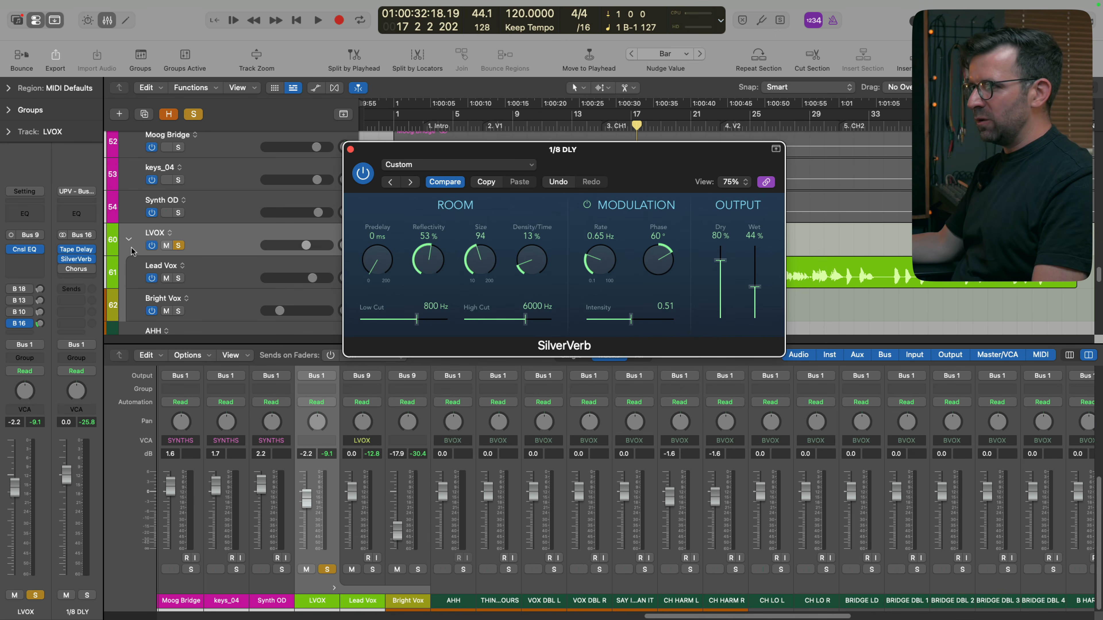
click(76, 269)
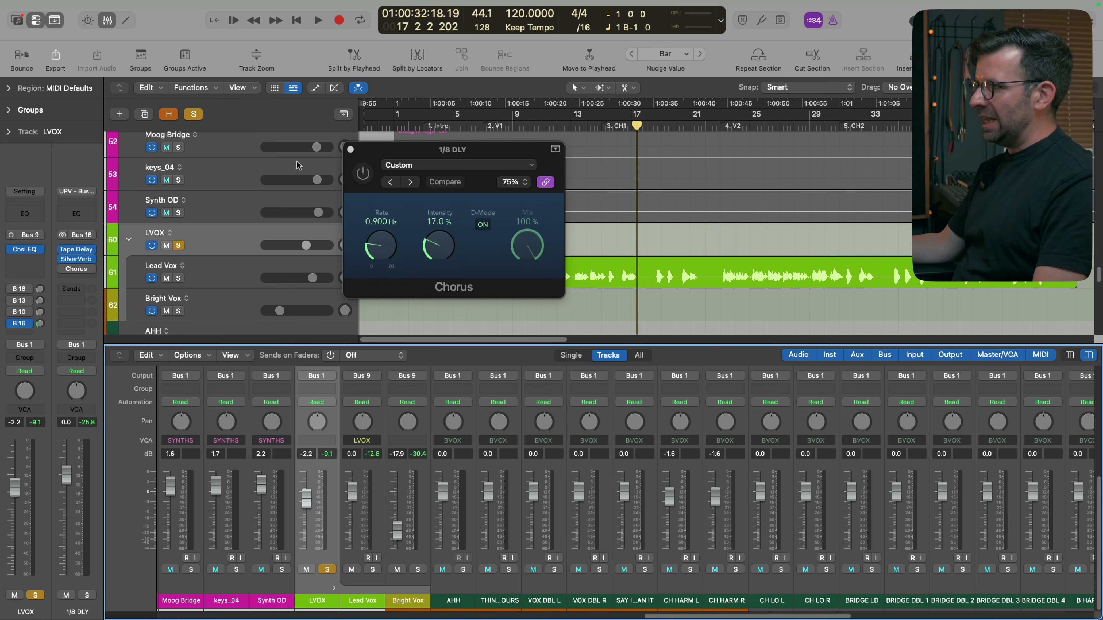
key(space)
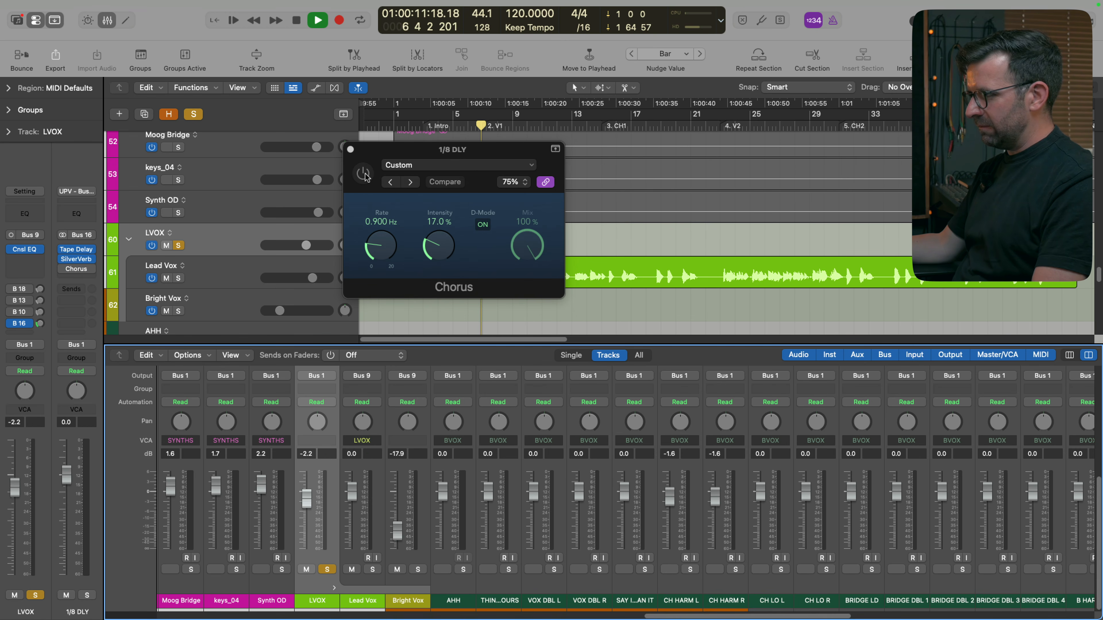
click(363, 174)
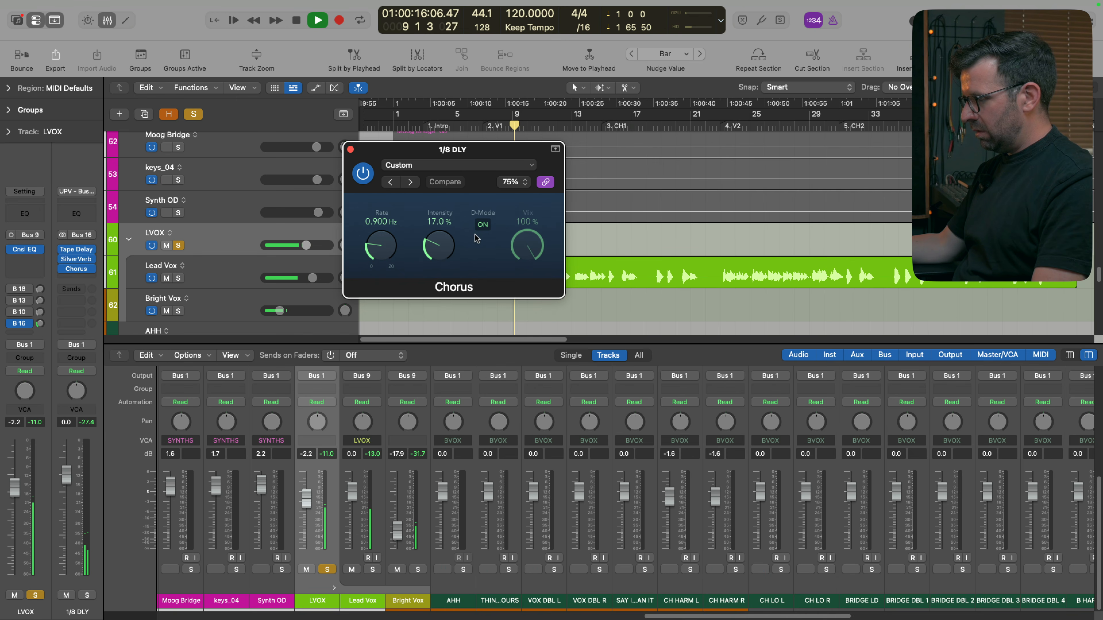
drag(371, 250, 378, 255)
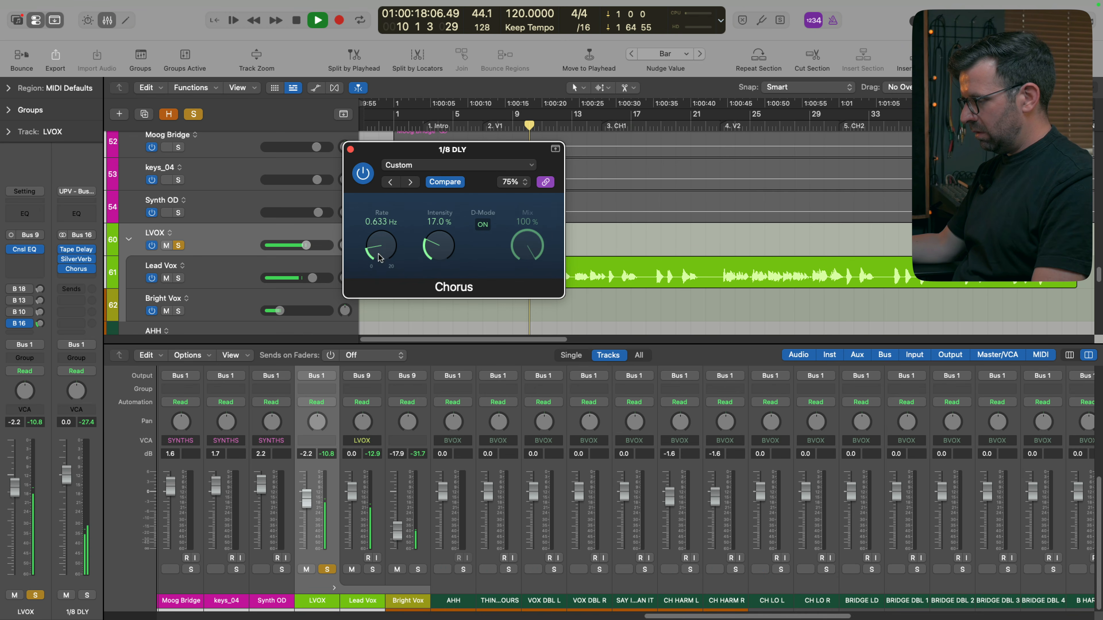
key(space)
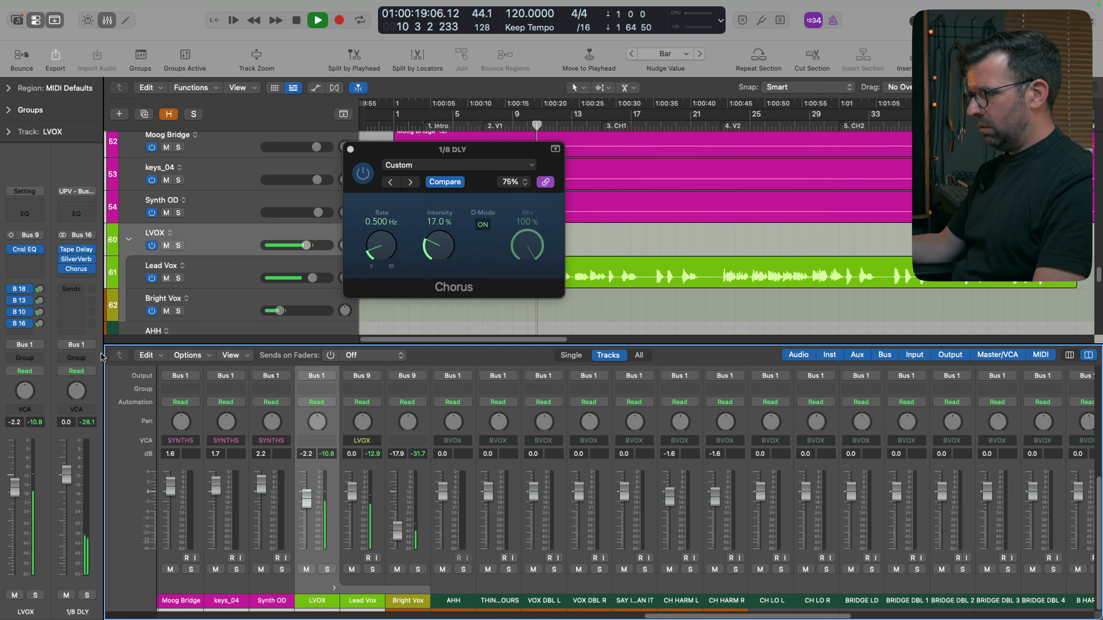
Set 1/8 DLY's Tape Delay low cut to 180 Hz and high cut to 2100 Hz, and compare the full mix with and without LVOX's Bus 16 send
click(85, 251)
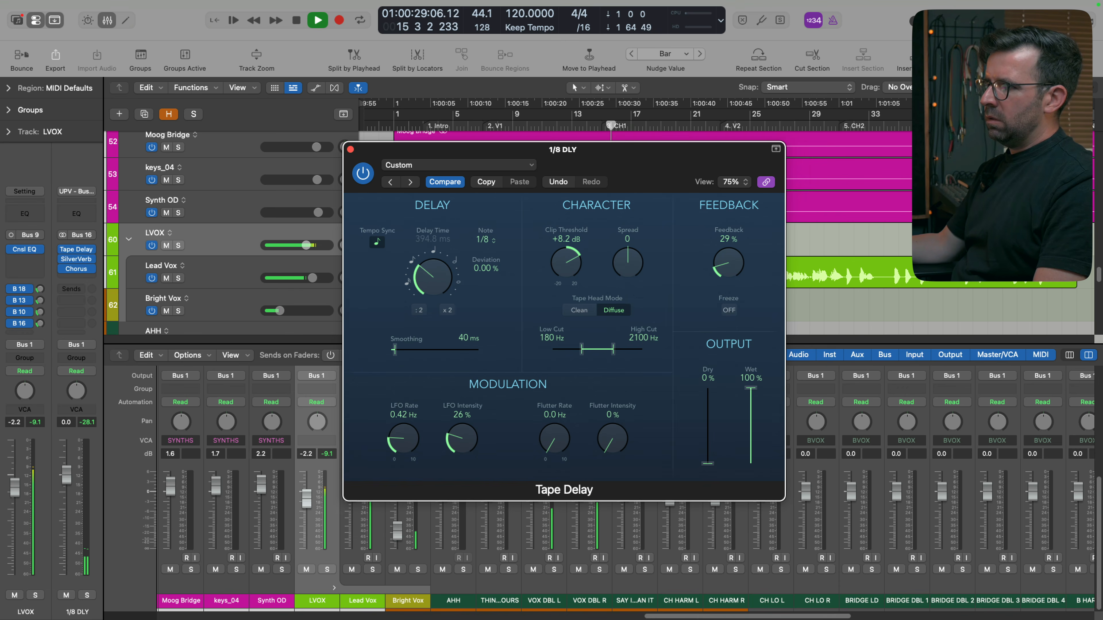
click(10, 324)
key(space)
key(space)
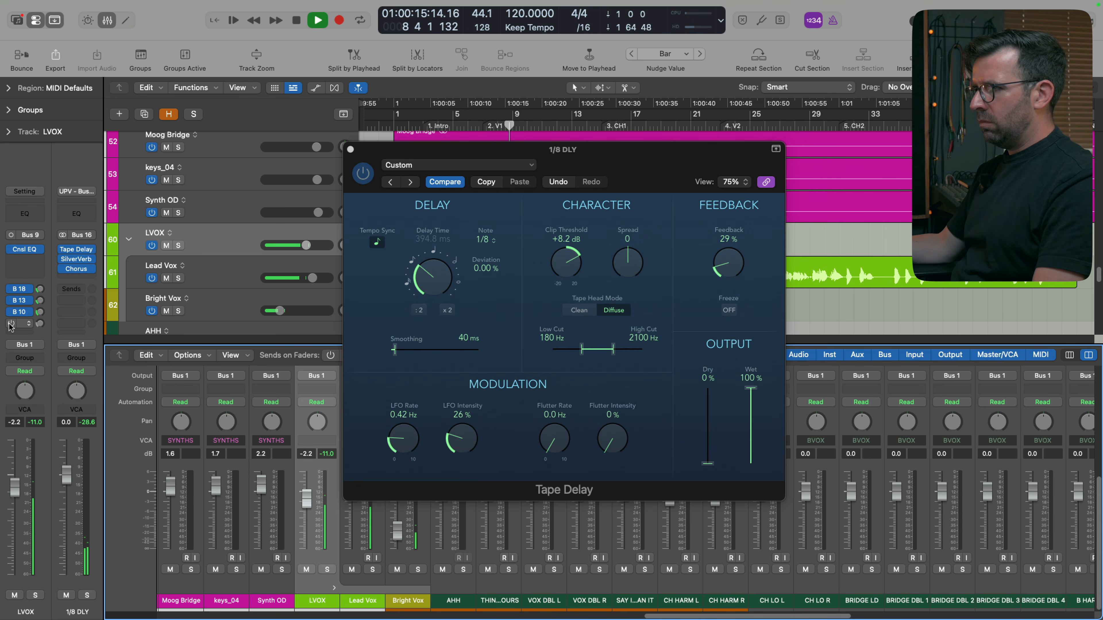
click(350, 151)
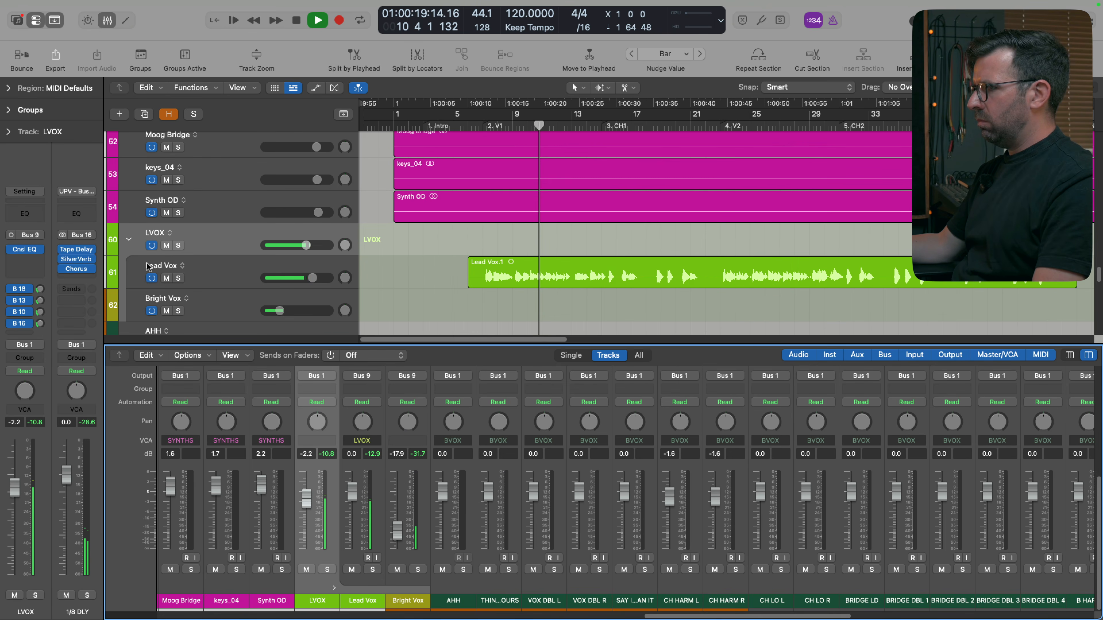